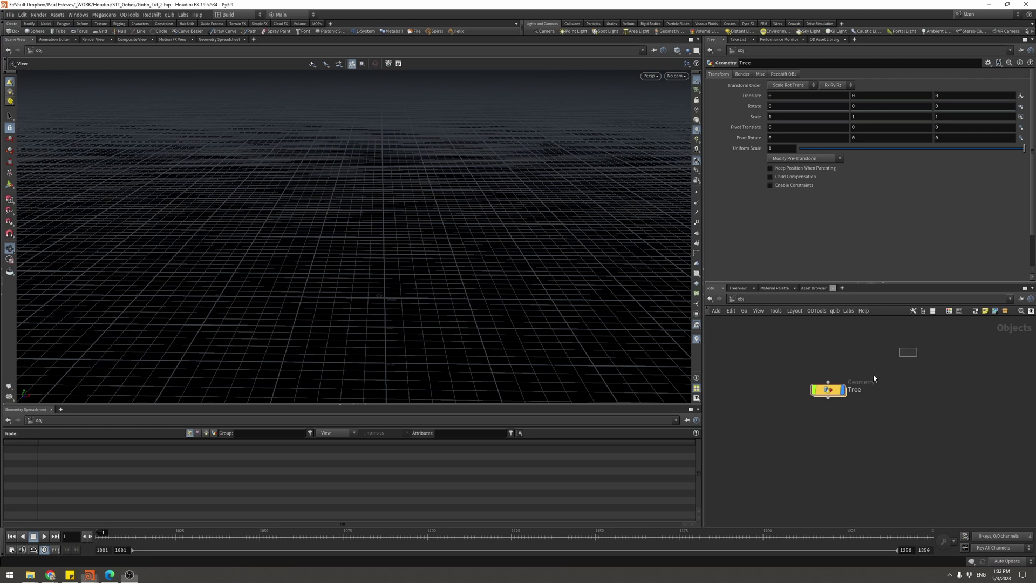
{"action": "double_click", "coordinate": [828, 388]}
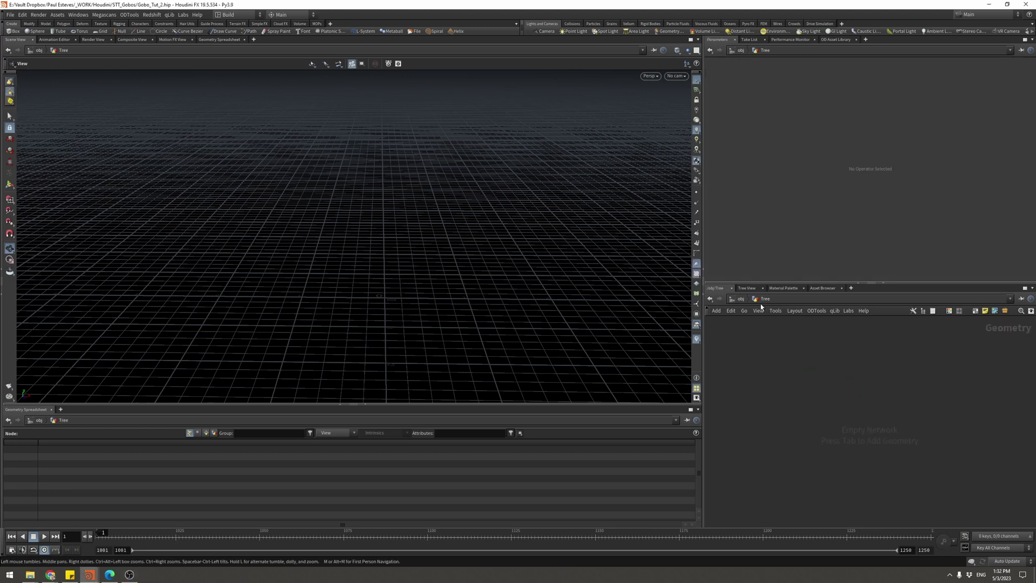
{"action": "left_click", "coordinate": [743, 300]}
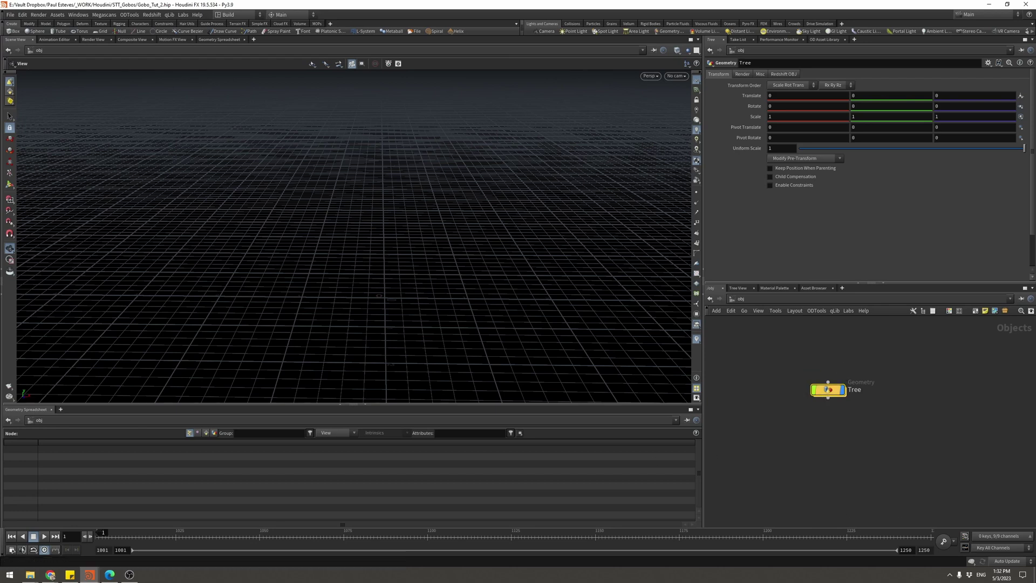
{"action": "left_click", "coordinate": [110, 574]}
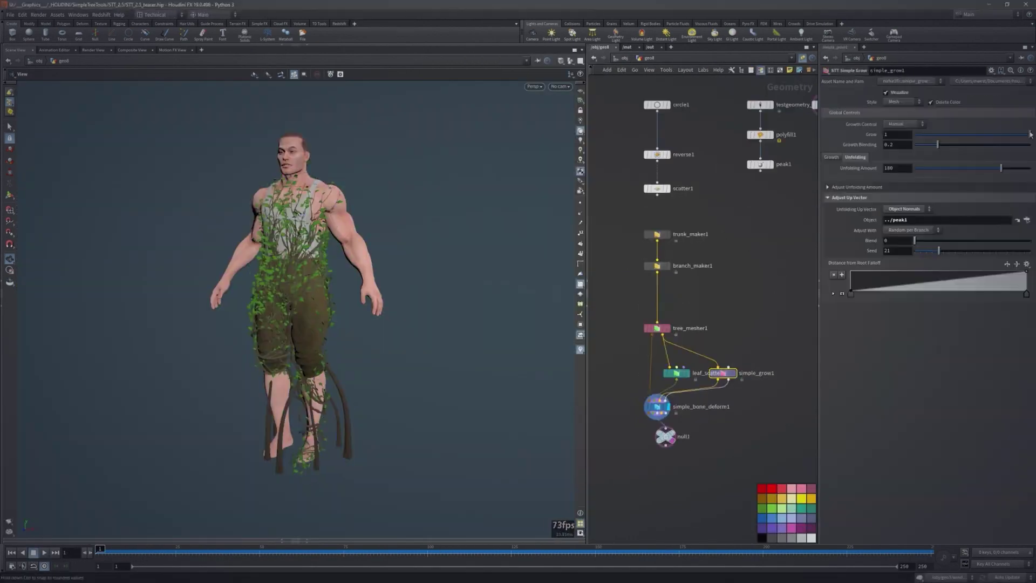
{"action": "left_click_drag", "start_coordinate": [1009, 134], "coordinate": [1031, 136]}
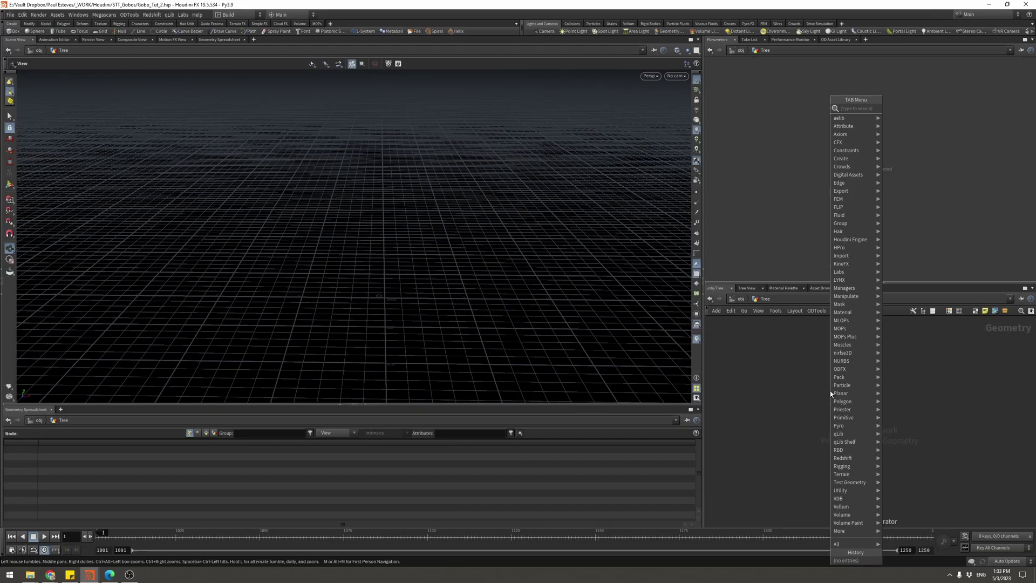
Add an STT Simple Tree node inside the Tree geometry network
{"action": "type", "text": "simple"}
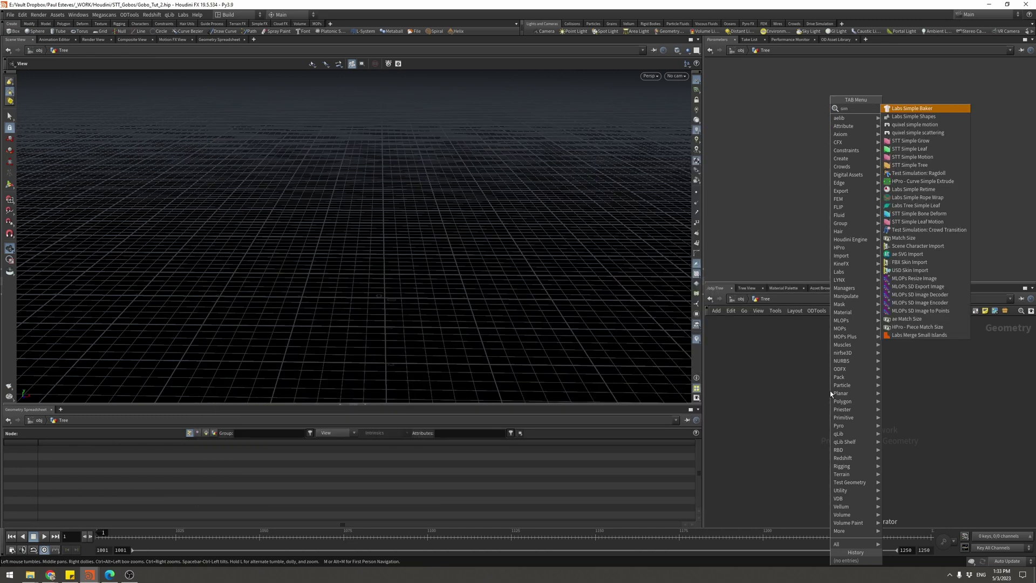
{"action": "key", "text": "Down"}
{"action": "key", "text": "Down"}
{"action": "key", "text": "Down"}
{"action": "key", "text": "Down"}
{"action": "key", "text": "Down"}
{"action": "key", "text": "Down"}
{"action": "key", "text": "Down"}
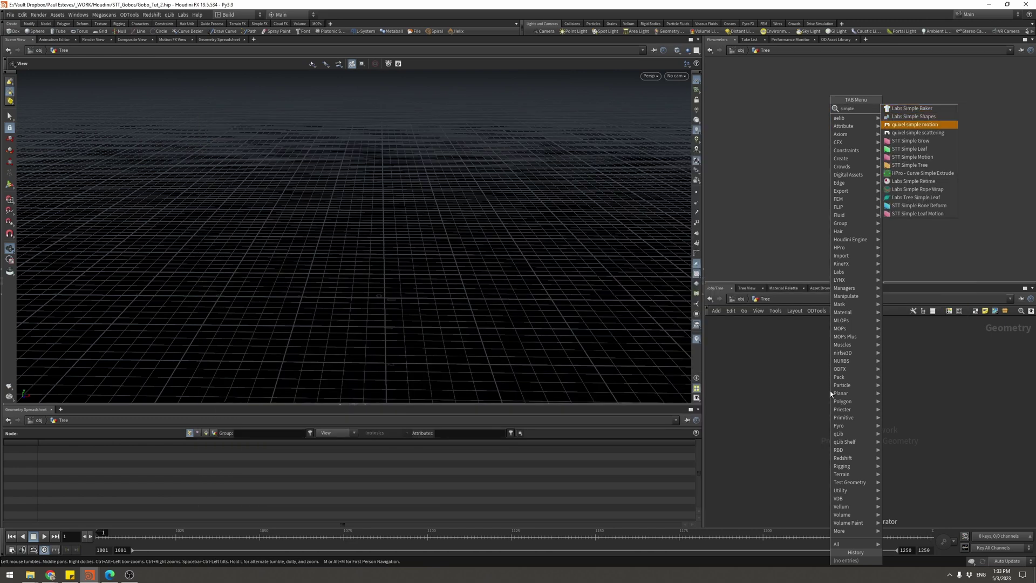
{"action": "key", "text": "Return"}
{"action": "right_click_drag", "start_coordinate": [648, 324], "coordinate": [225, 277]}
{"action": "left_click_drag", "start_coordinate": [225, 277], "coordinate": [414, 286]}
{"action": "right_click_drag", "start_coordinate": [414, 286], "coordinate": [397, 302]}
{"action": "left_click_drag", "start_coordinate": [397, 302], "coordinate": [431, 305]}
Set the branch generation's forced node count to 18 and its branch segments to 14
{"action": "left_click_drag", "start_coordinate": [842, 283], "coordinate": [841, 405]}
{"action": "left_click_drag", "start_coordinate": [835, 303], "coordinate": [846, 307]}
{"action": "left_click_drag", "start_coordinate": [845, 371], "coordinate": [879, 370]}
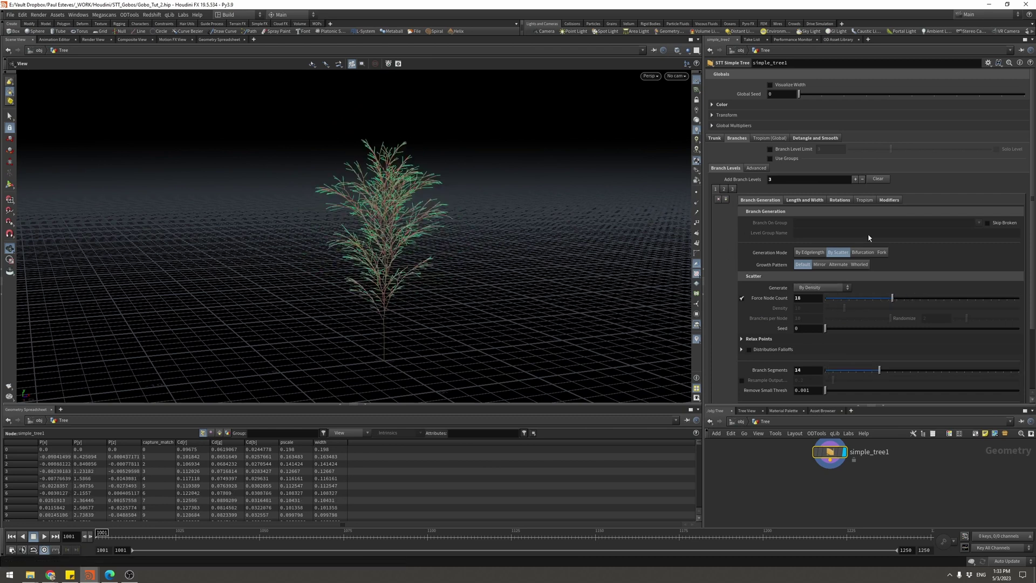
Try the phototropism effect in the tree's global tropism settings and switch it off again
{"action": "left_click", "coordinate": [769, 137]}
{"action": "left_click", "coordinate": [737, 162]}
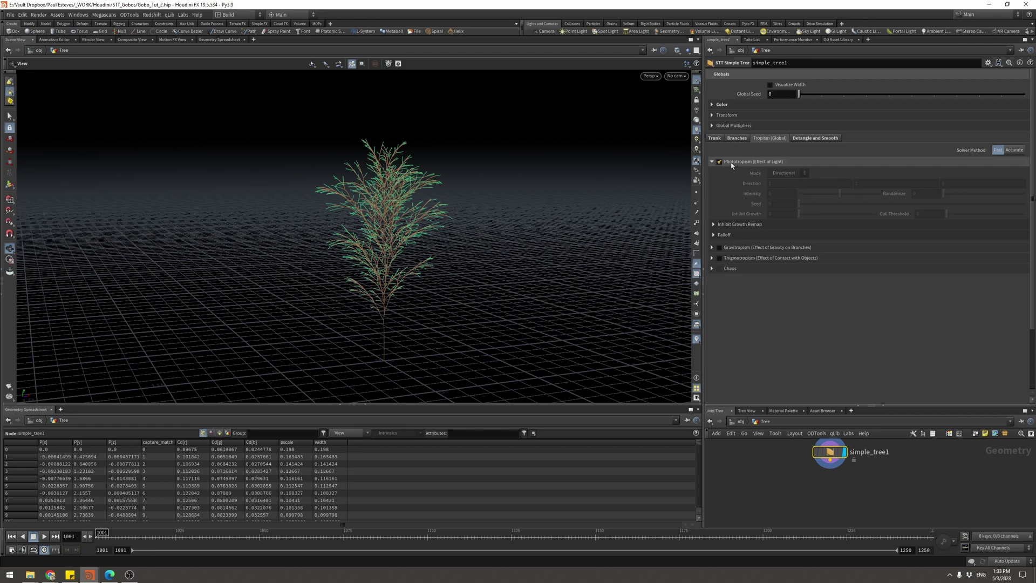
{"action": "left_click", "coordinate": [720, 162]}
{"action": "left_click", "coordinate": [712, 163]}
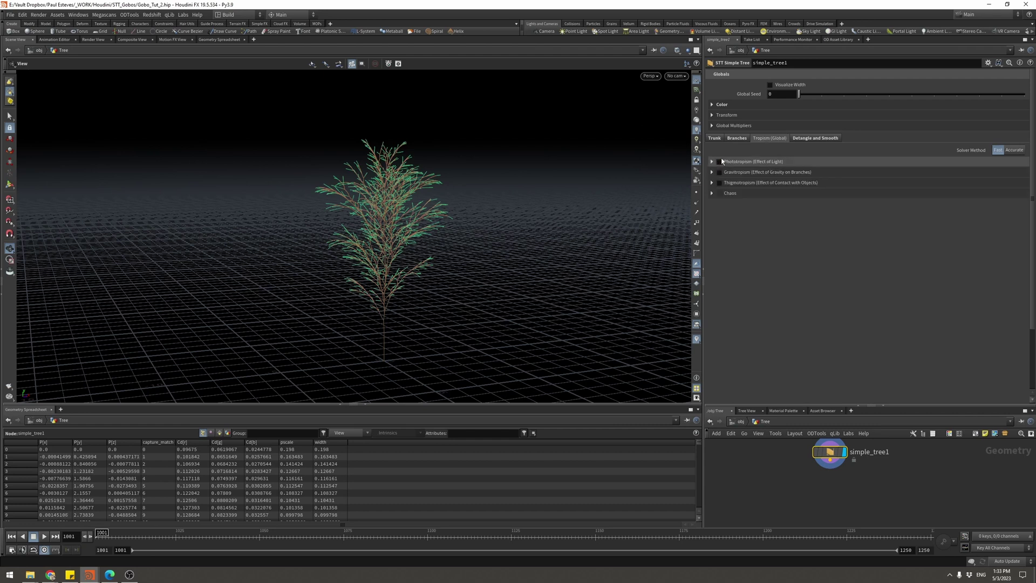
Set the trunk's segments to 26 and its length to 7.61
{"action": "left_click", "coordinate": [799, 138]}
{"action": "left_click", "coordinate": [715, 137]}
{"action": "left_click_drag", "start_coordinate": [860, 182], "coordinate": [916, 182]}
{"action": "mouse_move", "coordinate": [864, 222]}
{"action": "left_mouse_down"}
{"action": "mouse_move", "coordinate": [809, 227]}
{"action": "mouse_move", "coordinate": [861, 223]}
{"action": "left_mouse_up"}
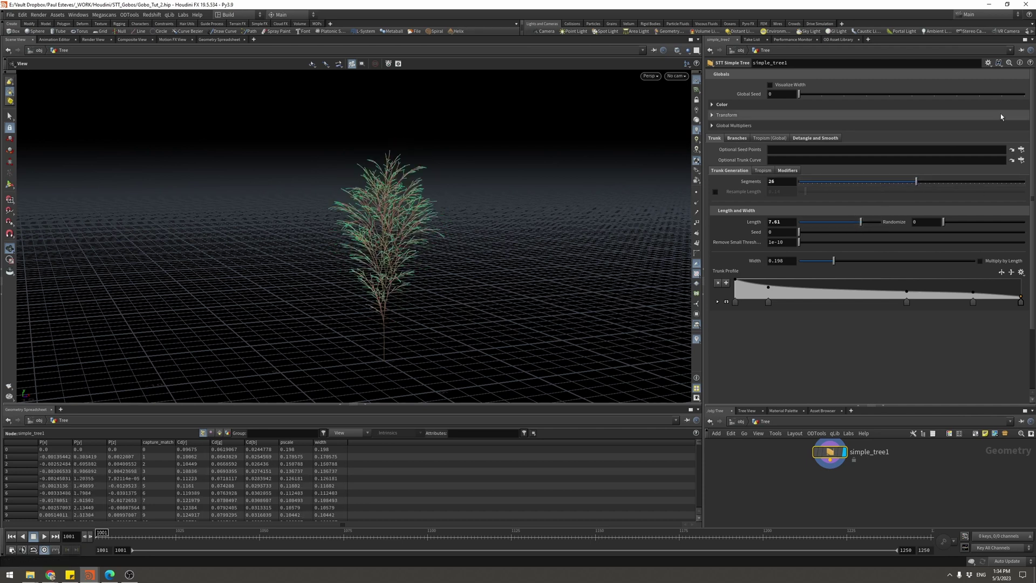
Load the Medium Bush 1 preset on the simple tree node and inspect the bush up close
{"action": "left_click", "coordinate": [988, 63]}
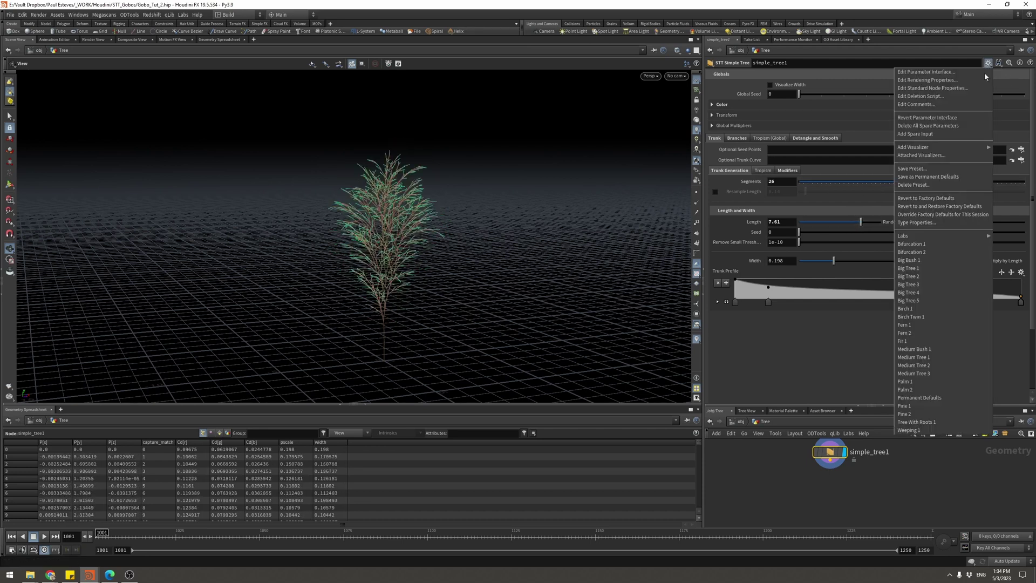
{"action": "left_click", "coordinate": [939, 351]}
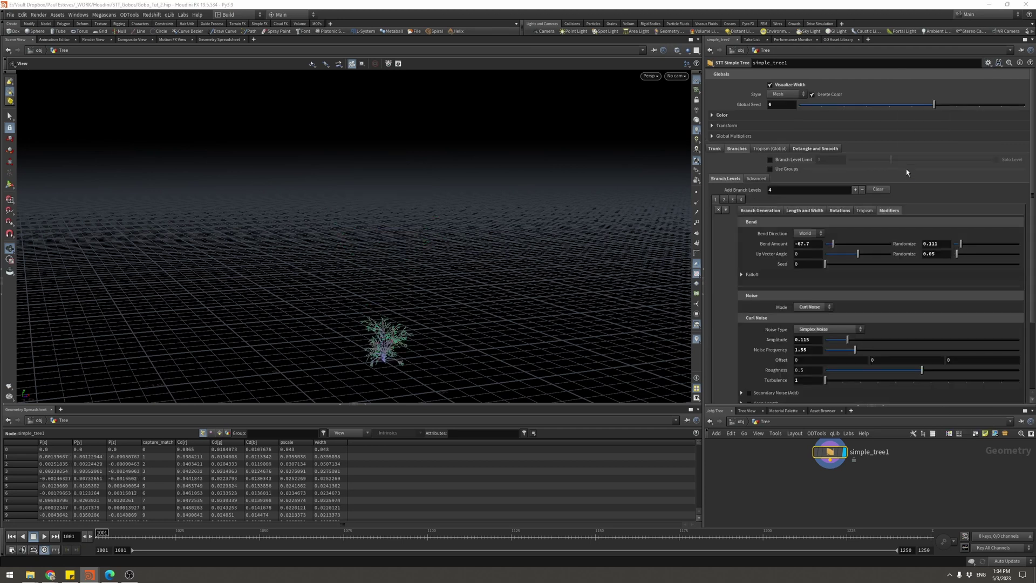
{"action": "right_click_drag", "start_coordinate": [383, 335], "coordinate": [444, 301]}
{"action": "left_click_drag", "start_coordinate": [443, 300], "coordinate": [518, 210]}
Replace the bush with one of the built-in tree presets and view the whole tree
{"action": "left_click", "coordinate": [988, 63]}
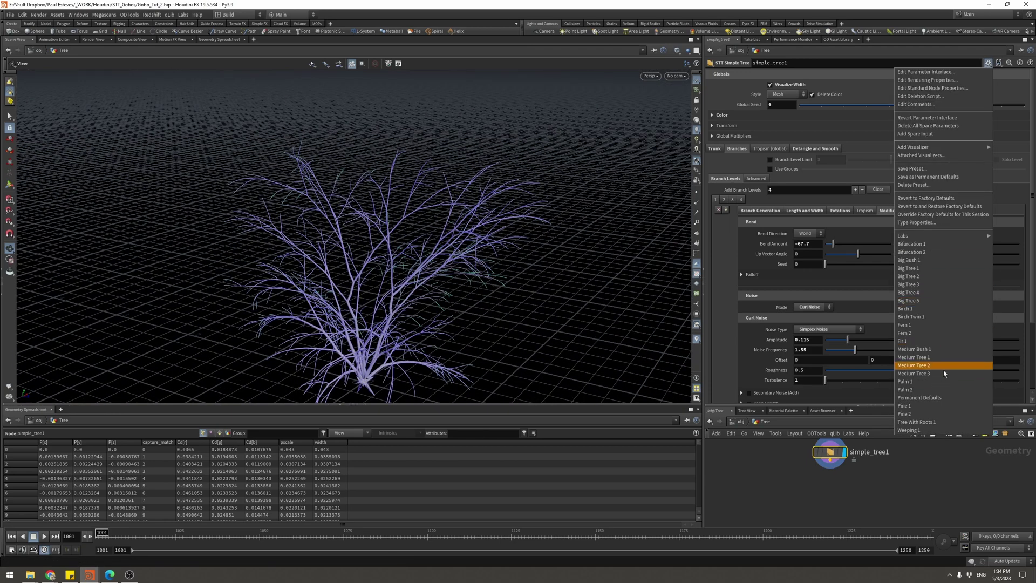
{"action": "left_click", "coordinate": [942, 374]}
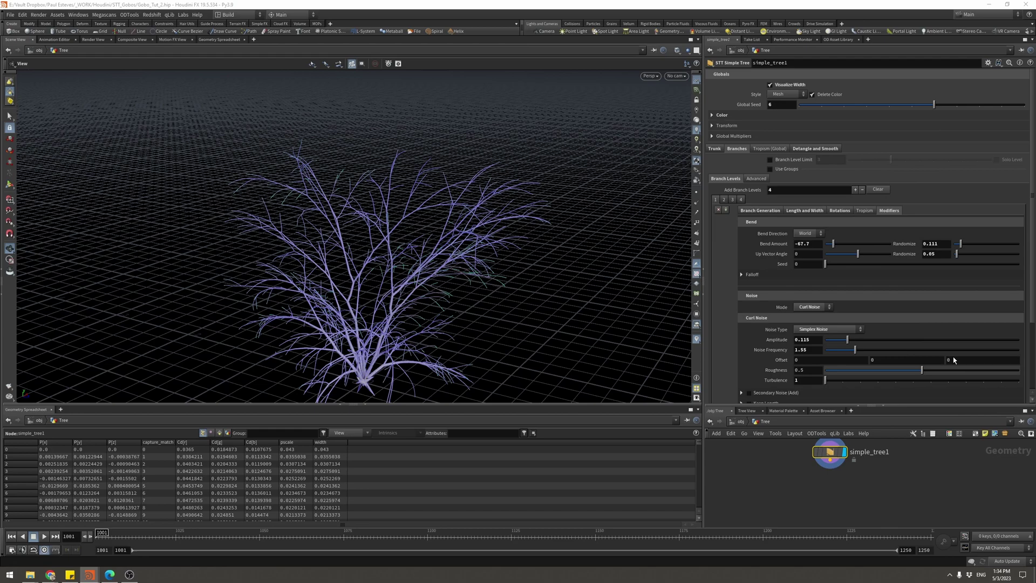
{"action": "scroll", "coordinate": [400, 213], "scroll_direction": "down", "scroll_amount": 5}
{"action": "left_click_drag", "start_coordinate": [399, 212], "coordinate": [523, 286]}
{"action": "scroll", "coordinate": [377, 140], "scroll_direction": "down", "scroll_amount": 3}
Load a four-level tree preset that uses the Bifurcation generation mode and inspect its branches
{"action": "left_click", "coordinate": [989, 63]}
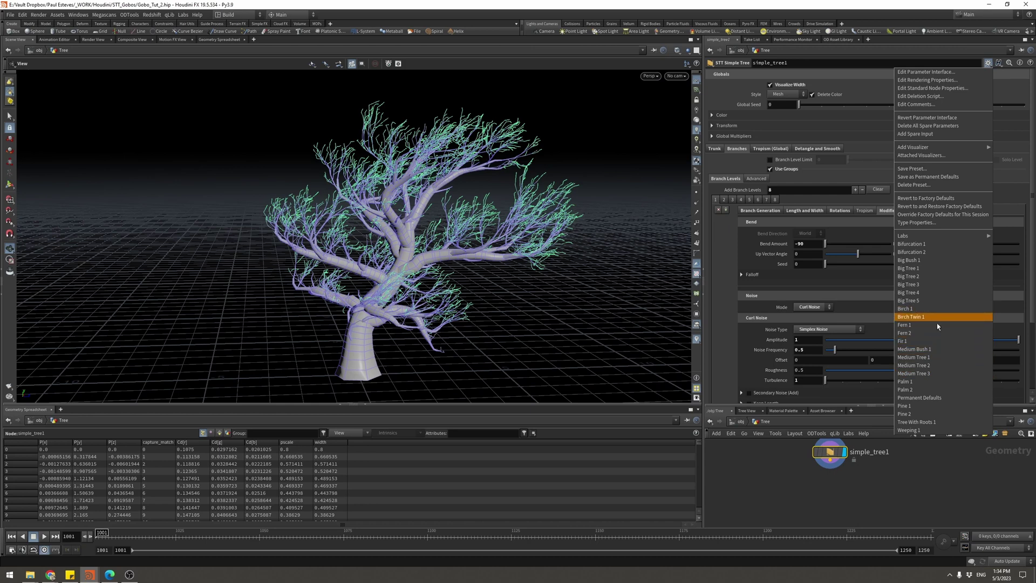
{"action": "left_click", "coordinate": [945, 350]}
{"action": "left_click_drag", "start_coordinate": [314, 189], "coordinate": [351, 232]}
{"action": "right_click_drag", "start_coordinate": [351, 232], "coordinate": [449, 191]}
{"action": "left_click_drag", "start_coordinate": [449, 190], "coordinate": [485, 146]}
{"action": "right_click_drag", "start_coordinate": [486, 145], "coordinate": [507, 264]}
{"action": "middle_click_drag", "start_coordinate": [506, 264], "coordinate": [442, 267]}
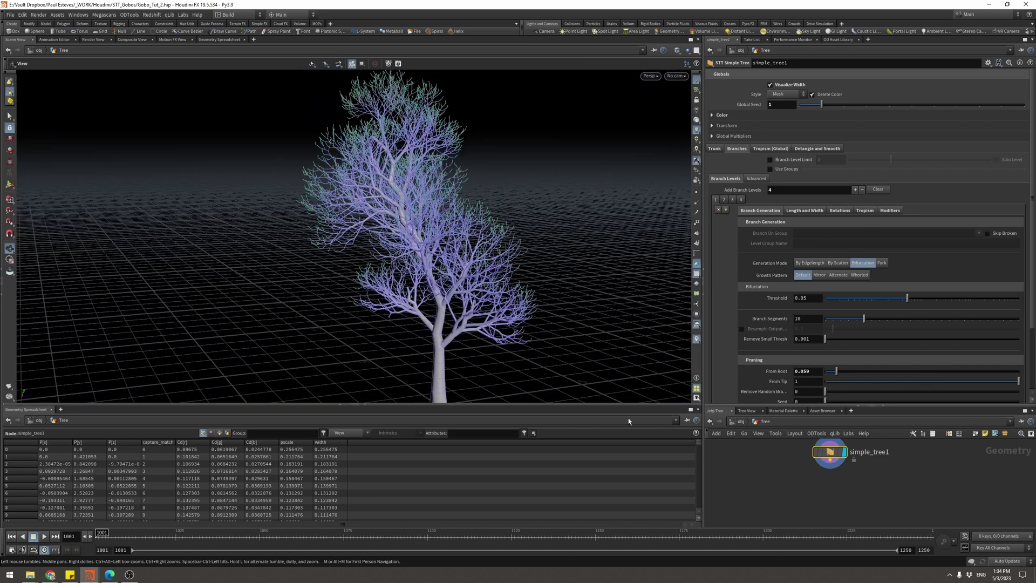
Enlarge the network area and load another tree preset with three branch levels
{"action": "left_click_drag", "start_coordinate": [810, 404], "coordinate": [807, 218]}
{"action": "scroll", "coordinate": [860, 396], "scroll_direction": "up", "scroll_amount": 2}
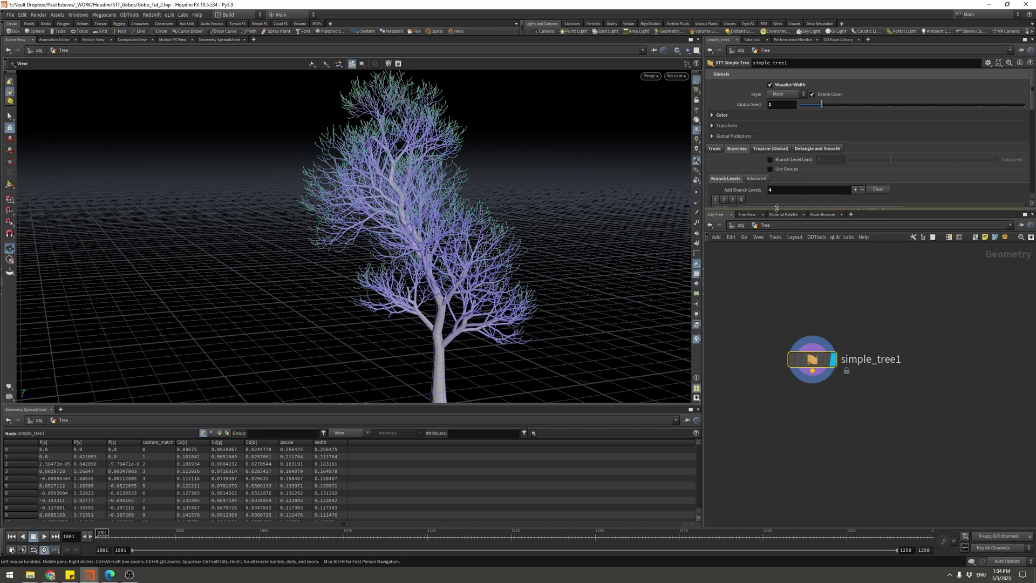
{"action": "left_click_drag", "start_coordinate": [776, 208], "coordinate": [772, 326]}
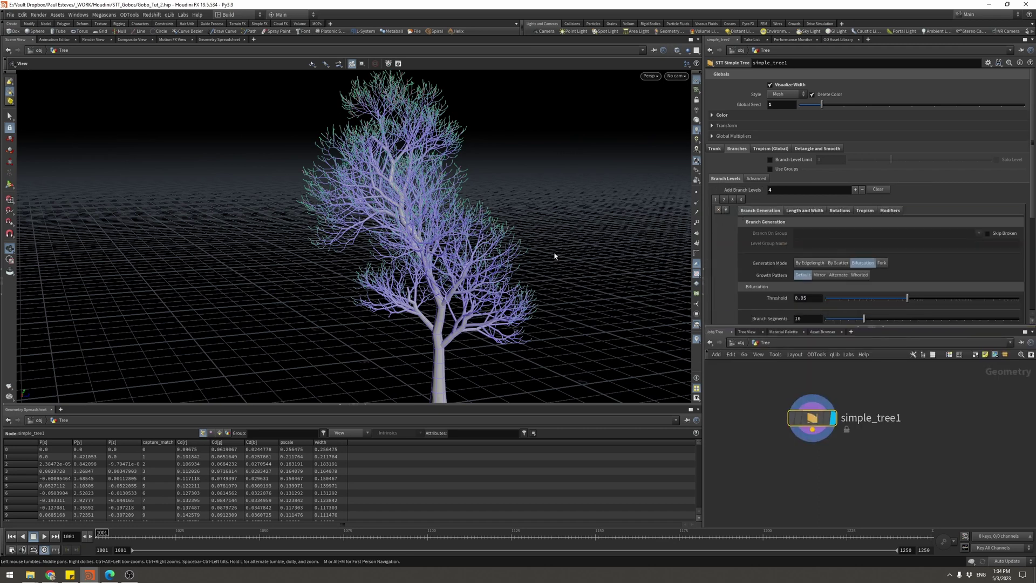
{"action": "left_click", "coordinate": [719, 209]}
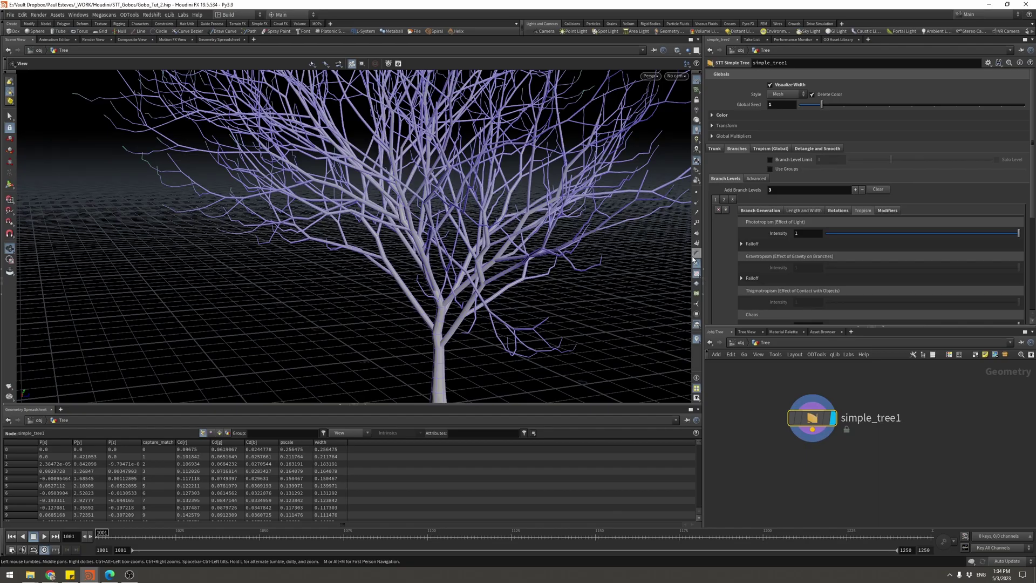
{"action": "scroll", "coordinate": [382, 238], "scroll_direction": "down", "scroll_amount": 5}
{"action": "left_click_drag", "start_coordinate": [513, 240], "coordinate": [846, 395]}
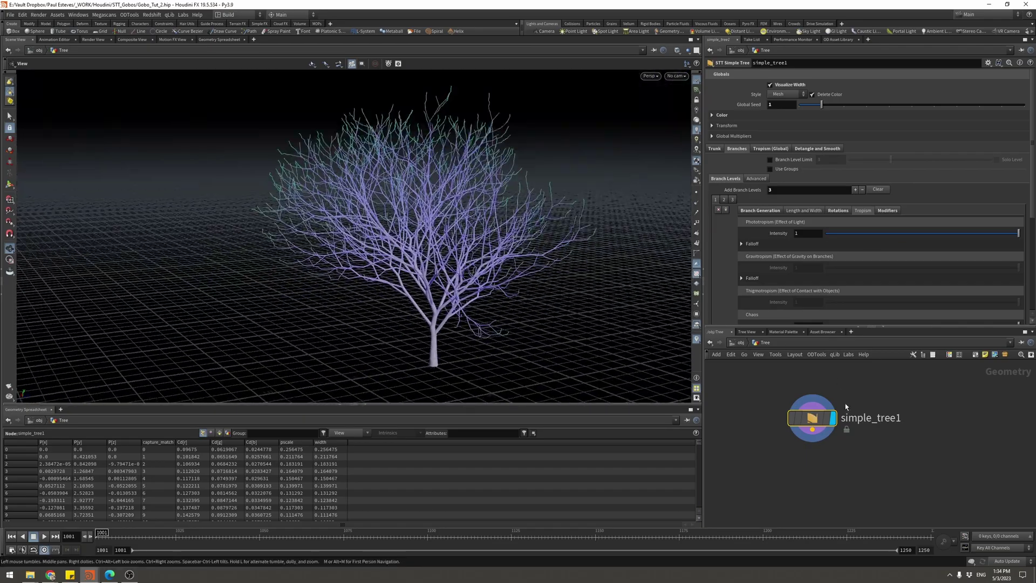
Add an STT Tree Mesher node below the simple tree node and connect it to the tree's output
{"action": "middle_click_drag", "start_coordinate": [838, 486], "coordinate": [821, 503]}
{"action": "key", "text": "Tab"}
{"action": "type", "text": "t"}
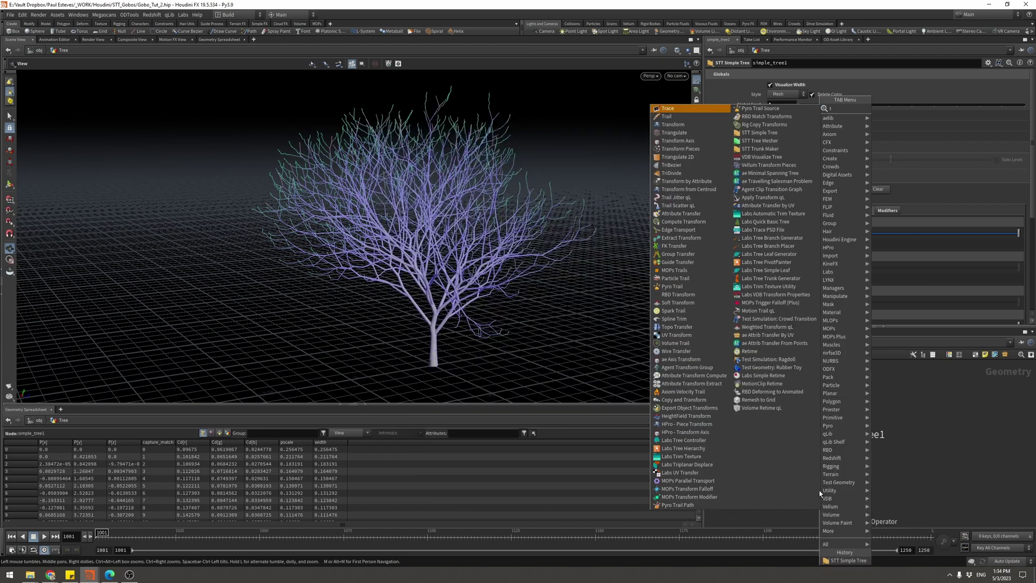
{"action": "type", "text": "ree"}
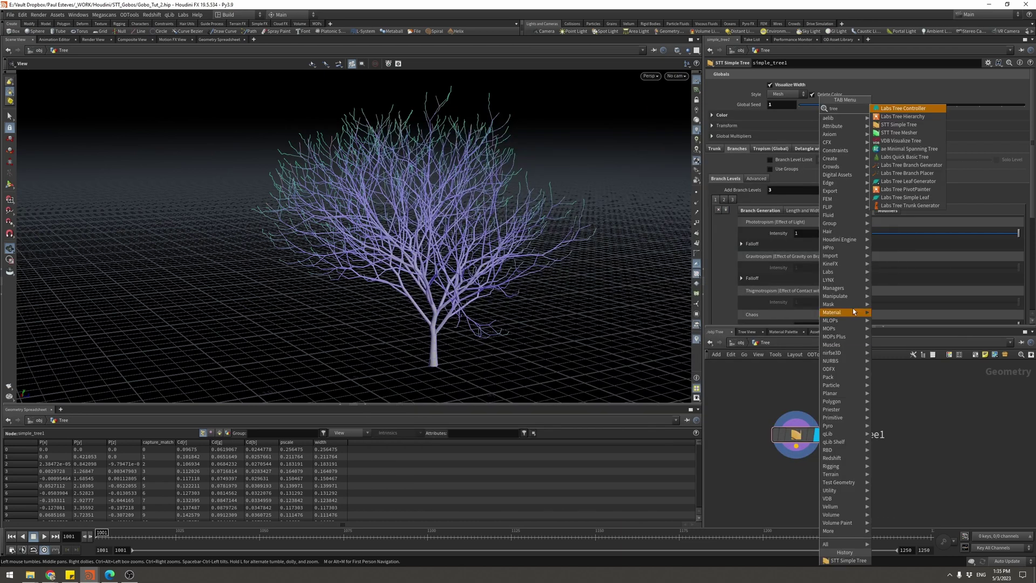
{"action": "left_click", "coordinate": [917, 132]}
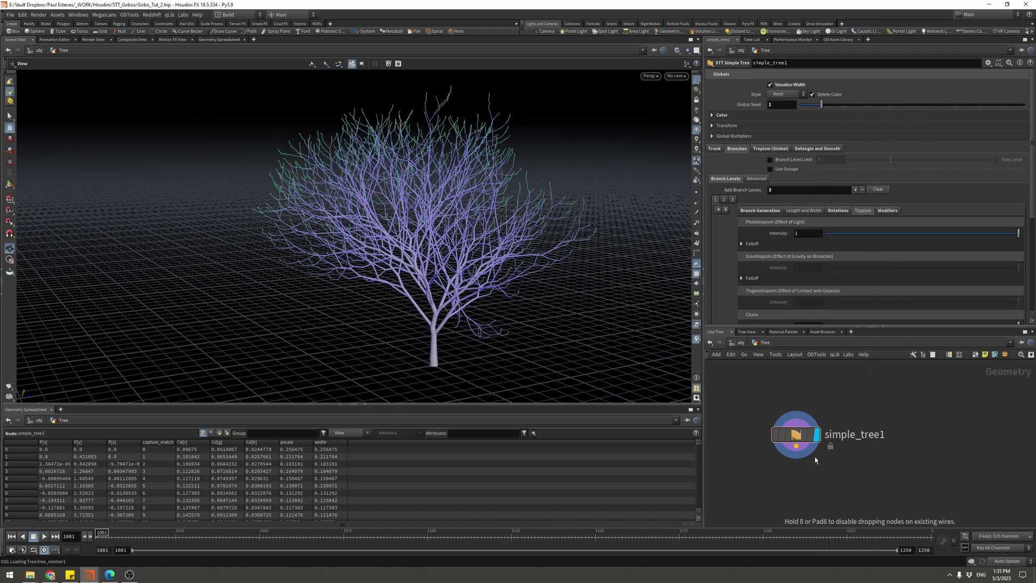
{"action": "left_click", "coordinate": [788, 483]}
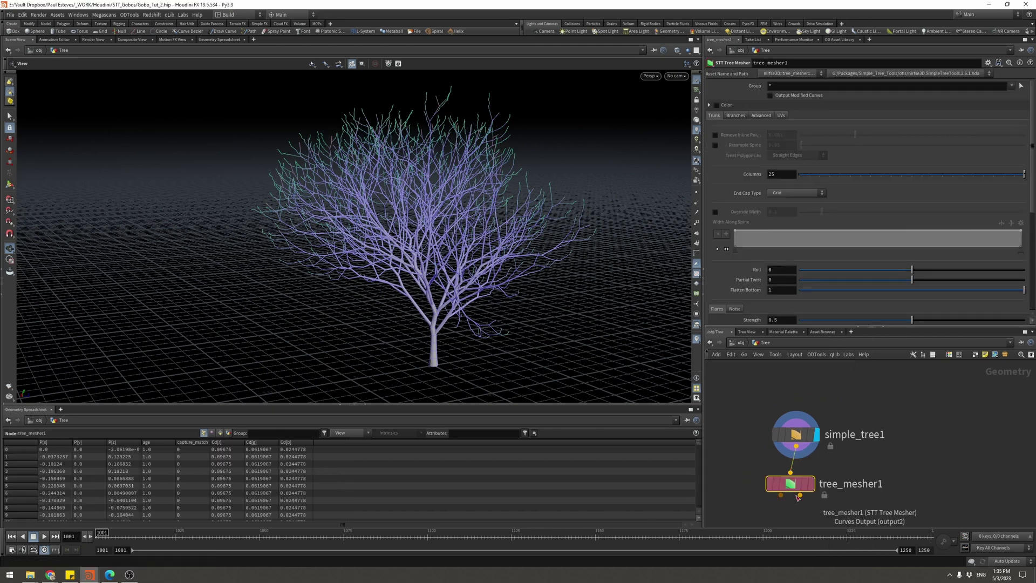
Display the tree mesher's result and inspect the meshed trunk and branches
{"action": "left_click_drag", "start_coordinate": [790, 484], "coordinate": [796, 489]}
{"action": "left_click", "coordinate": [815, 488]}
{"action": "middle_click_drag", "start_coordinate": [903, 479], "coordinate": [913, 424]}
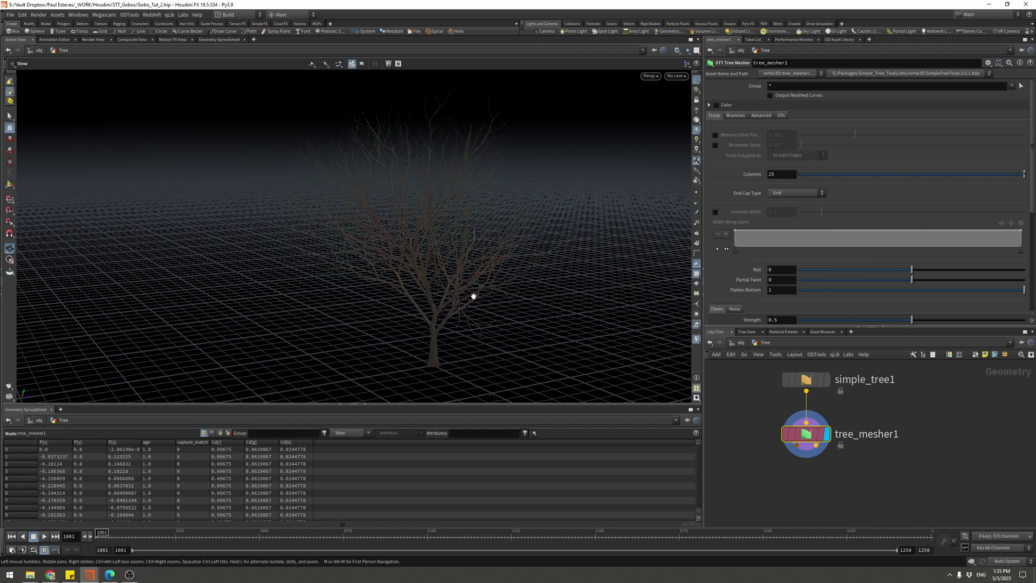
{"action": "left_click_drag", "start_coordinate": [473, 293], "coordinate": [425, 268]}
{"action": "right_click_drag", "start_coordinate": [425, 268], "coordinate": [460, 220]}
{"action": "left_click_drag", "start_coordinate": [460, 220], "coordinate": [384, 294]}
{"action": "right_click_drag", "start_coordinate": [383, 295], "coordinate": [466, 215]}
Add an STT Leaf Scatter node and feed the tree mesher's curves output into its first input
{"action": "middle_click_drag", "start_coordinate": [831, 489], "coordinate": [824, 462]}
{"action": "key", "text": "Tab"}
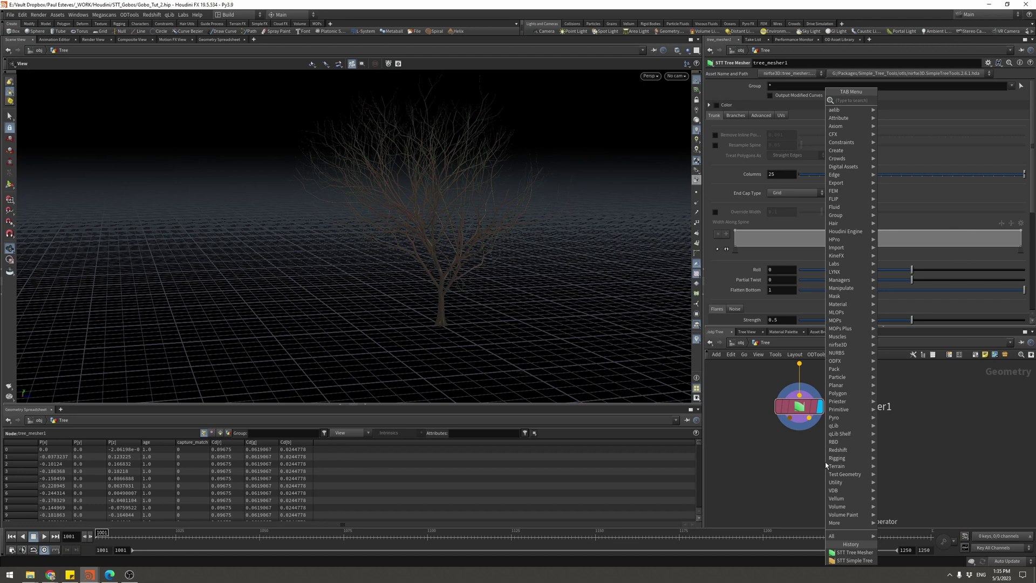
{"action": "type", "text": "leaf"}
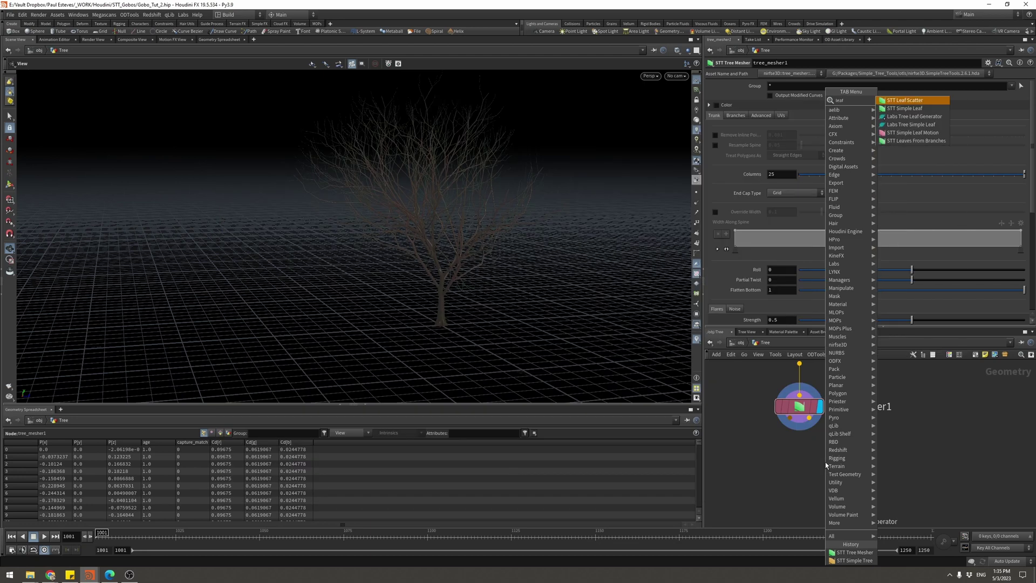
{"action": "key", "text": "Return"}
{"action": "left_click", "coordinate": [804, 482]}
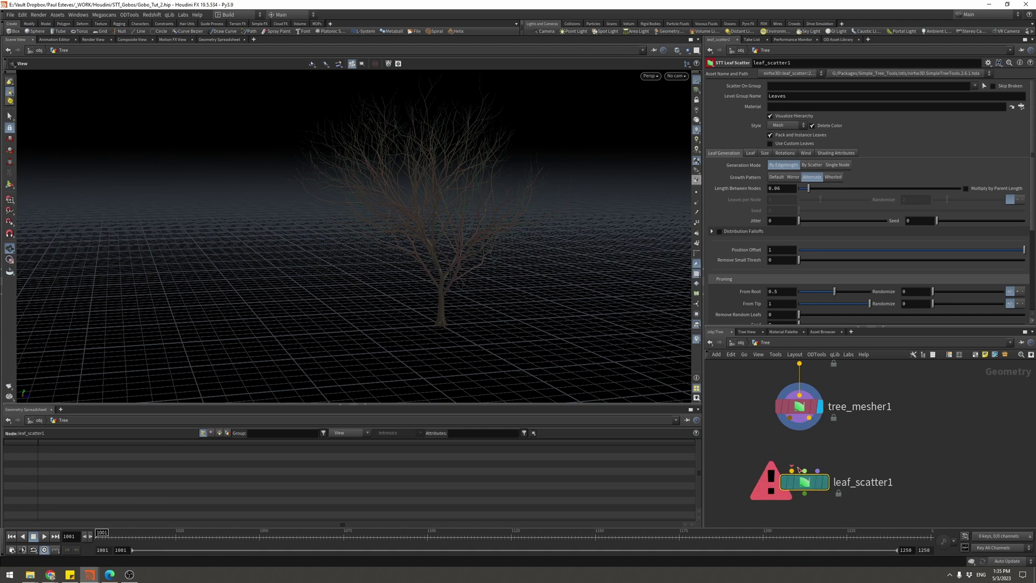
{"action": "left_click_drag", "start_coordinate": [809, 418], "coordinate": [784, 475]}
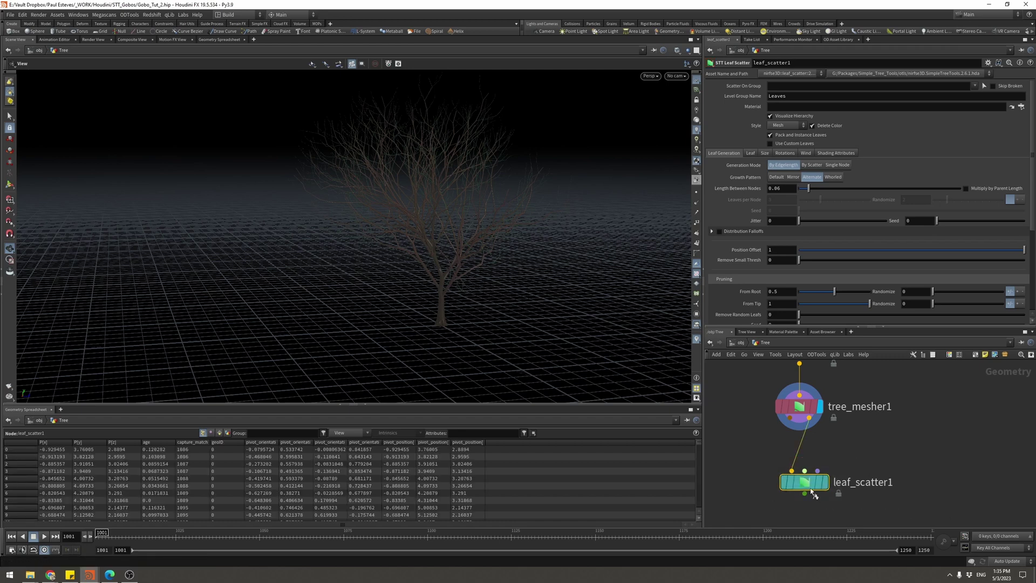
Display the leaf scatter node, offset it beside the mesher's column, and inspect the leaves on the branches
{"action": "left_click", "coordinate": [825, 482]}
{"action": "left_click_drag", "start_coordinate": [807, 482], "coordinate": [848, 465]}
{"action": "scroll", "coordinate": [520, 175], "scroll_direction": "up", "scroll_amount": 10}
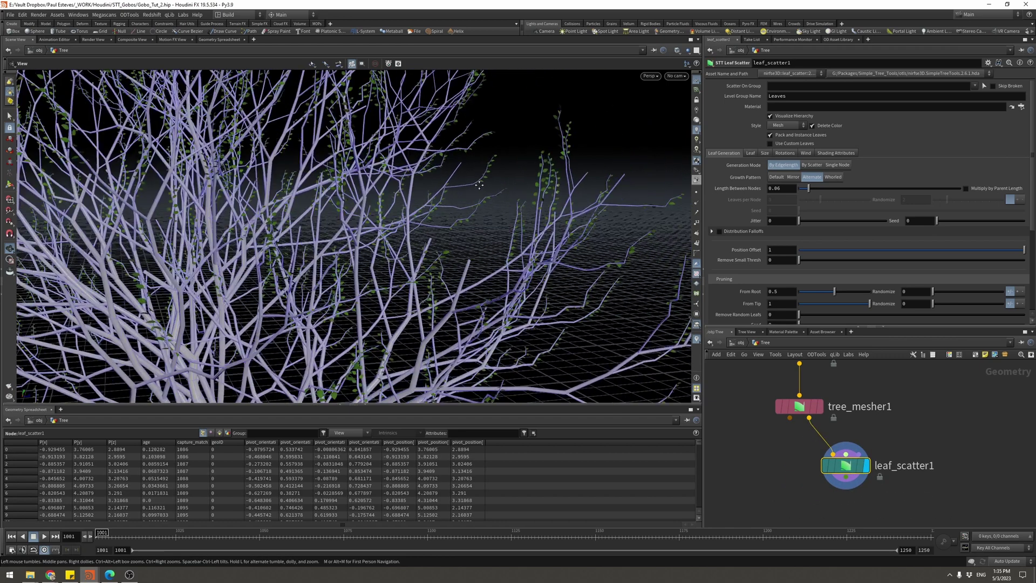
{"action": "scroll", "coordinate": [502, 241], "scroll_direction": "down", "scroll_amount": 10}
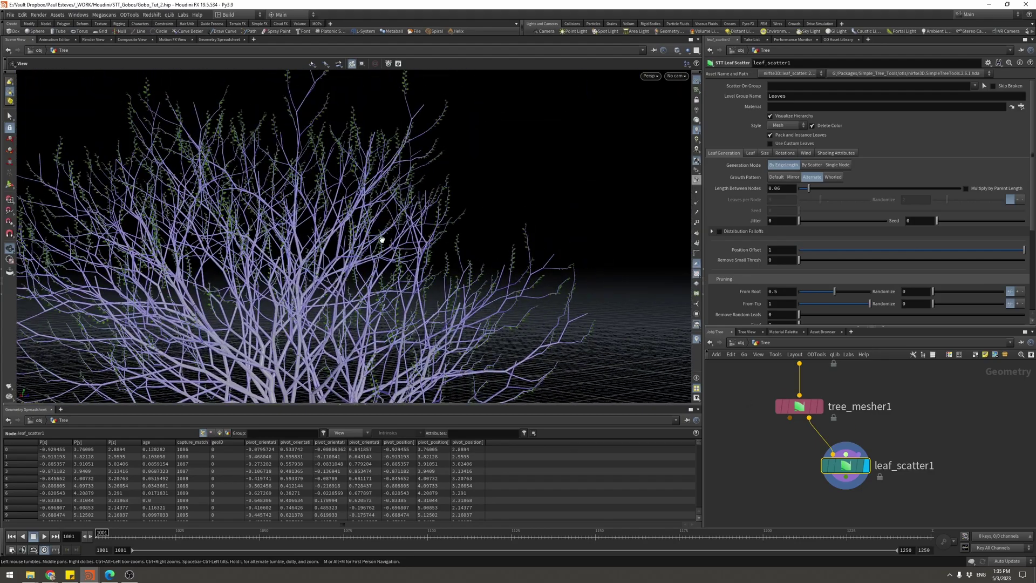
{"action": "right_click_drag", "start_coordinate": [341, 269], "coordinate": [395, 234]}
{"action": "left_click_drag", "start_coordinate": [395, 235], "coordinate": [395, 283]}
Load the Medium Bush 1 preset on the simple tree node and frame the leafy bush
{"action": "middle_click_drag", "start_coordinate": [790, 378], "coordinate": [800, 431]}
{"action": "left_click_drag", "start_coordinate": [865, 404], "coordinate": [801, 381]}
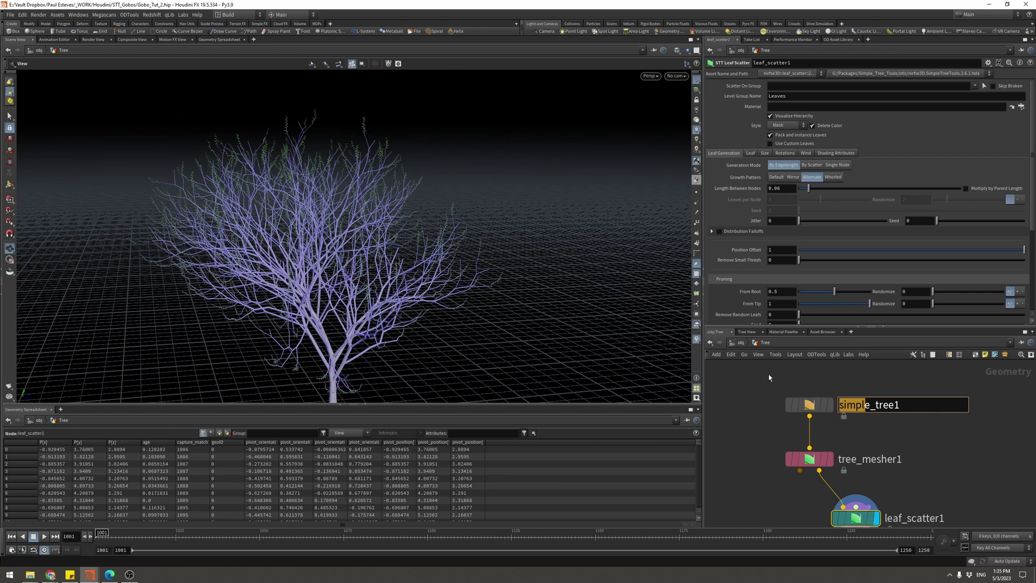
{"action": "key", "text": "Return"}
{"action": "left_click", "coordinate": [988, 63]}
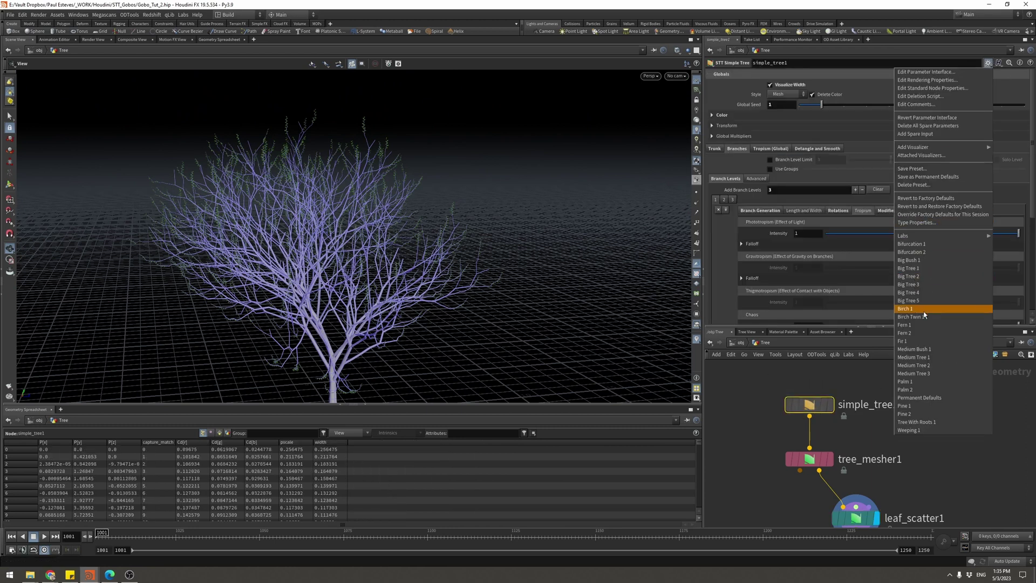
{"action": "left_click", "coordinate": [932, 341]}
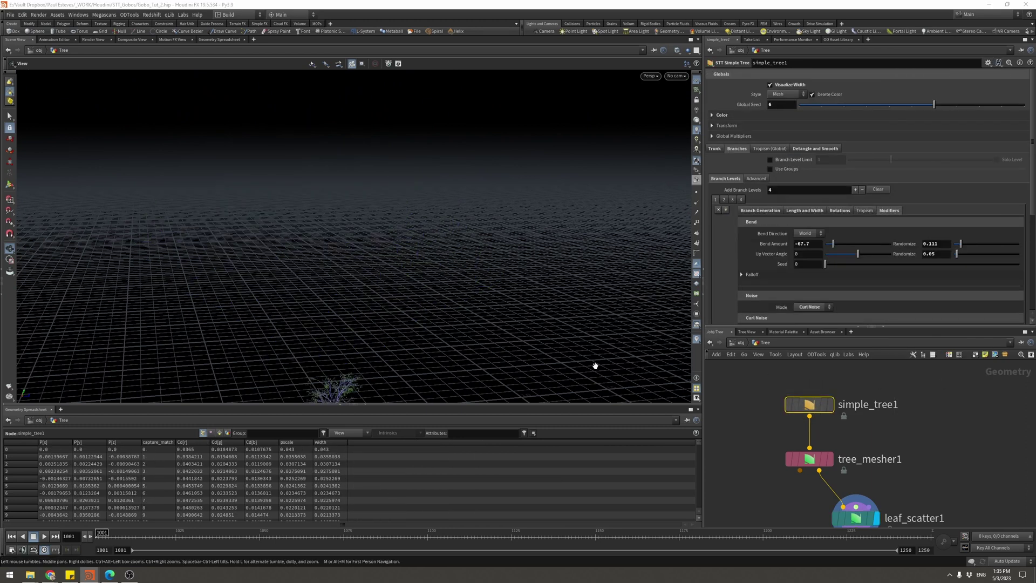
{"action": "key", "text": "f"}
{"action": "right_click_drag", "start_coordinate": [393, 274], "coordinate": [351, 280]}
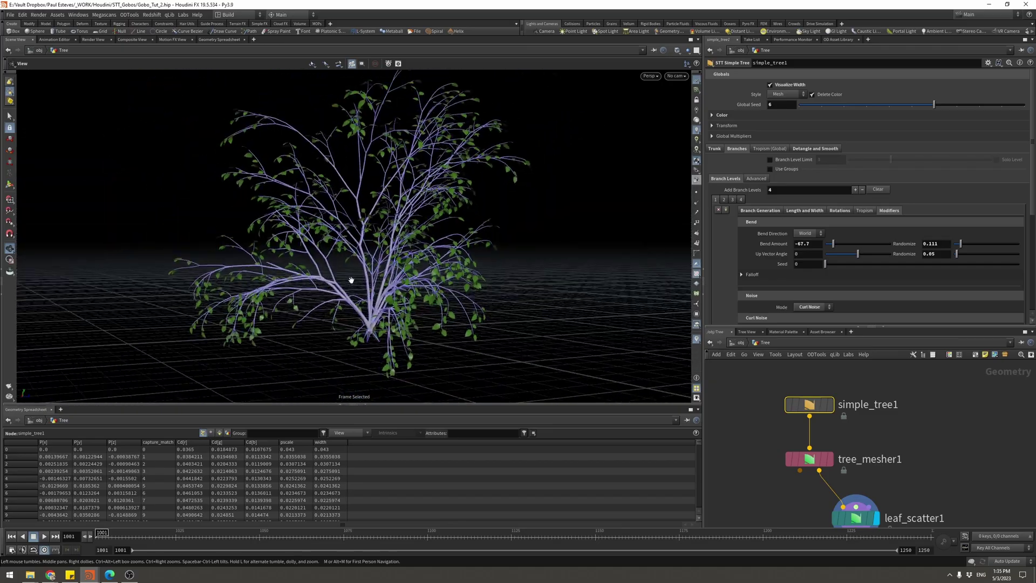
Turn on custom leaves for the leaf scatter node
{"action": "left_click_drag", "start_coordinate": [351, 280], "coordinate": [401, 250]}
{"action": "right_click_drag", "start_coordinate": [493, 199], "coordinate": [517, 173]}
{"action": "left_click_drag", "start_coordinate": [517, 172], "coordinate": [511, 196]}
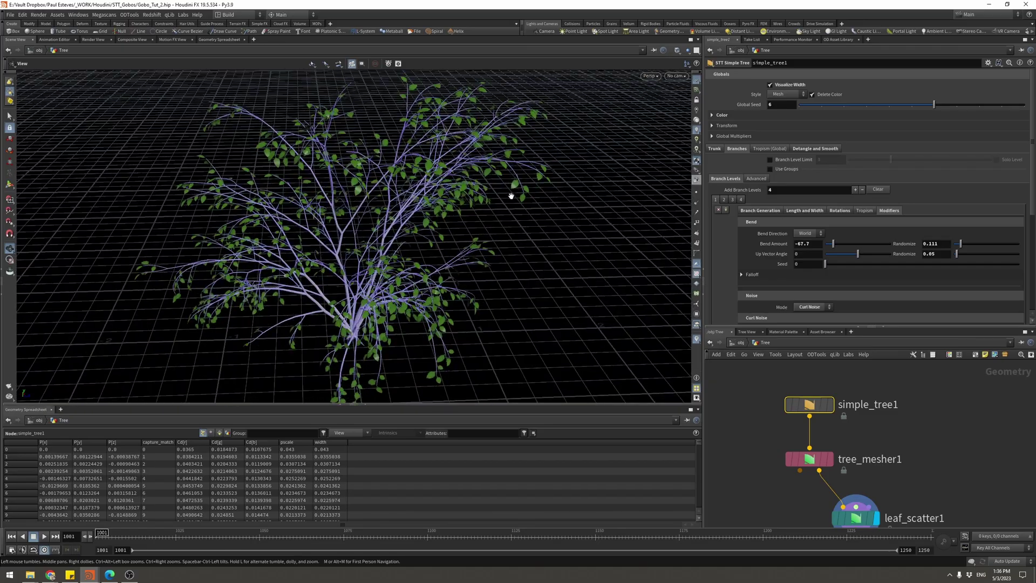
{"action": "left_click_drag", "start_coordinate": [355, 221], "coordinate": [450, 241]}
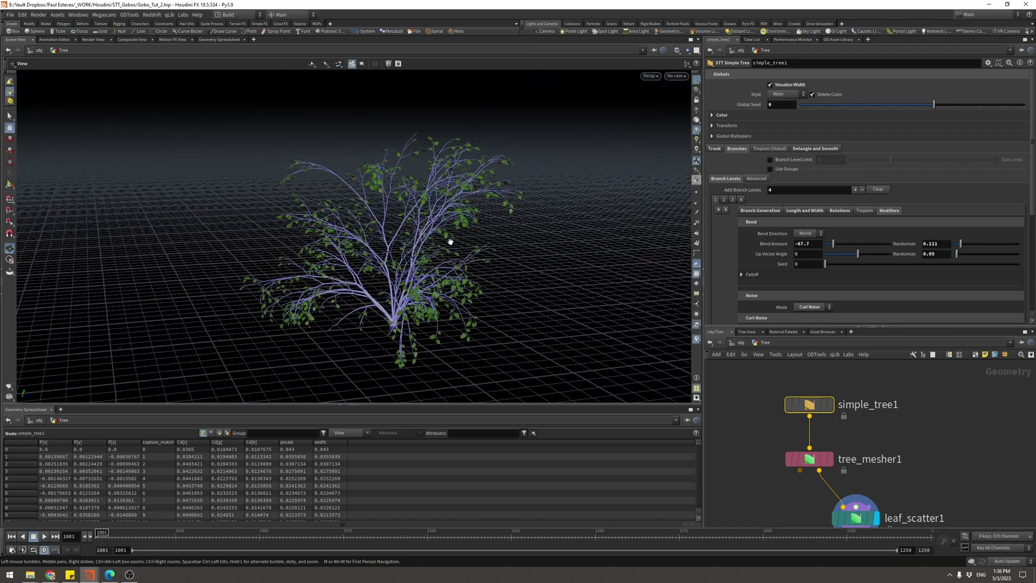
{"action": "middle_click_drag", "start_coordinate": [896, 498], "coordinate": [883, 439]}
{"action": "mouse_move", "coordinate": [845, 462]}
{"action": "left_mouse_down"}
{"action": "mouse_move", "coordinate": [860, 465]}
{"action": "mouse_move", "coordinate": [846, 479]}
{"action": "left_mouse_up"}
{"action": "left_click", "coordinate": [858, 472]}
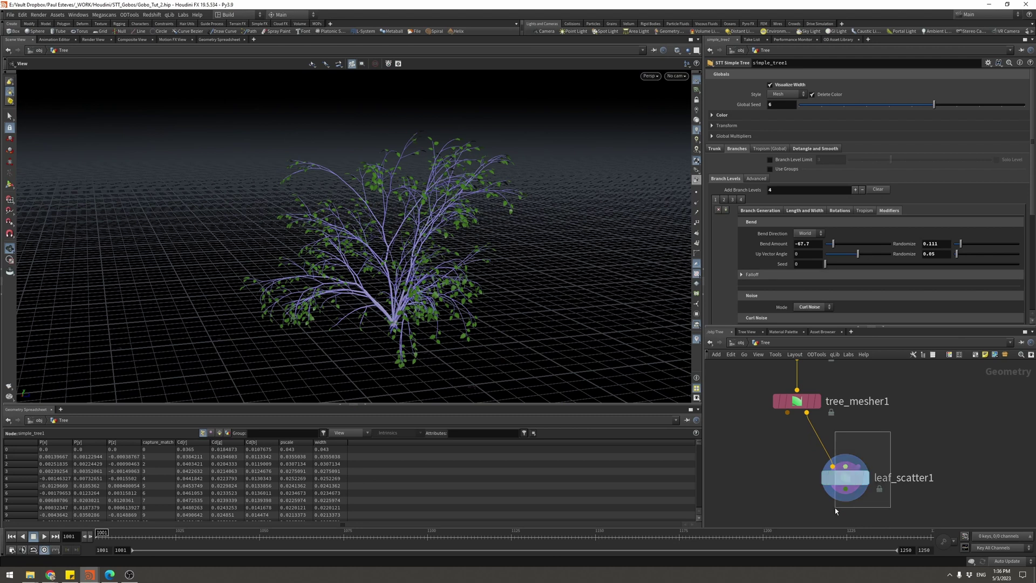
{"action": "left_click", "coordinate": [787, 144]}
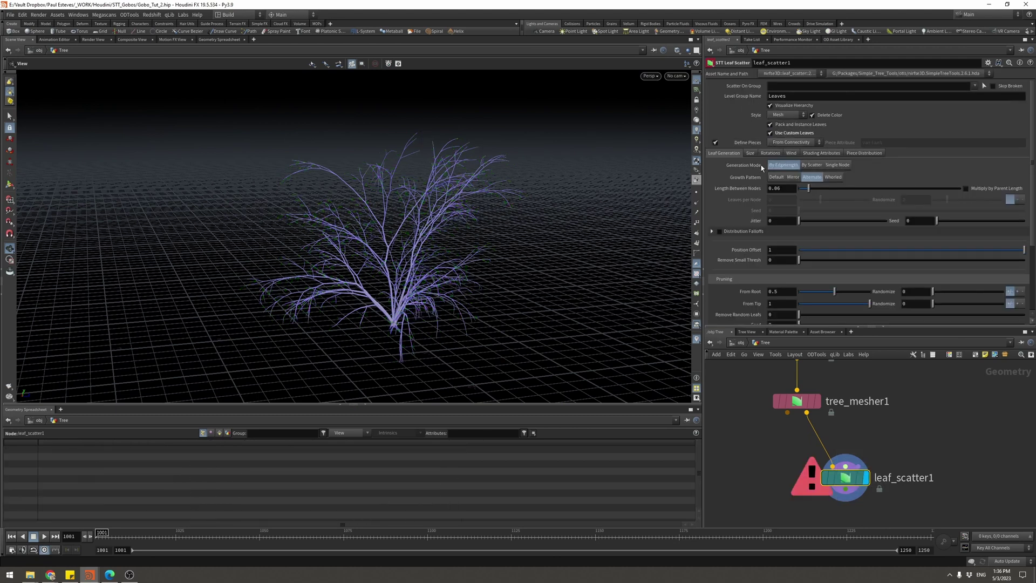
Add an STT Simple Leaf node above the leaf scatter node and display its leaf up close
{"action": "left_click", "coordinate": [899, 426]}
{"action": "key", "text": "Tab"}
{"action": "type", "text": "simp"}
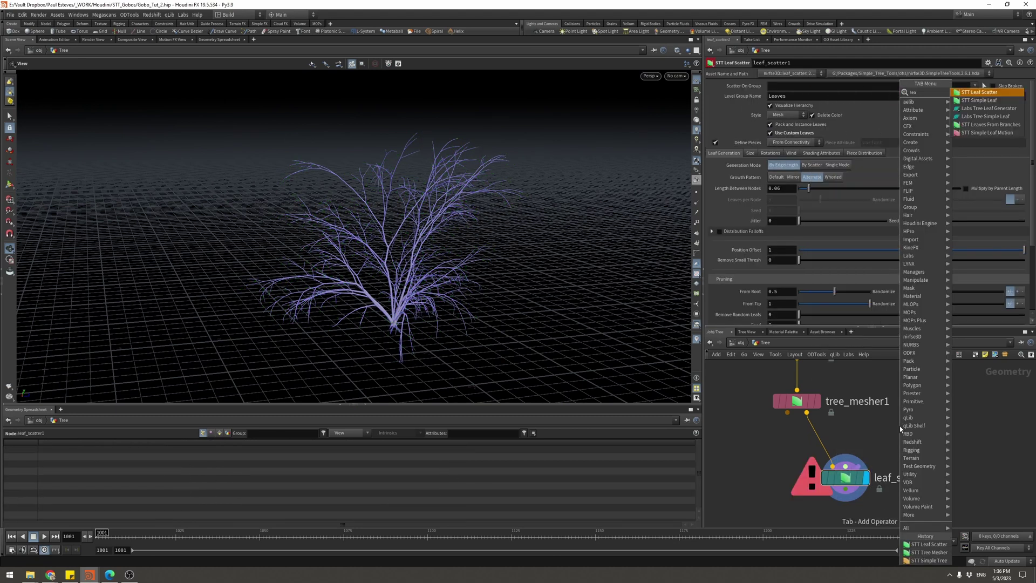
{"action": "key", "text": "Return"}
{"action": "left_click", "coordinate": [920, 448]}
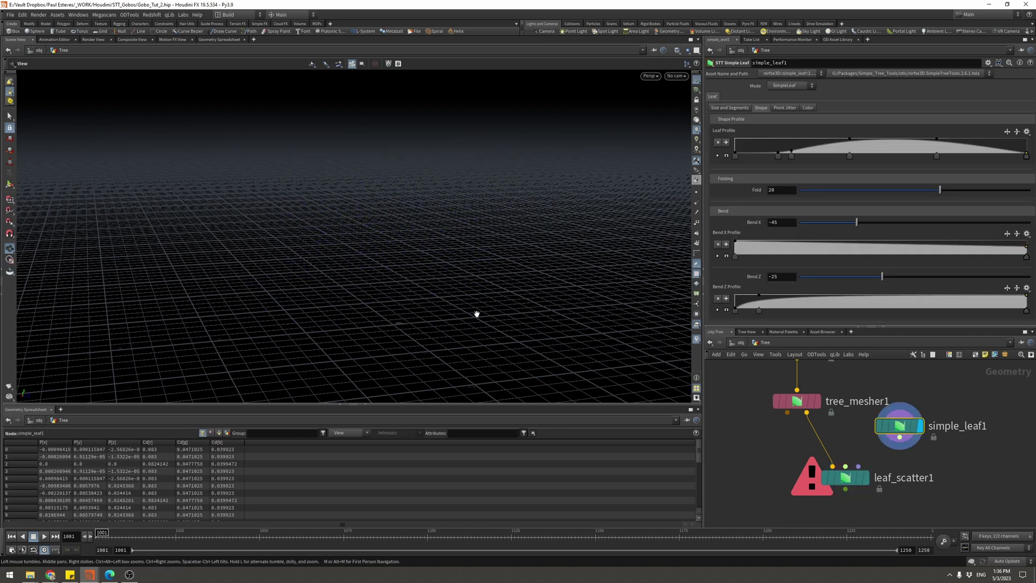
{"action": "key", "text": "f"}
{"action": "left_click_drag", "start_coordinate": [305, 192], "coordinate": [378, 243]}
{"action": "left_click_drag", "start_coordinate": [268, 240], "coordinate": [415, 234]}
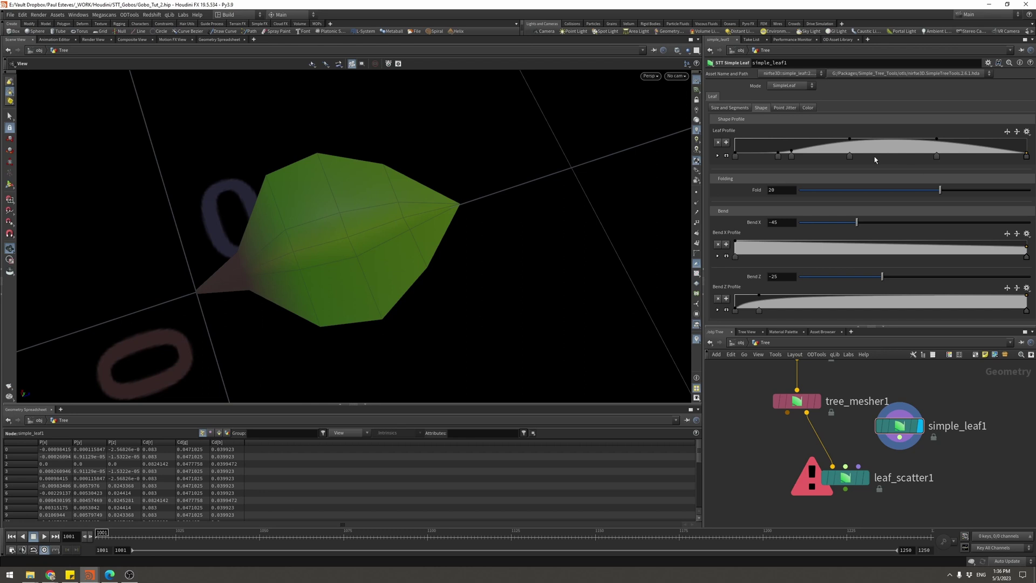
Widen the leaf's base by removing and raising Leaf Profile points, and shift the Bend Z Profile's inner point toward the middle
{"action": "left_click_drag", "start_coordinate": [777, 157], "coordinate": [788, 139]}
{"action": "key", "text": "Delete"}
{"action": "left_click_drag", "start_coordinate": [759, 295], "coordinate": [855, 295]}
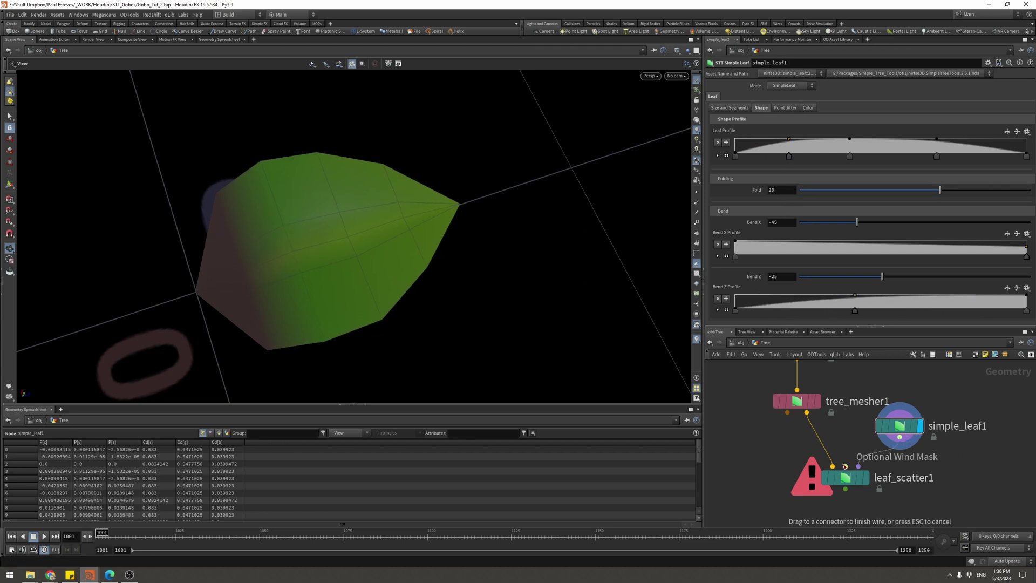
Wire the simple leaf into the leaf scatter's second input, display the leaf scatter and inspect the bush with its custom leaves
{"action": "left_click", "coordinate": [865, 478]}
{"action": "right_click_drag", "start_coordinate": [511, 147], "coordinate": [232, 243]}
{"action": "left_click_drag", "start_coordinate": [231, 243], "coordinate": [500, 200]}
{"action": "right_click_drag", "start_coordinate": [500, 201], "coordinate": [672, 42]}
{"action": "scroll", "coordinate": [444, 194], "scroll_direction": "down", "scroll_amount": 10}
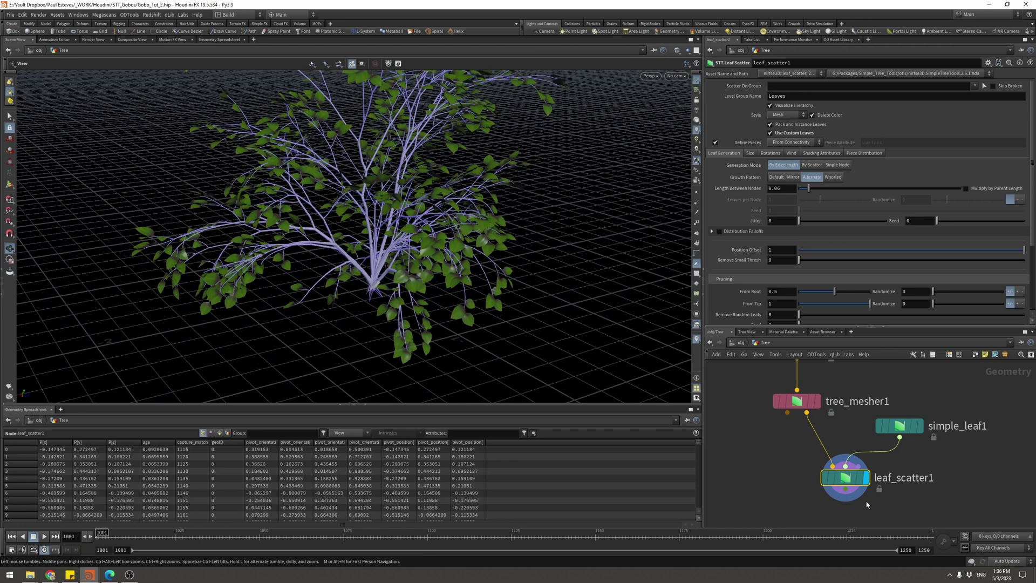
{"action": "left_click_drag", "start_coordinate": [177, 543], "coordinate": [86, 537]}
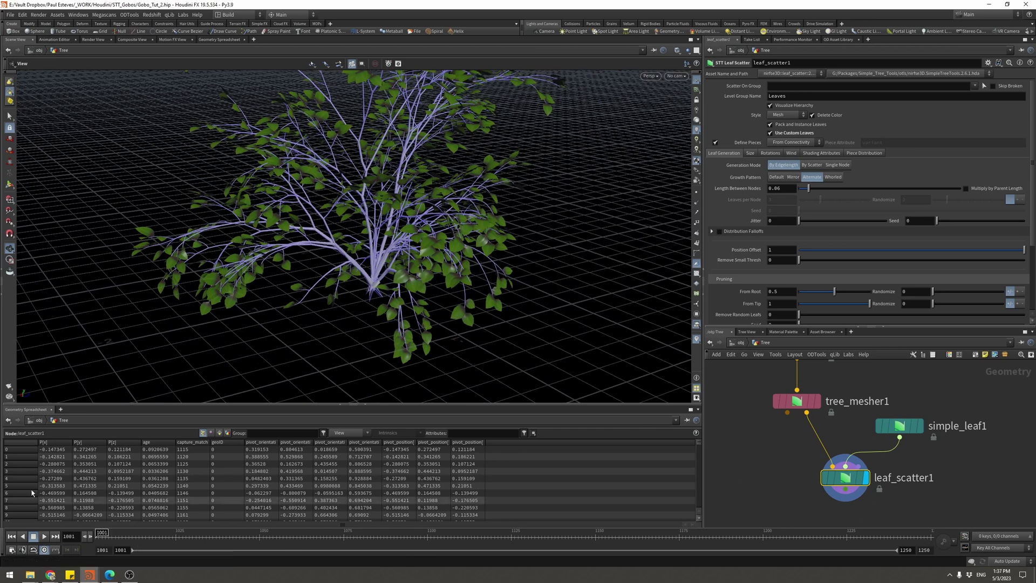
{"action": "scroll", "coordinate": [424, 243], "scroll_direction": "down", "scroll_amount": 2}
{"action": "left_click_drag", "start_coordinate": [426, 291], "coordinate": [391, 278]}
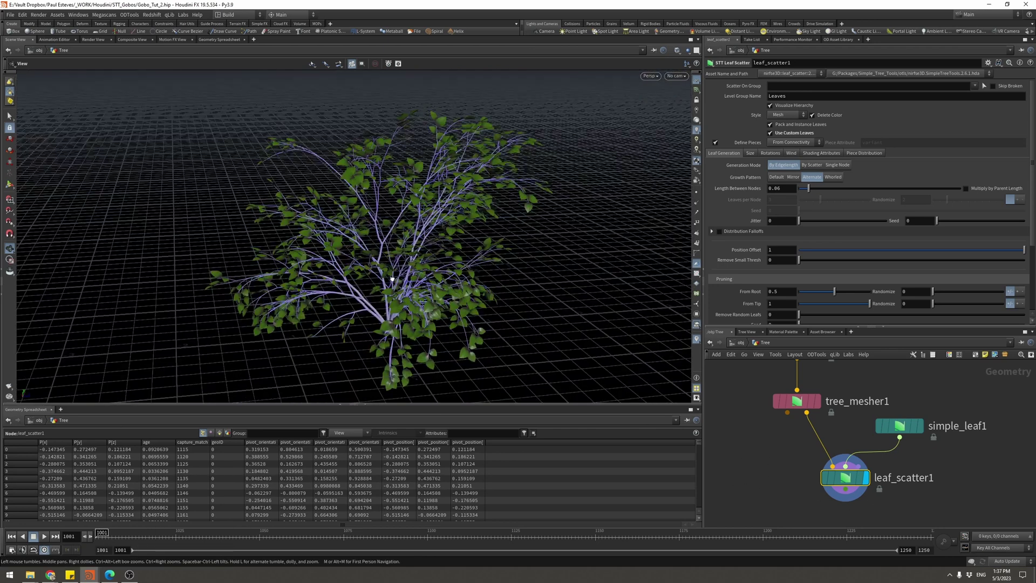
Tidy the simple leaf and leaf scatter nodes beside the tree mesher, and add an STT Simple Bone Deform node below them
{"action": "left_click_drag", "start_coordinate": [952, 504], "coordinate": [829, 428]}
{"action": "left_click_drag", "start_coordinate": [841, 487], "coordinate": [879, 467]}
{"action": "left_click", "coordinate": [815, 501]}
{"action": "middle_click_drag", "start_coordinate": [815, 500], "coordinate": [793, 457]}
{"action": "key", "text": "Tab"}
{"action": "type", "text": "boned"}
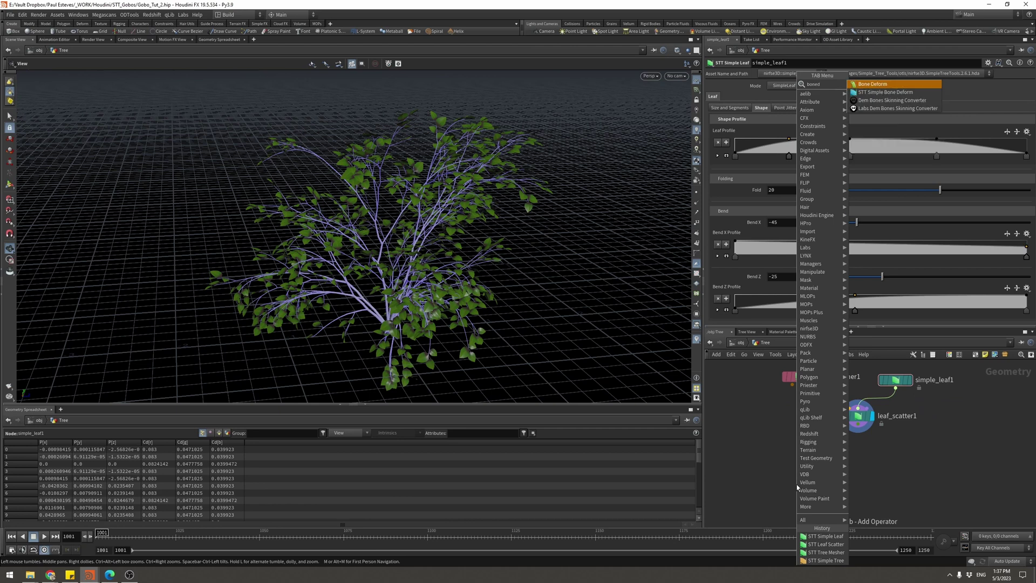
{"action": "key", "text": "Down"}
{"action": "key", "text": "Return"}
{"action": "left_click", "coordinate": [797, 484]}
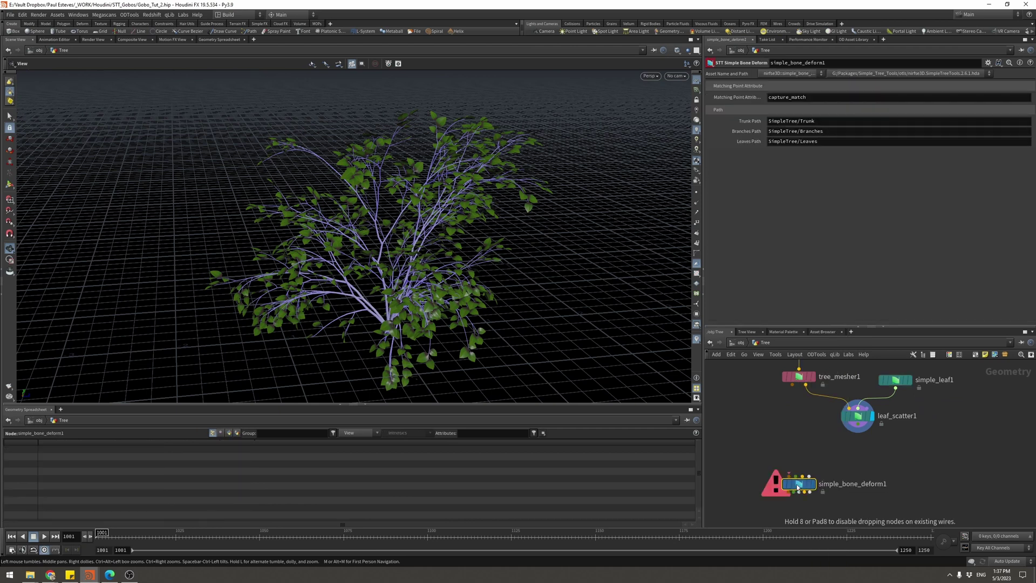
Feed the tree mesher's mesh output and the leaf scatter into the bone deform's first two inputs, and display the bone deform node
{"action": "left_click_drag", "start_coordinate": [792, 385], "coordinate": [791, 477]}
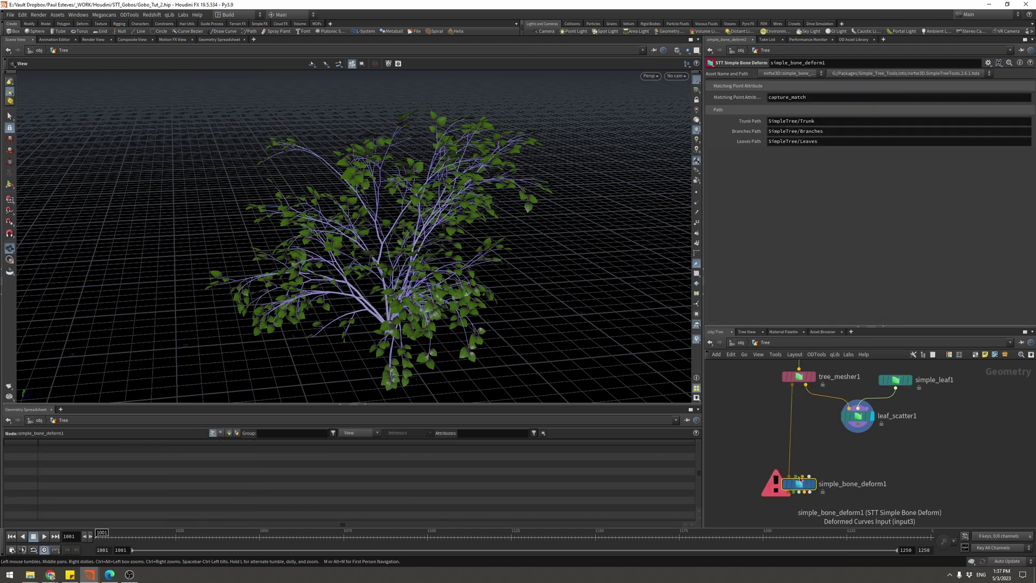
{"action": "left_click_drag", "start_coordinate": [859, 426], "coordinate": [797, 475]}
{"action": "scroll", "coordinate": [855, 485], "scroll_direction": "up", "scroll_amount": 3}
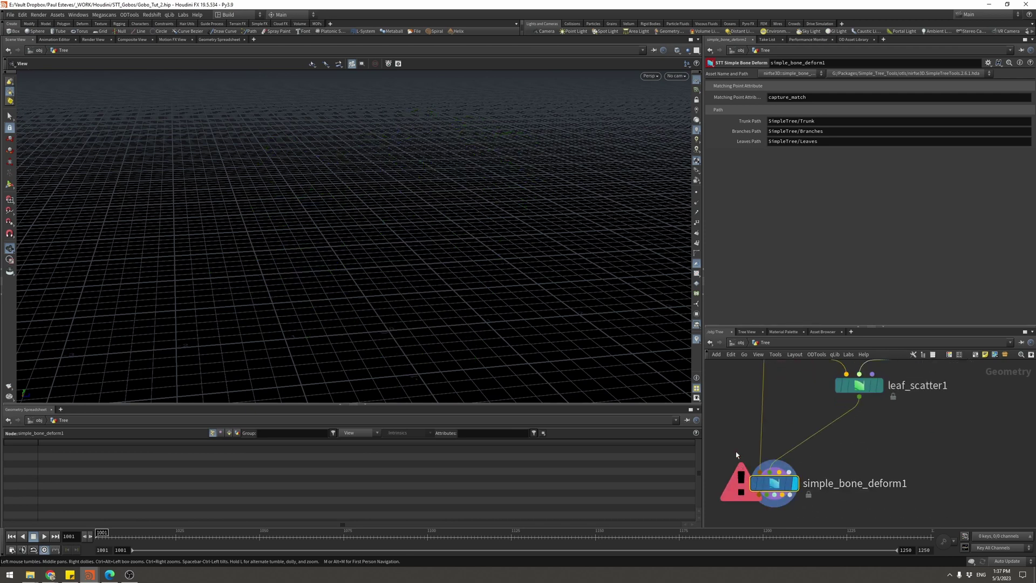
{"action": "middle_click_drag", "start_coordinate": [736, 454], "coordinate": [789, 411]}
{"action": "middle_click_drag", "start_coordinate": [908, 417], "coordinate": [817, 426]}
{"action": "scroll", "coordinate": [817, 426], "scroll_direction": "down", "scroll_amount": 2}
{"action": "left_click_drag", "start_coordinate": [777, 438], "coordinate": [788, 475]}
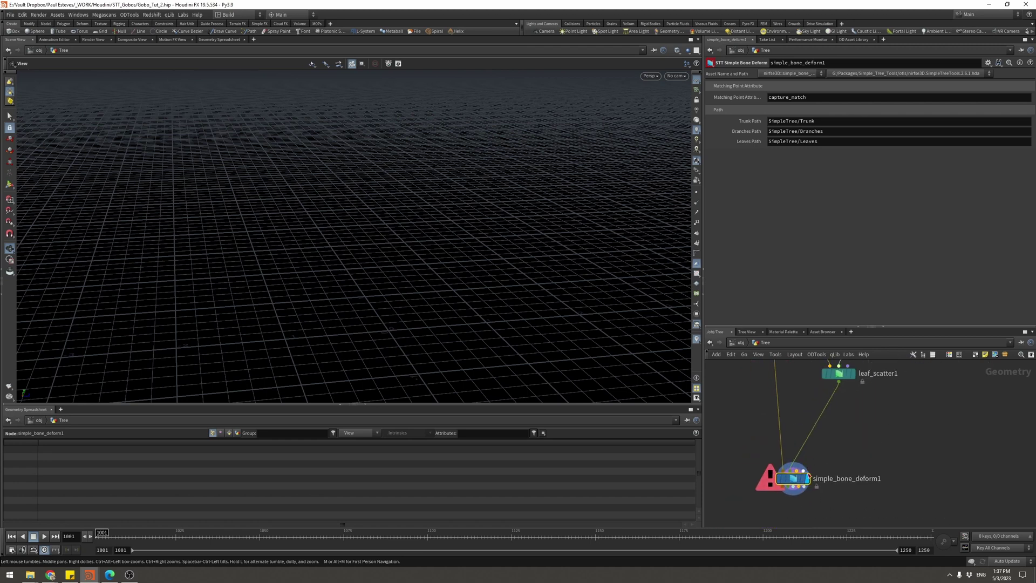
Add an STT Simple Motion node beside the leaf scatter node
{"action": "middle_click_drag", "start_coordinate": [880, 448], "coordinate": [873, 497]}
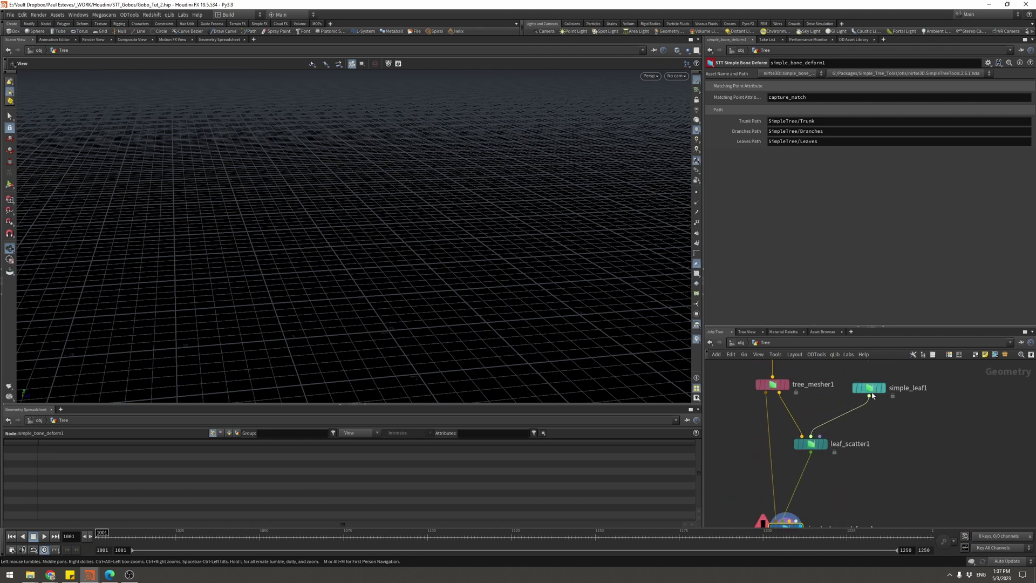
{"action": "key", "text": "Tab"}
{"action": "type", "text": "simp"}
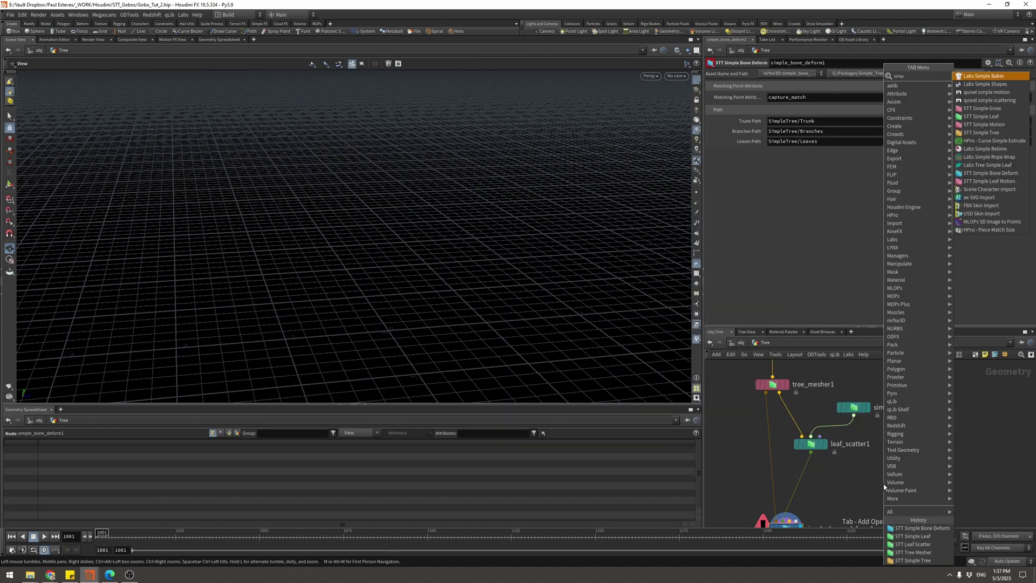
{"action": "key", "text": "Down"}
{"action": "key", "text": "Down"}
{"action": "key", "text": "Down"}
{"action": "key", "text": "Down"}
{"action": "key", "text": "Down"}
{"action": "key", "text": "Down"}
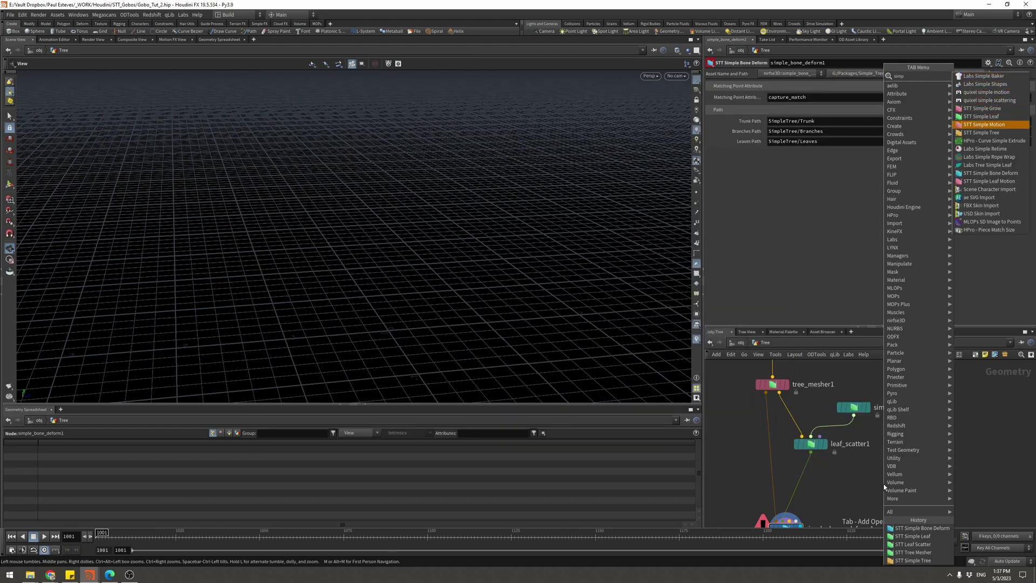
{"action": "key", "text": "Return"}
Move the leaf scatter and simple leaf nodes lower, and connect the tree mesher's curves output to the simple motion's first input
{"action": "left_click_drag", "start_coordinate": [810, 443], "coordinate": [808, 450]}
{"action": "left_click_drag", "start_coordinate": [853, 416], "coordinate": [816, 446]}
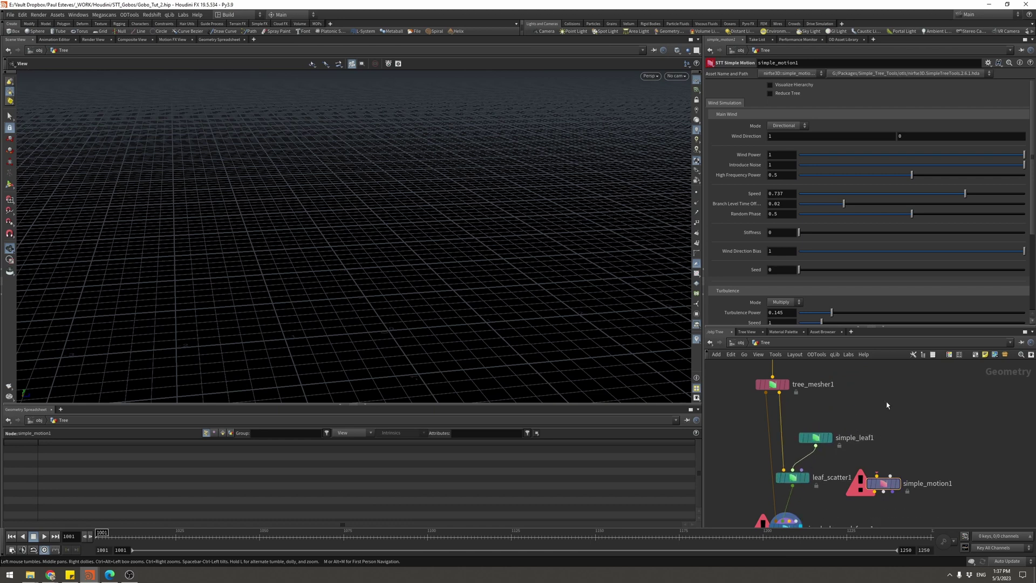
{"action": "middle_click_drag", "start_coordinate": [834, 386], "coordinate": [827, 363]}
{"action": "left_click_drag", "start_coordinate": [774, 371], "coordinate": [879, 399]}
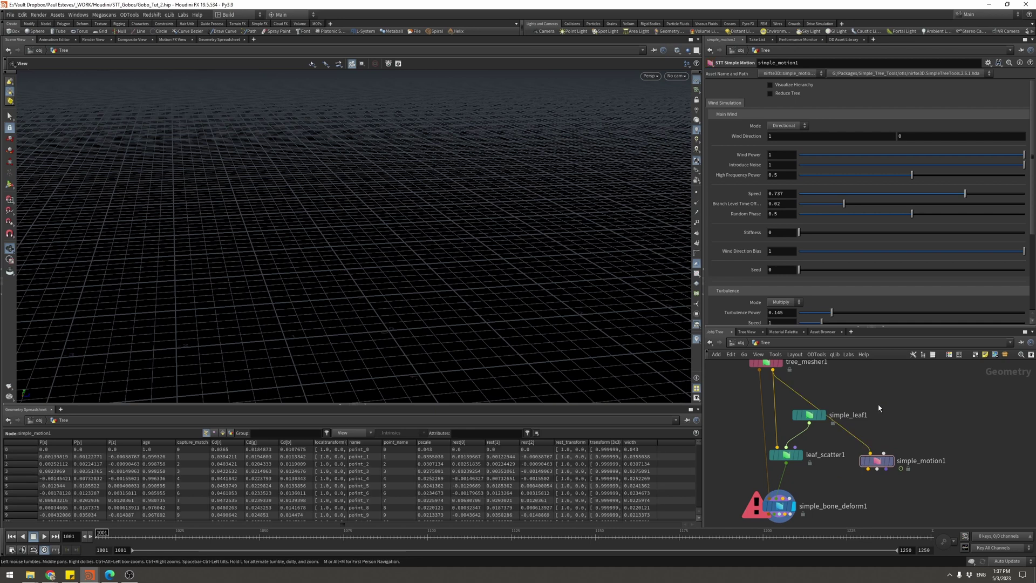
Switch the network wires to the rounded style, and enlarge the network editor, aligning the leaf nodes in it
{"action": "key", "text": "shift+s"}
{"action": "scroll", "coordinate": [839, 431], "scroll_direction": "down", "scroll_amount": 3}
{"action": "middle_click_drag", "start_coordinate": [839, 383], "coordinate": [833, 421]}
{"action": "scroll", "coordinate": [826, 402], "scroll_direction": "up", "scroll_amount": 1}
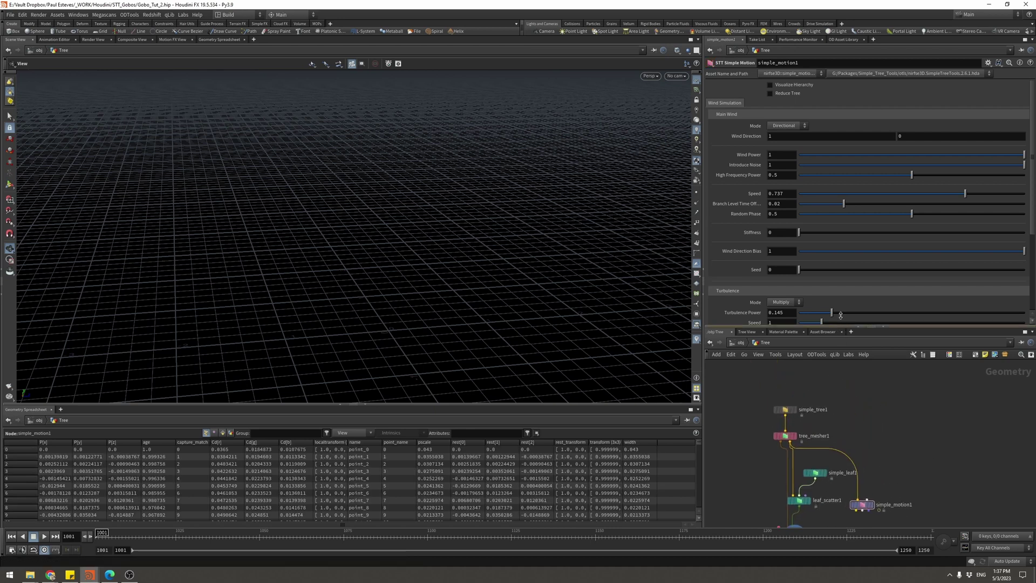
{"action": "left_click_drag", "start_coordinate": [840, 315], "coordinate": [841, 174]}
{"action": "scroll", "coordinate": [905, 337], "scroll_direction": "up", "scroll_amount": 2}
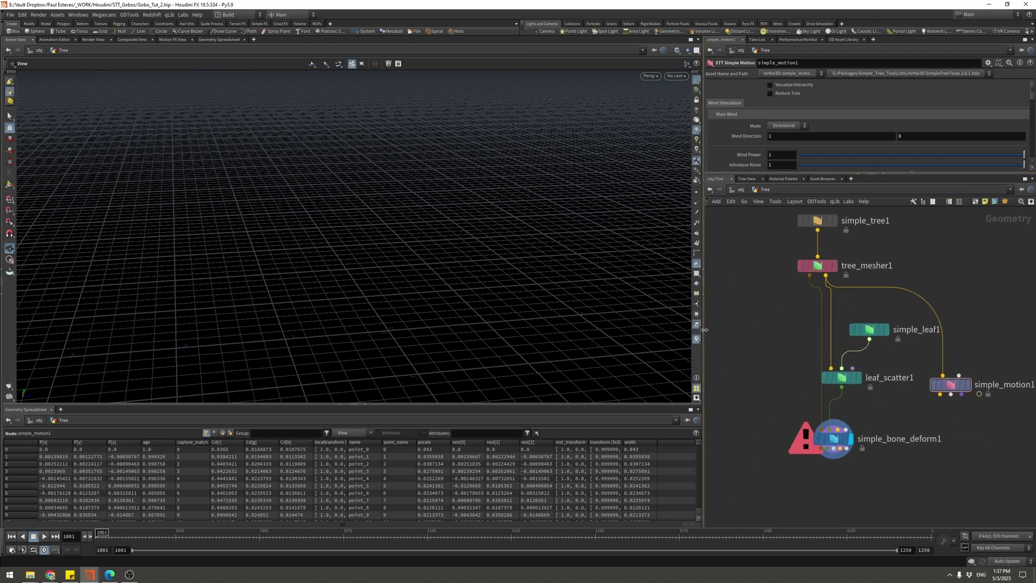
{"action": "left_click_drag", "start_coordinate": [704, 330], "coordinate": [577, 330]}
{"action": "left_click_drag", "start_coordinate": [779, 377], "coordinate": [806, 375]}
Connect the simple motion's first two outputs to the bone deform's third and fourth inputs, and inspect the deformed tree
{"action": "mouse_move", "coordinate": [770, 438]}
{"action": "left_mouse_down"}
{"action": "mouse_move", "coordinate": [764, 469]}
{"action": "mouse_move", "coordinate": [877, 394]}
{"action": "left_mouse_up"}
{"action": "left_click_drag", "start_coordinate": [775, 459], "coordinate": [888, 394]}
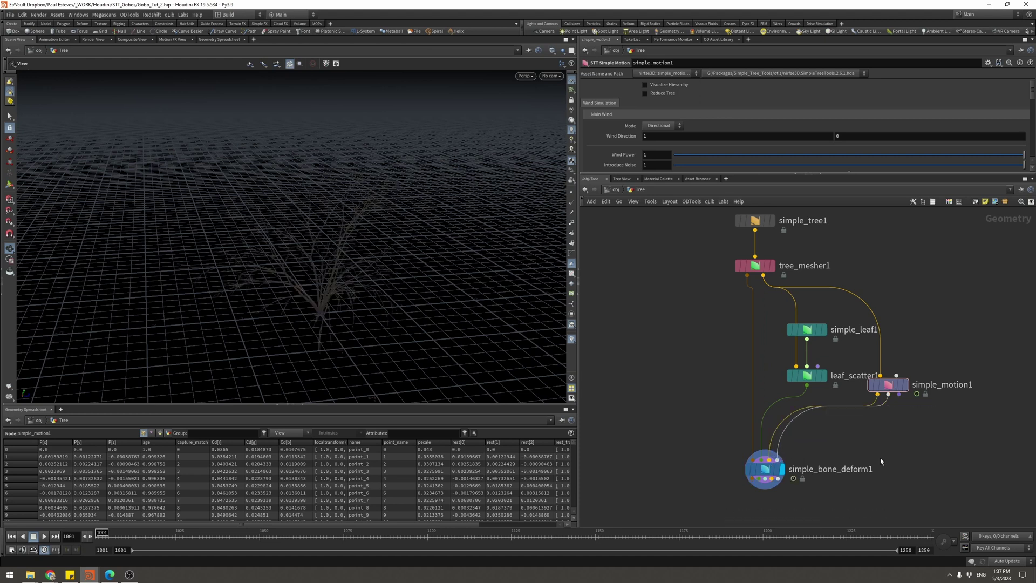
{"action": "left_click", "coordinate": [745, 482]}
{"action": "left_click_drag", "start_coordinate": [220, 289], "coordinate": [379, 265]}
{"action": "right_click_drag", "start_coordinate": [379, 265], "coordinate": [402, 277]}
{"action": "left_click_drag", "start_coordinate": [402, 278], "coordinate": [376, 245]}
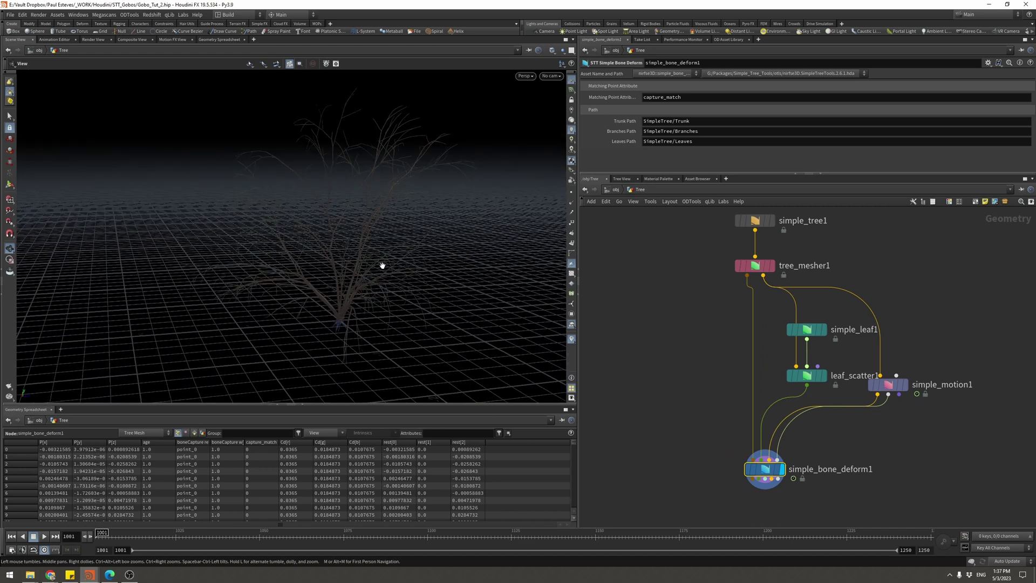
Add a Merge node combining the bone deform's tree mesh and leaf outputs, and display the merged result
{"action": "middle_click_drag", "start_coordinate": [759, 486], "coordinate": [761, 412]}
{"action": "left_click", "coordinate": [760, 409]}
{"action": "key", "text": "Tab"}
{"action": "type", "text": "merge"}
{"action": "key", "text": "Return"}
{"action": "left_click", "coordinate": [752, 441]}
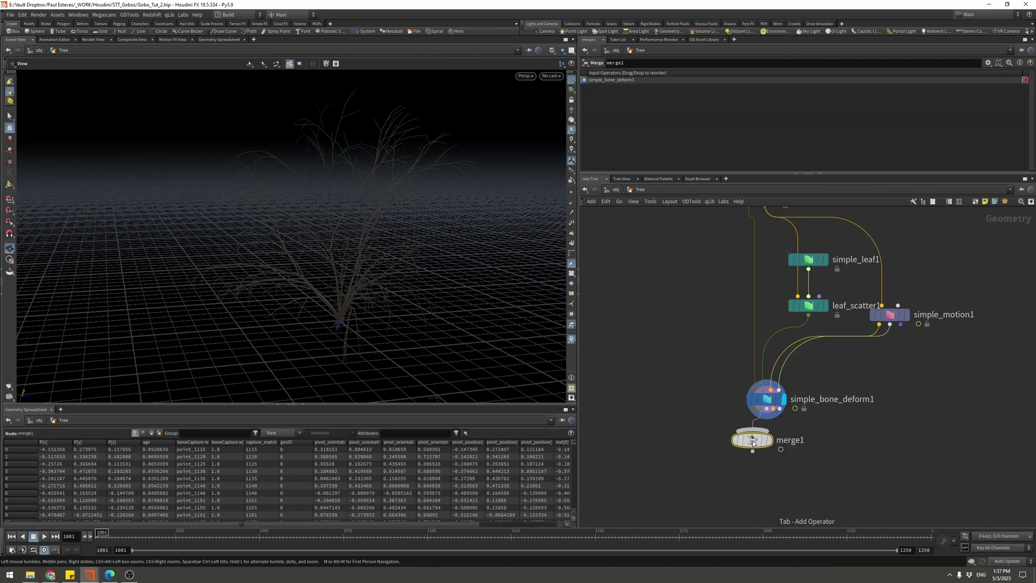
{"action": "left_click_drag", "start_coordinate": [753, 440], "coordinate": [756, 463]}
{"action": "left_click", "coordinate": [748, 466]}
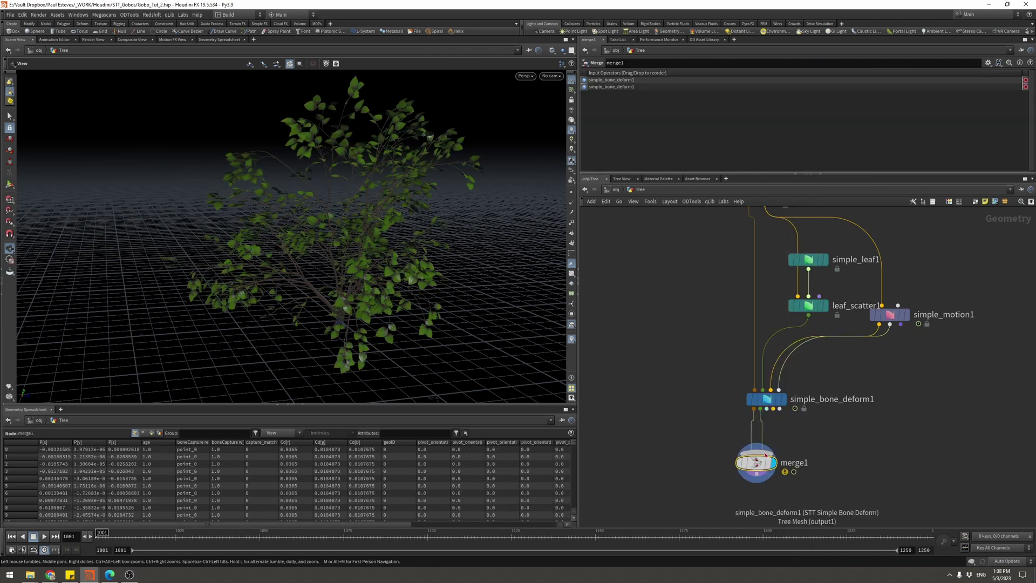
Play the wind animation on the merged bush, and move the simple motion node farther from the leaf nodes with its parameter area enlarged
{"action": "mouse_move", "coordinate": [414, 254]}
{"action": "left_mouse_down"}
{"action": "mouse_move", "coordinate": [442, 257]}
{"action": "mouse_move", "coordinate": [433, 254]}
{"action": "left_mouse_up"}
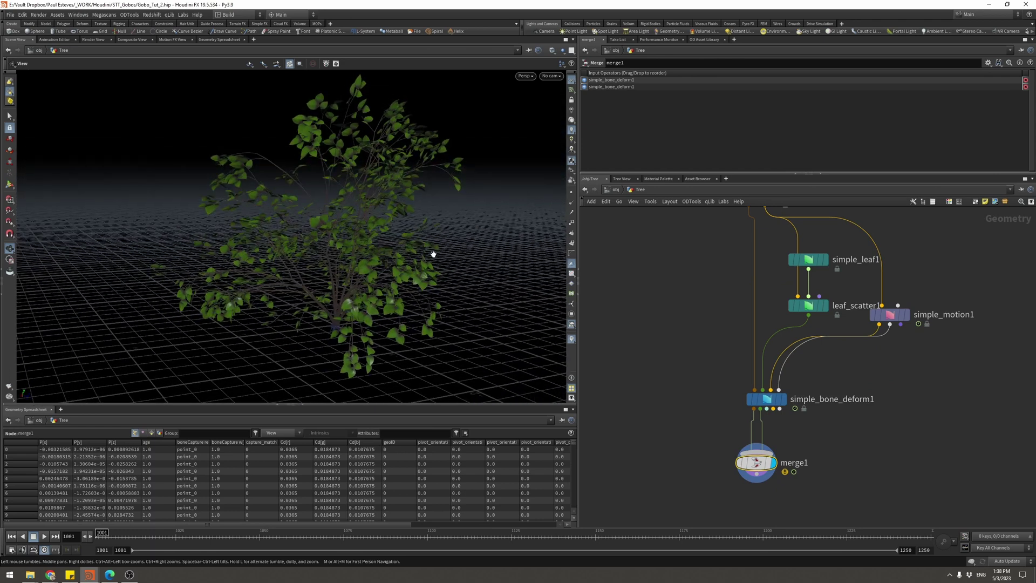
{"action": "mouse_move", "coordinate": [102, 533]}
{"action": "left_mouse_down"}
{"action": "mouse_move", "coordinate": [639, 506]}
{"action": "mouse_move", "coordinate": [247, 513]}
{"action": "mouse_move", "coordinate": [105, 533]}
{"action": "left_mouse_up"}
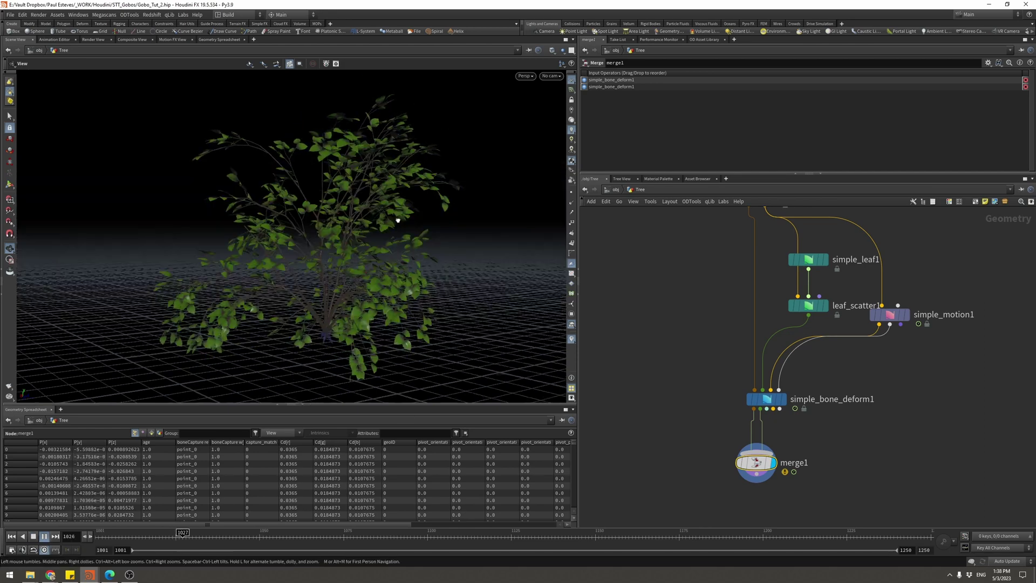
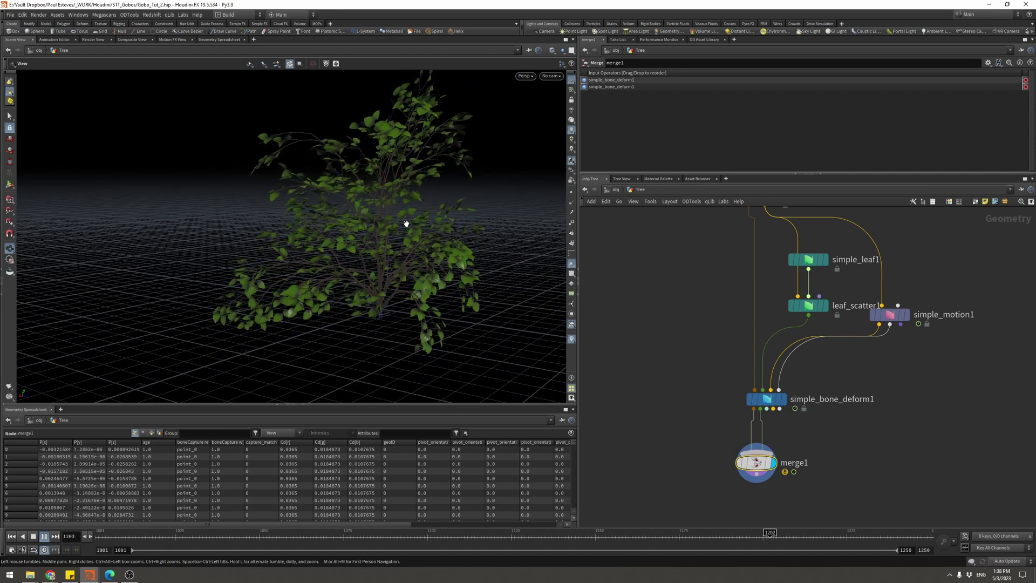
{"action": "left_click_drag", "start_coordinate": [890, 315], "coordinate": [957, 316]}
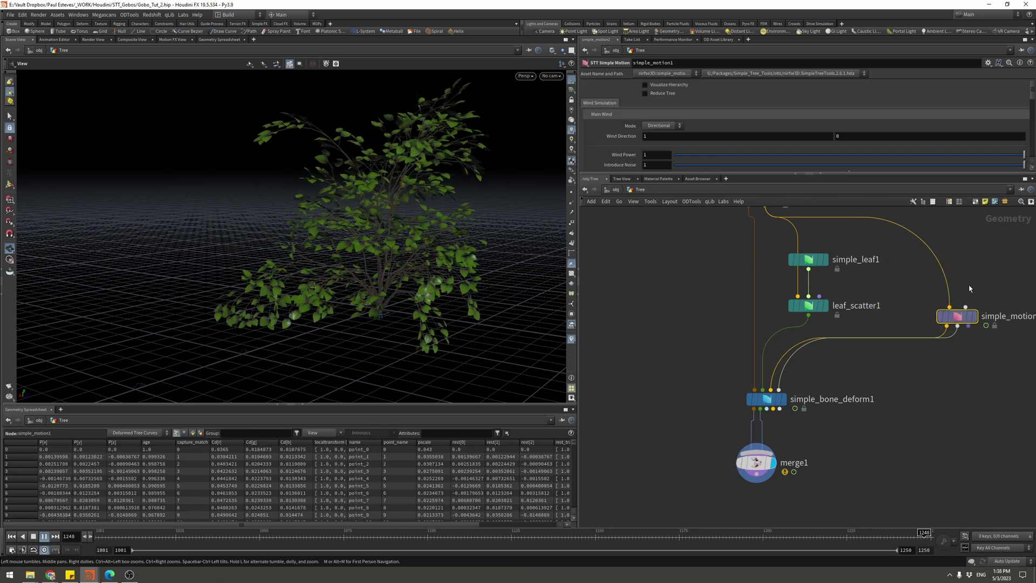
{"action": "left_click_drag", "start_coordinate": [652, 173], "coordinate": [654, 247]}
Set the simple motion's Wind Power to 0.807, Speed to 2 and branch level time offset to 0.0694
{"action": "left_click_drag", "start_coordinate": [863, 156], "coordinate": [957, 154]}
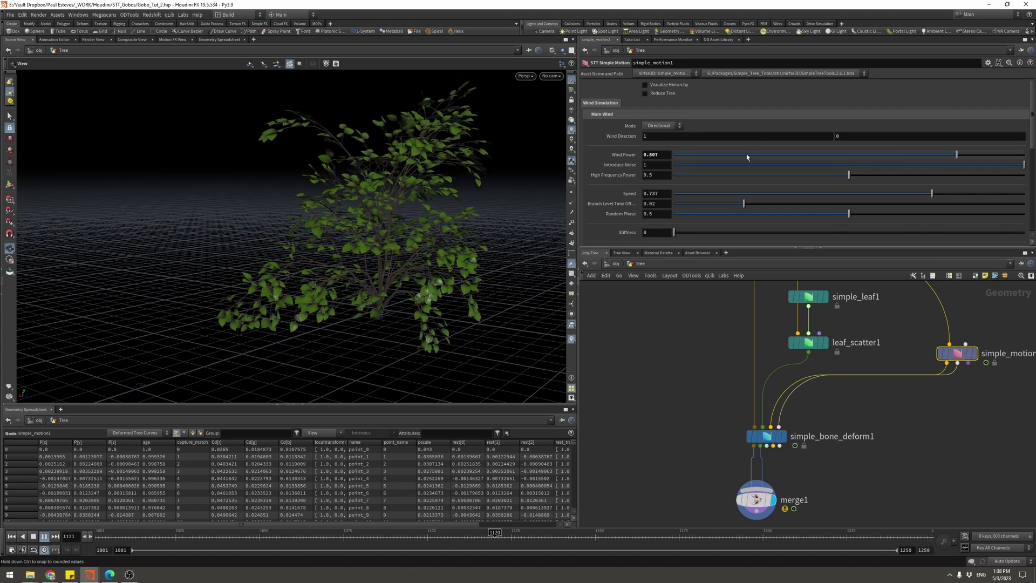
{"action": "scroll", "coordinate": [713, 192], "scroll_direction": "down", "scroll_amount": 1}
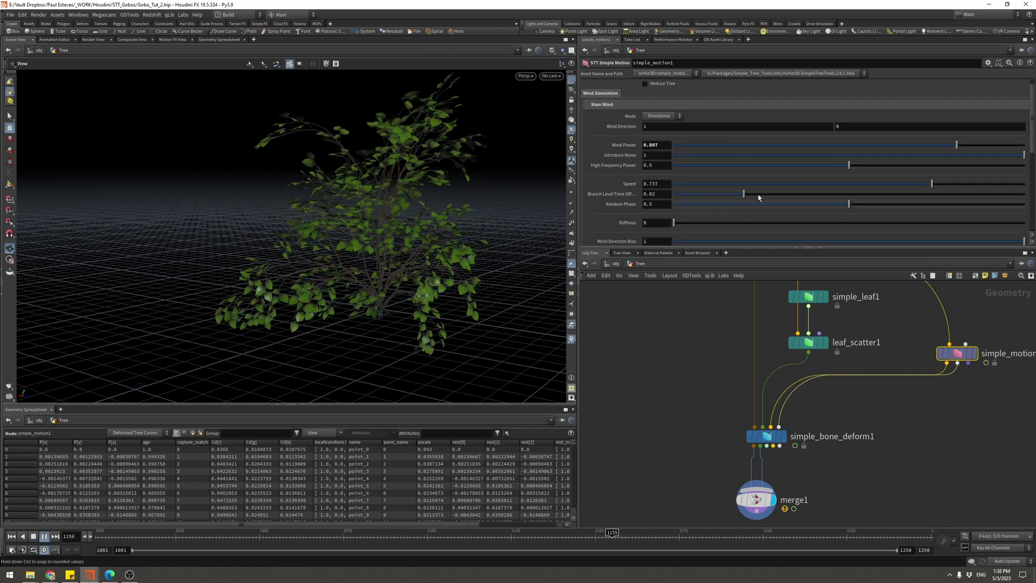
{"action": "left_click", "coordinate": [700, 186]}
{"action": "type", "text": "323"}
{"action": "key", "text": "Return"}
{"action": "type", "text": "2"}
{"action": "key", "text": "Return"}
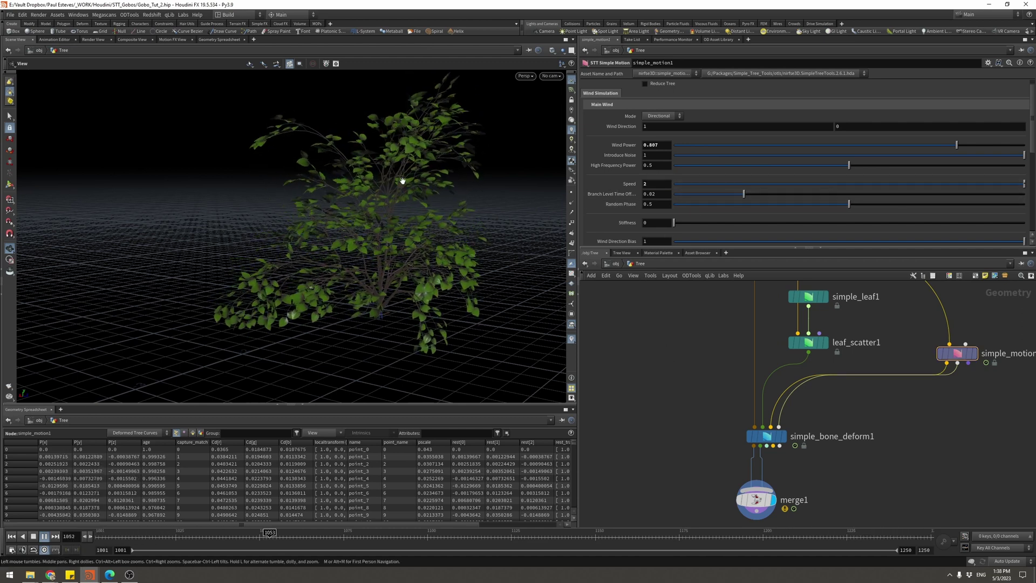
{"action": "left_click_drag", "start_coordinate": [743, 194], "coordinate": [917, 193]}
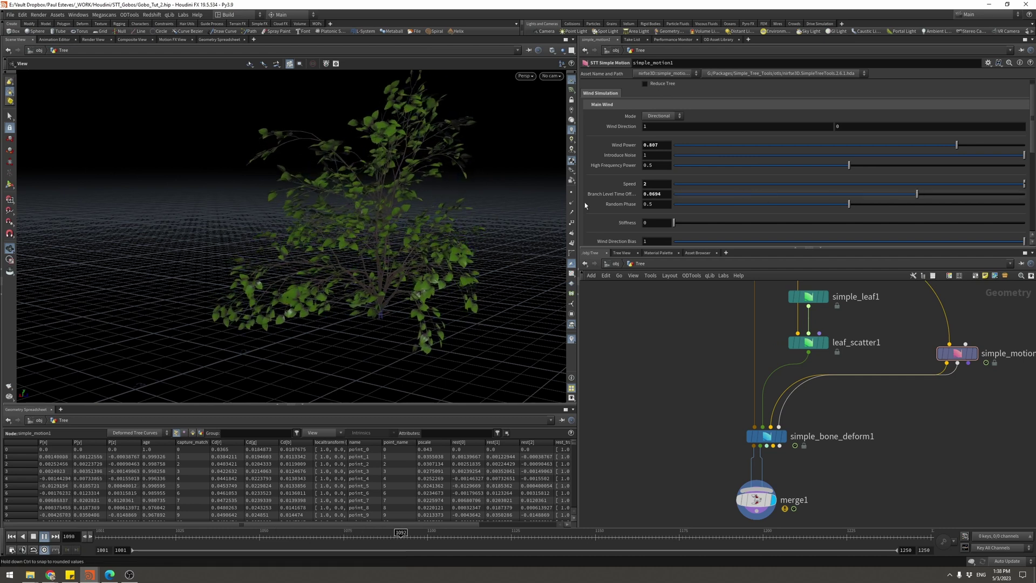
Set the simple motion's main wind Speed to 0.421 and Stiffness to 0.039
{"action": "left_click_drag", "start_coordinate": [840, 184], "coordinate": [799, 190]}
{"action": "scroll", "coordinate": [635, 225], "scroll_direction": "down", "scroll_amount": 3}
{"action": "left_click_drag", "start_coordinate": [706, 167], "coordinate": [869, 166]}
{"action": "left_click", "coordinate": [688, 165]}
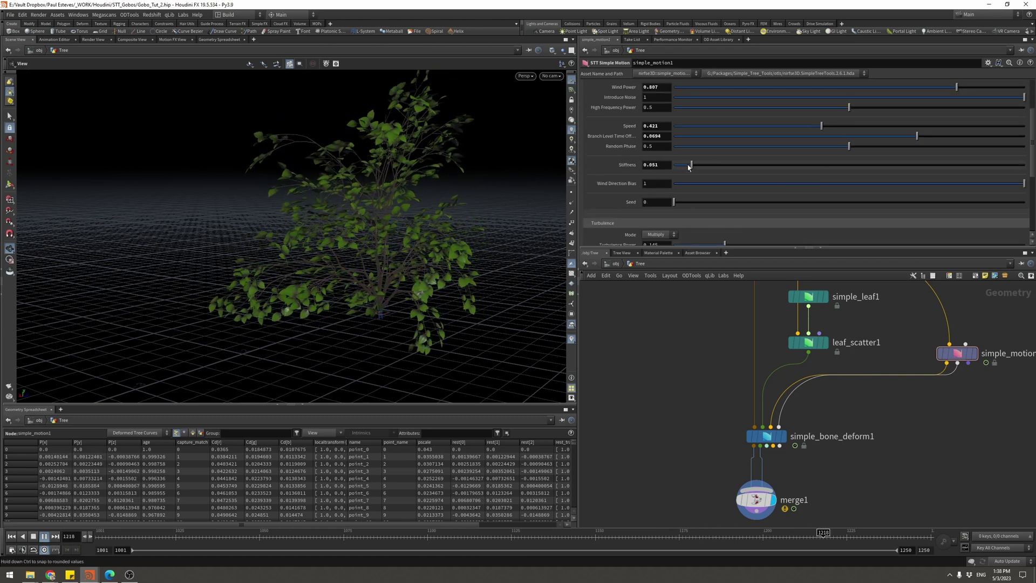
Set the simple motion's Turbulence Power to 0.748, turbulence Speed to 0.83 and Element Size to 0.73
{"action": "scroll", "coordinate": [664, 216], "scroll_direction": "down", "scroll_amount": 4}
{"action": "left_click_drag", "start_coordinate": [725, 119], "coordinate": [937, 118]}
{"action": "left_click", "coordinate": [937, 117]}
{"action": "left_click", "coordinate": [684, 131]}
{"action": "mouse_move", "coordinate": [706, 139]}
{"action": "left_mouse_down"}
{"action": "mouse_move", "coordinate": [737, 144]}
{"action": "mouse_move", "coordinate": [664, 143]}
{"action": "mouse_move", "coordinate": [699, 143]}
{"action": "mouse_move", "coordinate": [702, 130]}
{"action": "left_mouse_up"}
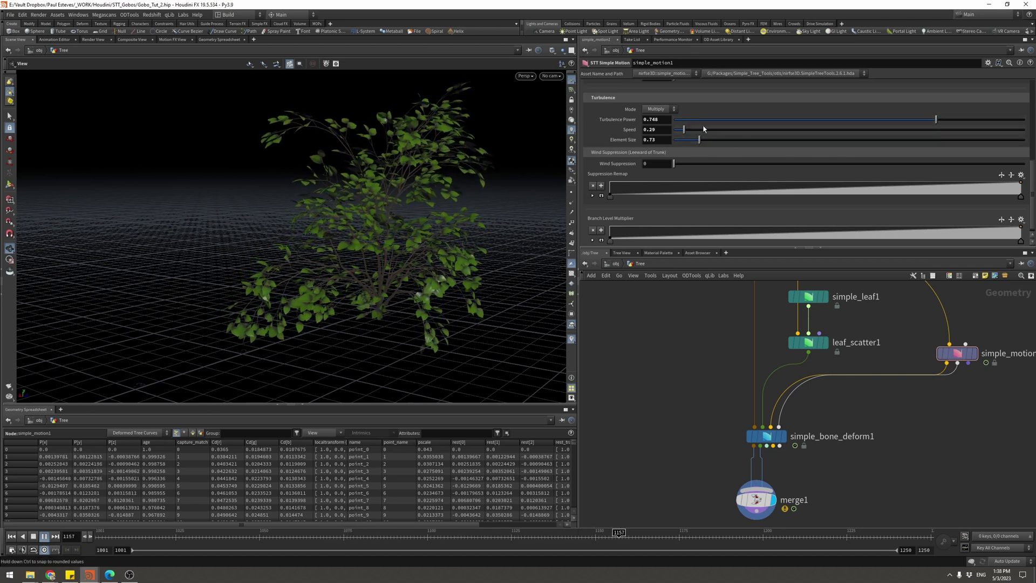
Create a camera from the current view with a 1920 by 1080 resolution and a focal length of 85
{"action": "left_click", "coordinate": [551, 77]}
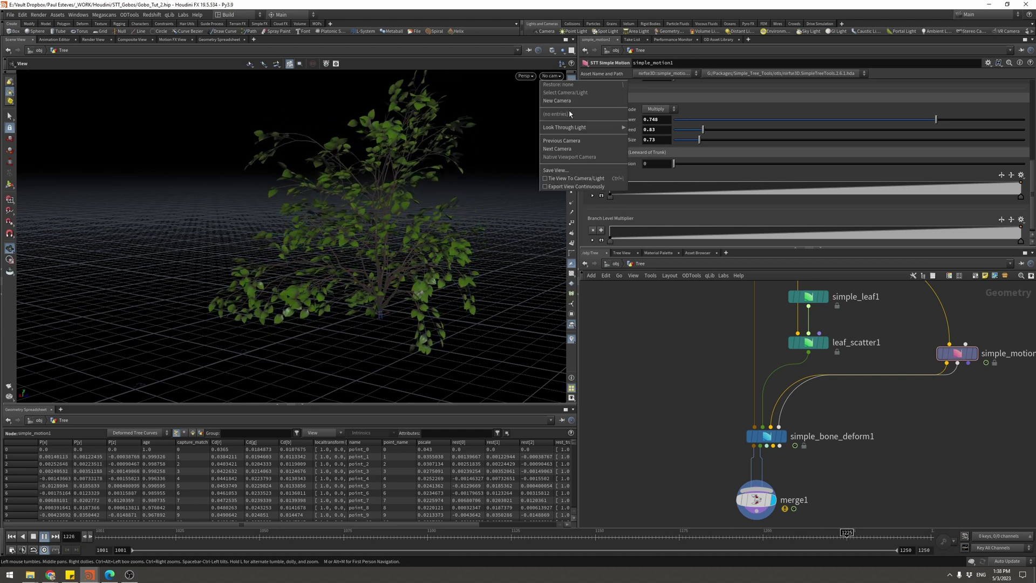
{"action": "left_click", "coordinate": [556, 101]}
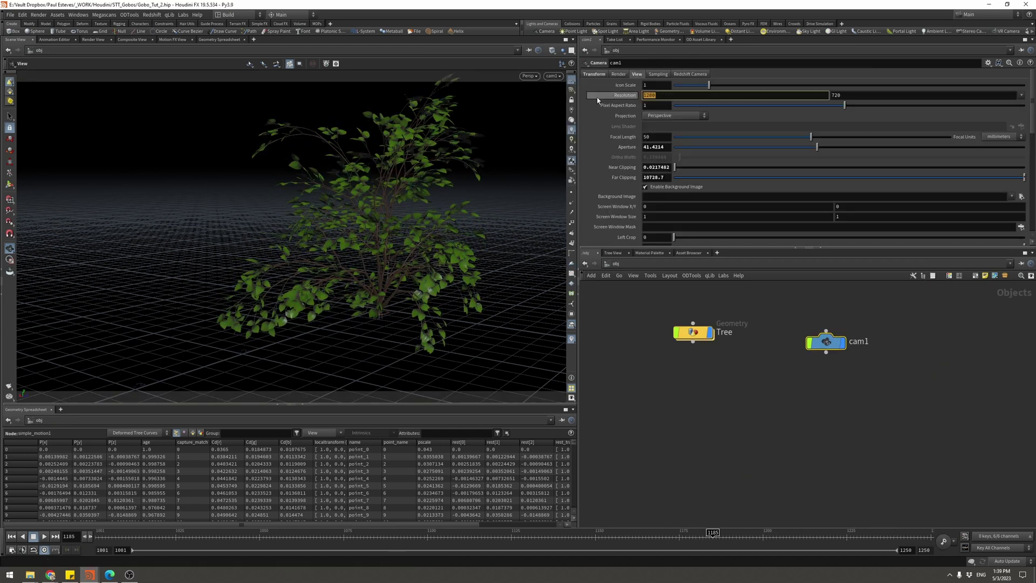
{"action": "type", "text": "1920"}
{"action": "key", "text": "Tab"}
{"action": "type", "text": "108"}
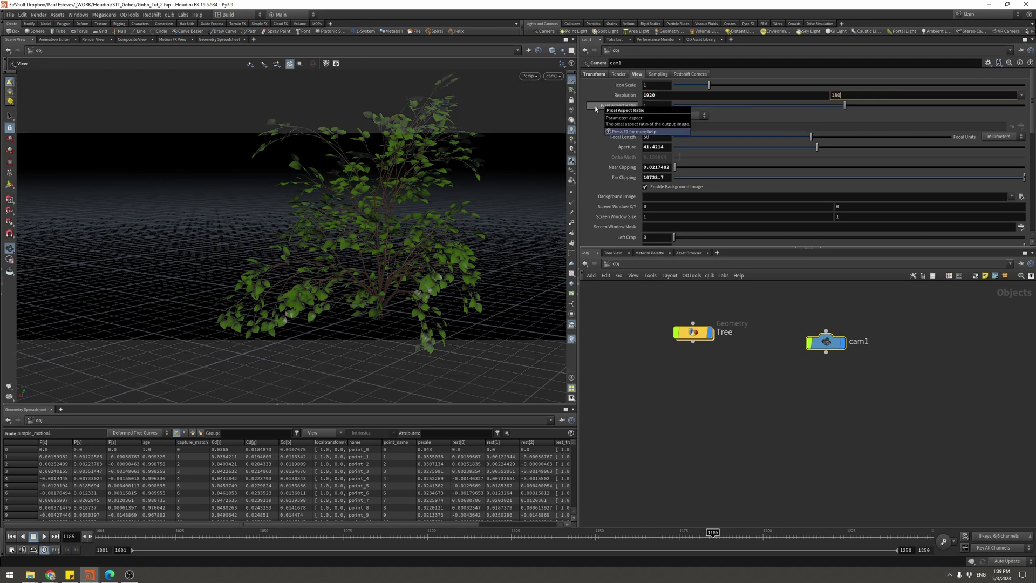
{"action": "type", "text": "0"}
{"action": "key", "text": "Return"}
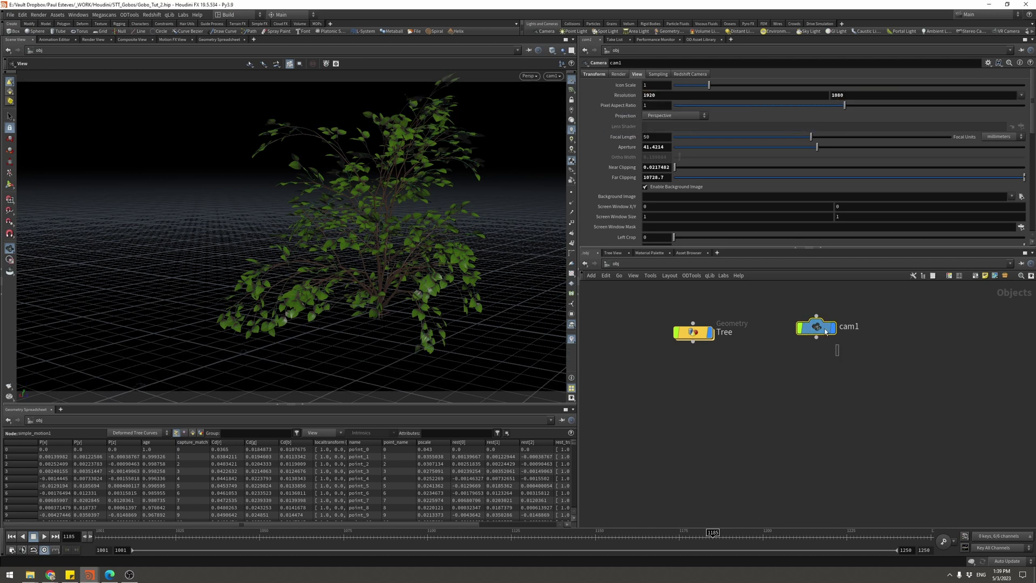
{"action": "type", "text": "85"}
{"action": "key", "text": "Return"}
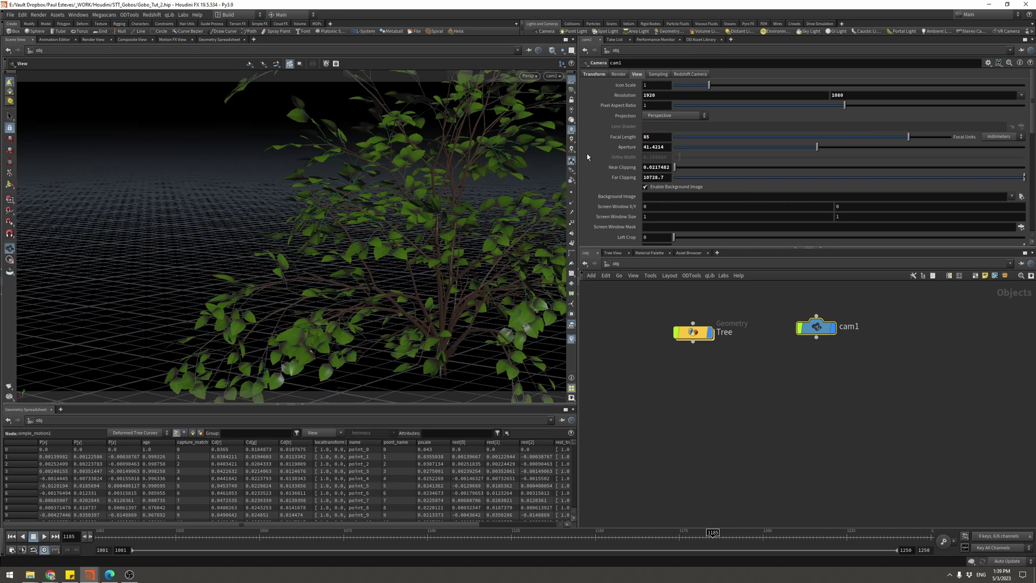
Lock the camera to the view, reframe it closer on the bush's upper branches, and hide the reference grid
{"action": "left_click", "coordinate": [571, 100]}
{"action": "left_click_drag", "start_coordinate": [444, 242], "coordinate": [271, 249]}
{"action": "right_click_drag", "start_coordinate": [272, 247], "coordinate": [324, 227]}
{"action": "left_click_drag", "start_coordinate": [323, 226], "coordinate": [414, 187]}
{"action": "right_click_drag", "start_coordinate": [414, 187], "coordinate": [389, 243]}
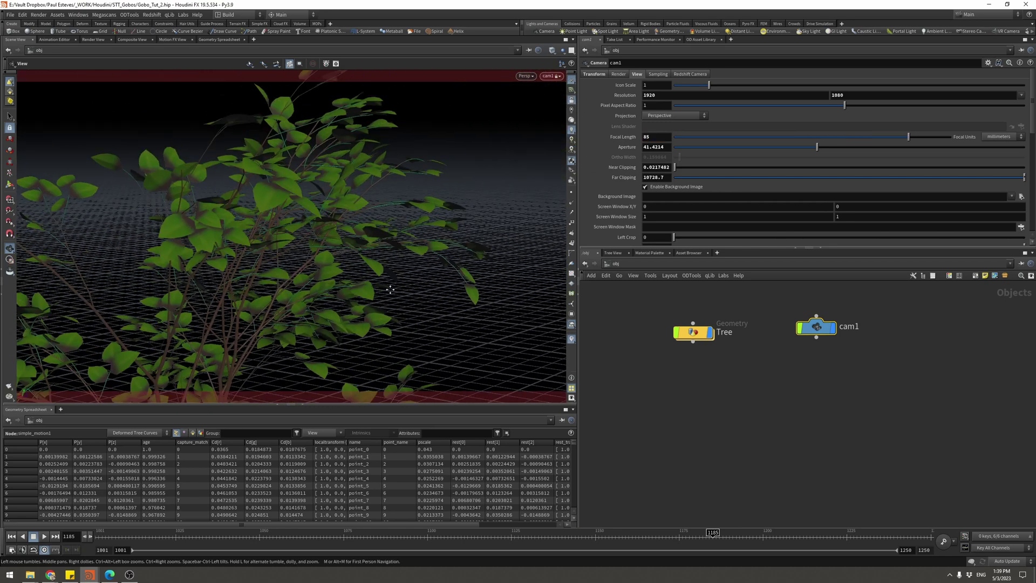
{"action": "middle_click_drag", "start_coordinate": [389, 243], "coordinate": [364, 265]}
{"action": "left_click_drag", "start_coordinate": [364, 264], "coordinate": [342, 281]}
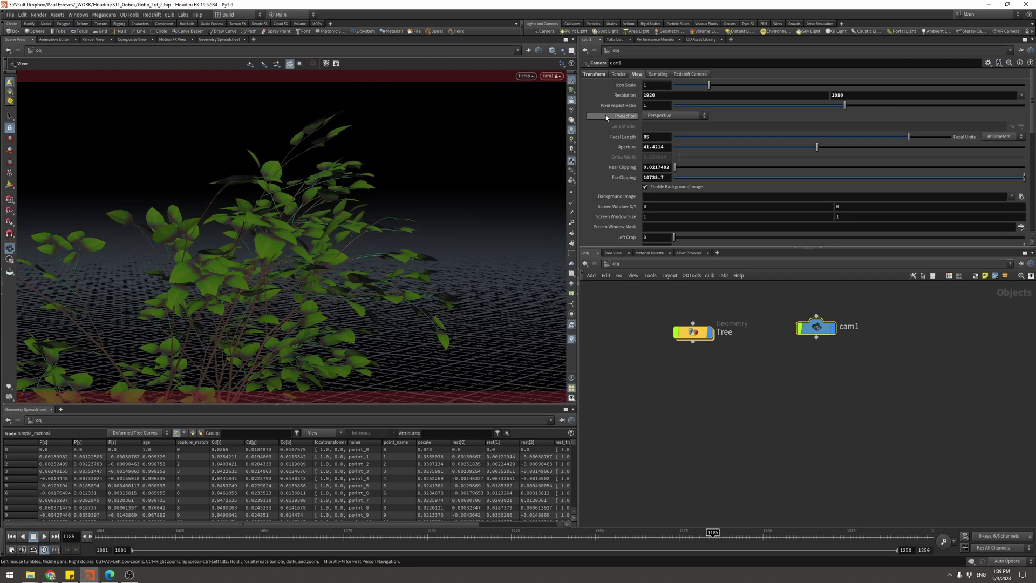
{"action": "left_click", "coordinate": [572, 79]}
Add a Color node below the merge inside the Tree network, leaving its color white, and display it
{"action": "left_click", "coordinate": [675, 410]}
{"action": "double_click", "coordinate": [696, 333]}
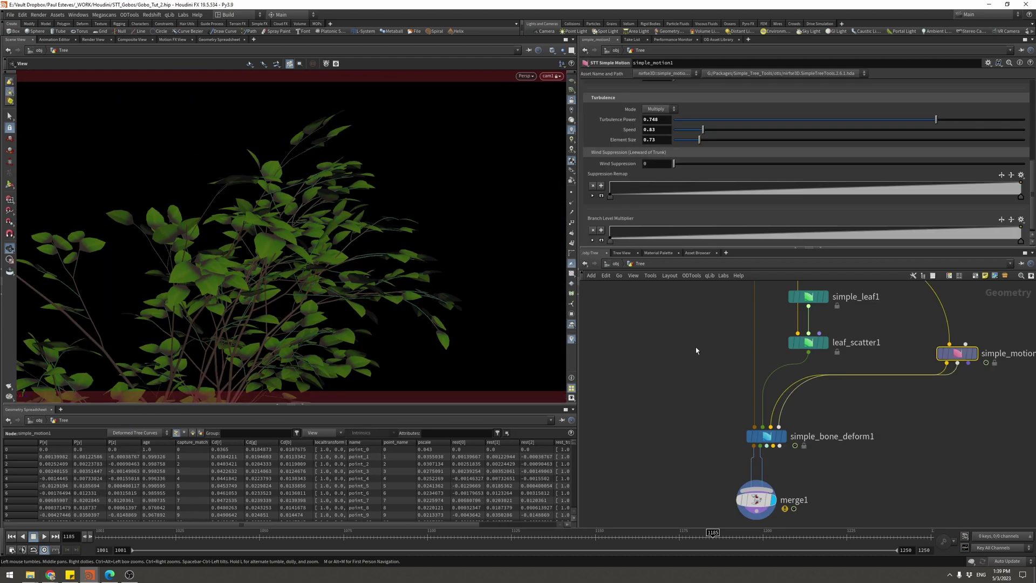
{"action": "key", "text": "Tab"}
{"action": "type", "text": "col"}
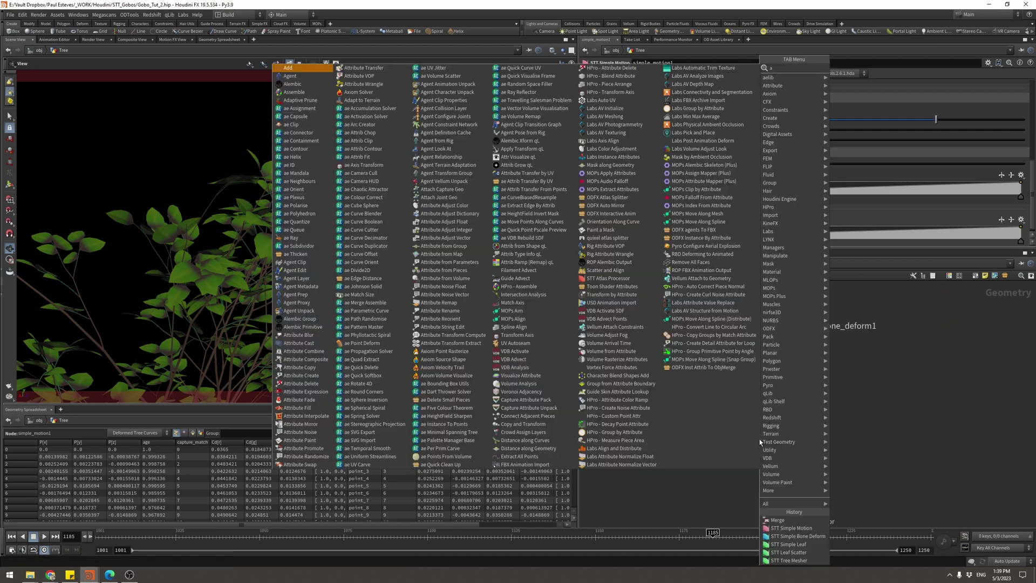
{"action": "key", "text": "Return"}
{"action": "left_click", "coordinate": [760, 439]}
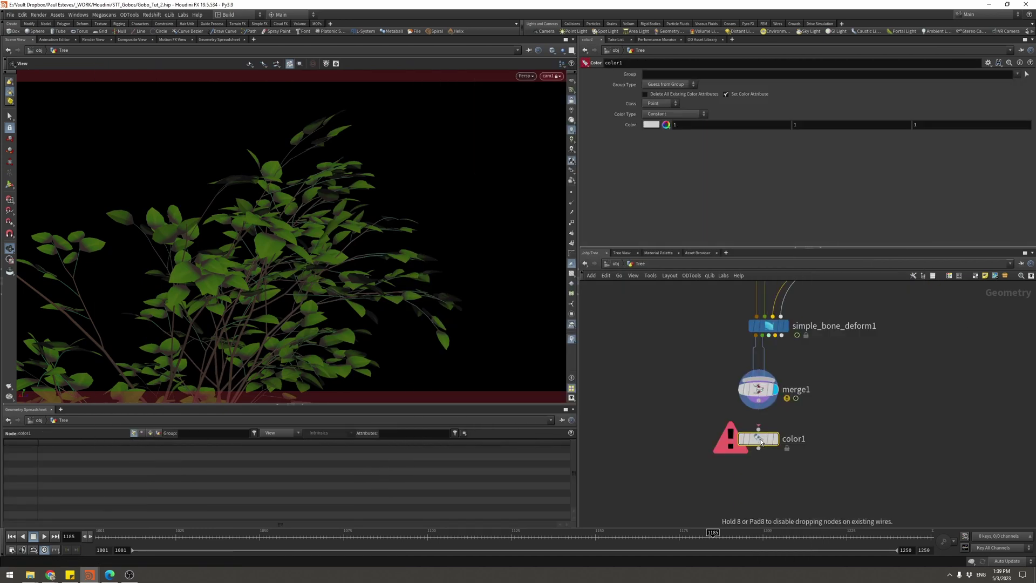
{"action": "left_click", "coordinate": [775, 439]}
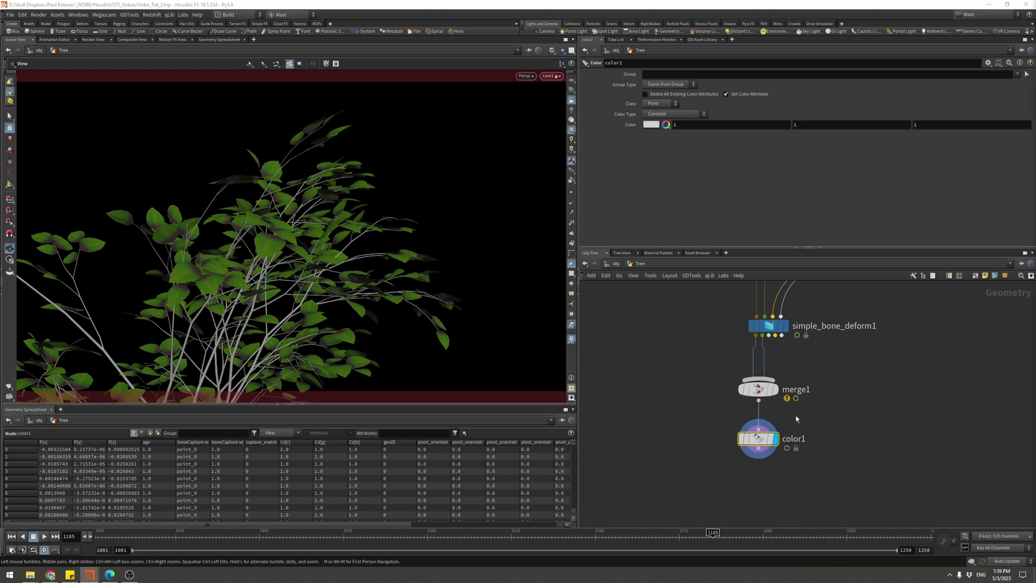
Move the simple leaf node aside, display the single leaf, and open its color settings
{"action": "middle_click_drag", "start_coordinate": [840, 363], "coordinate": [794, 479]}
{"action": "middle_click_drag", "start_coordinate": [840, 324], "coordinate": [853, 388]}
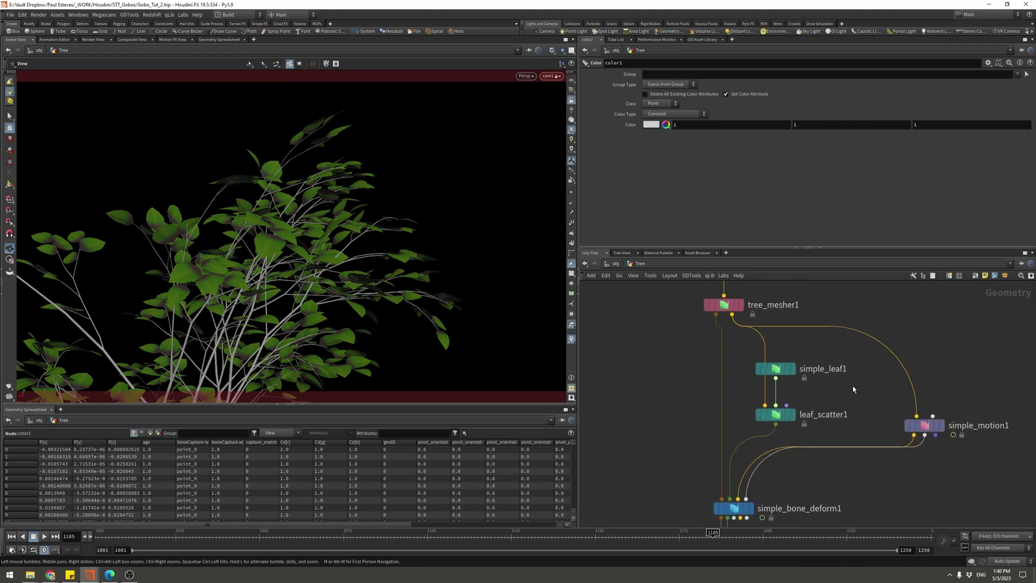
{"action": "left_click_drag", "start_coordinate": [791, 370], "coordinate": [817, 371]}
{"action": "left_click", "coordinate": [824, 370]}
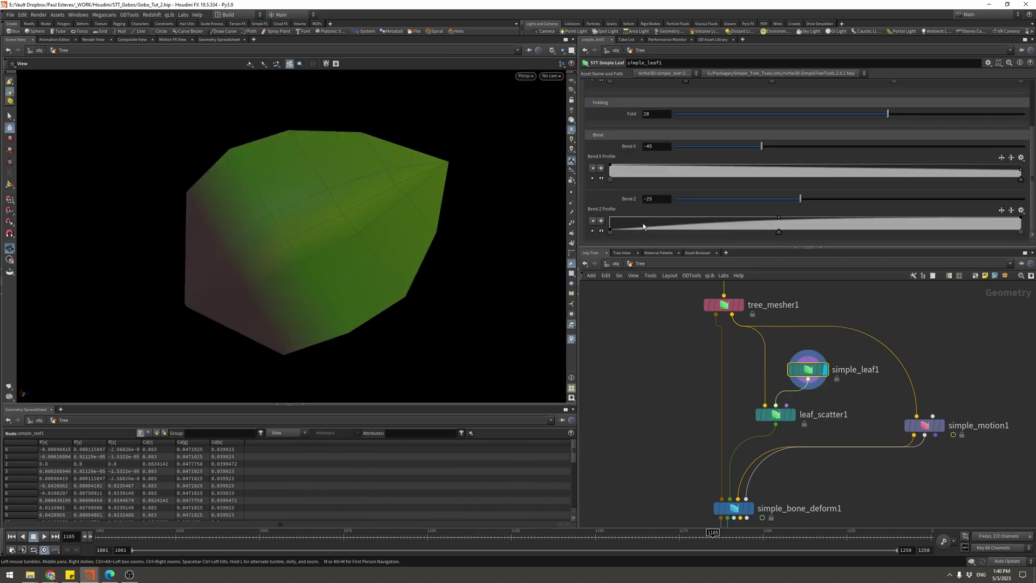
{"action": "scroll", "coordinate": [620, 143], "scroll_direction": "up", "scroll_amount": 3}
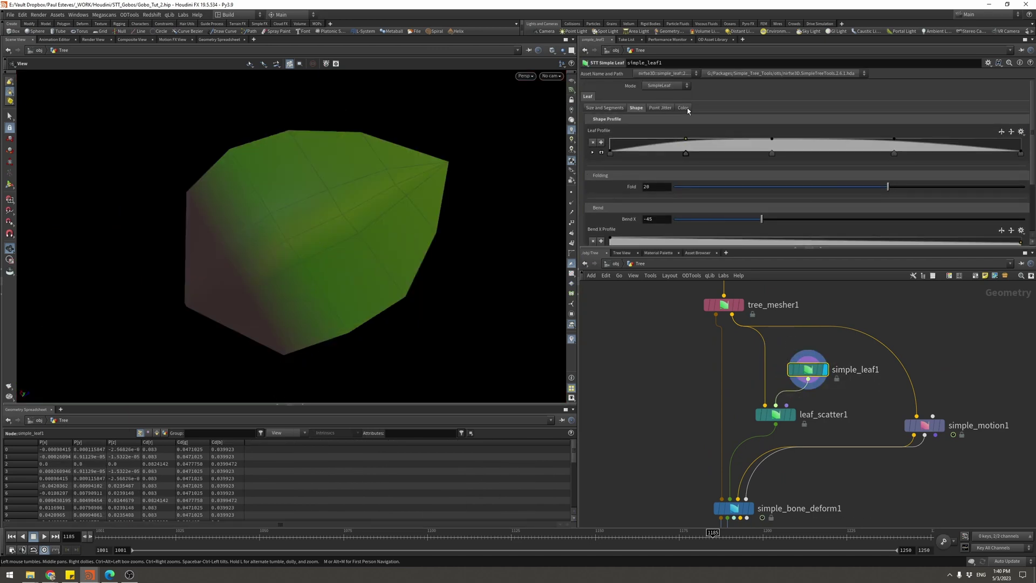
{"action": "left_click", "coordinate": [687, 109]}
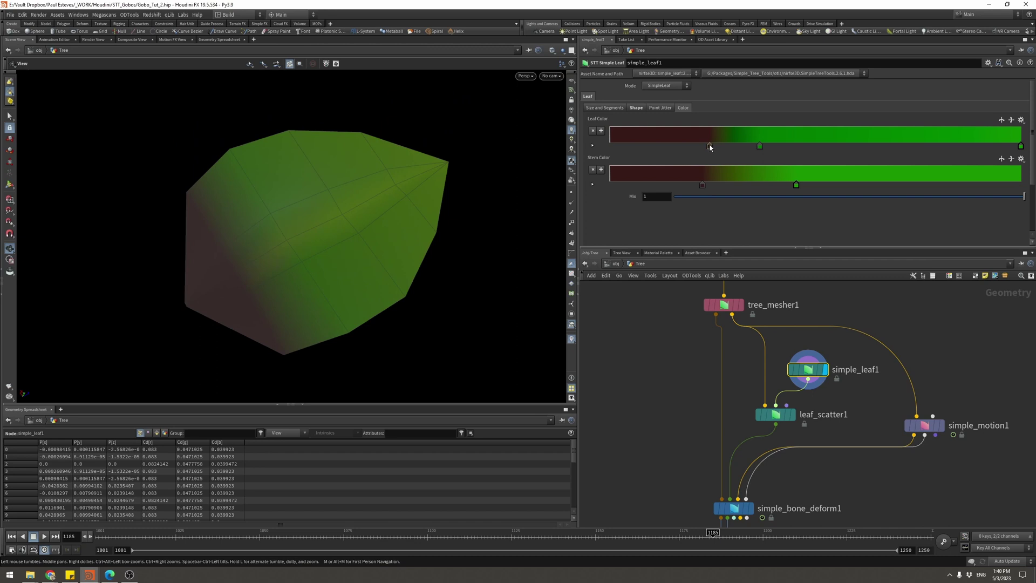
Make the leaf's Stem Color and Leaf Color ramps solid white, reducing each to a single point
{"action": "left_click", "coordinate": [704, 184]}
{"action": "key", "text": "Delete"}
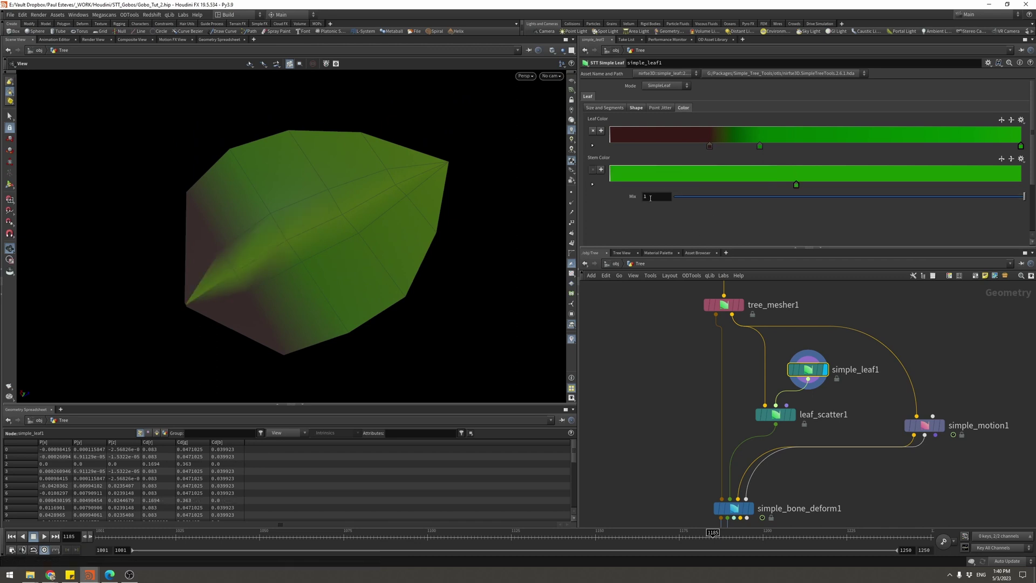
{"action": "left_click", "coordinate": [592, 185]}
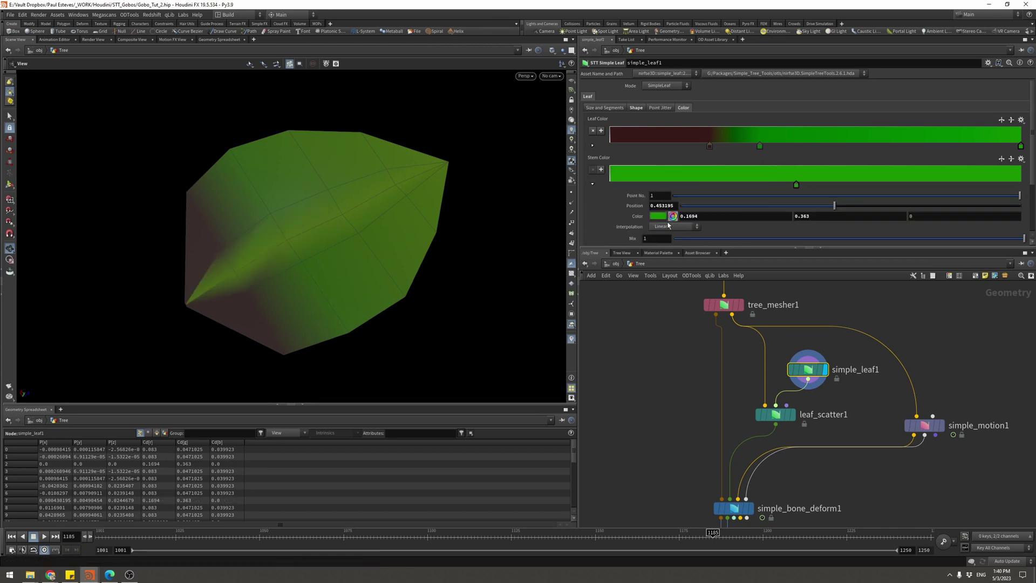
{"action": "left_click", "coordinate": [669, 216]}
{"action": "left_click", "coordinate": [772, 200]}
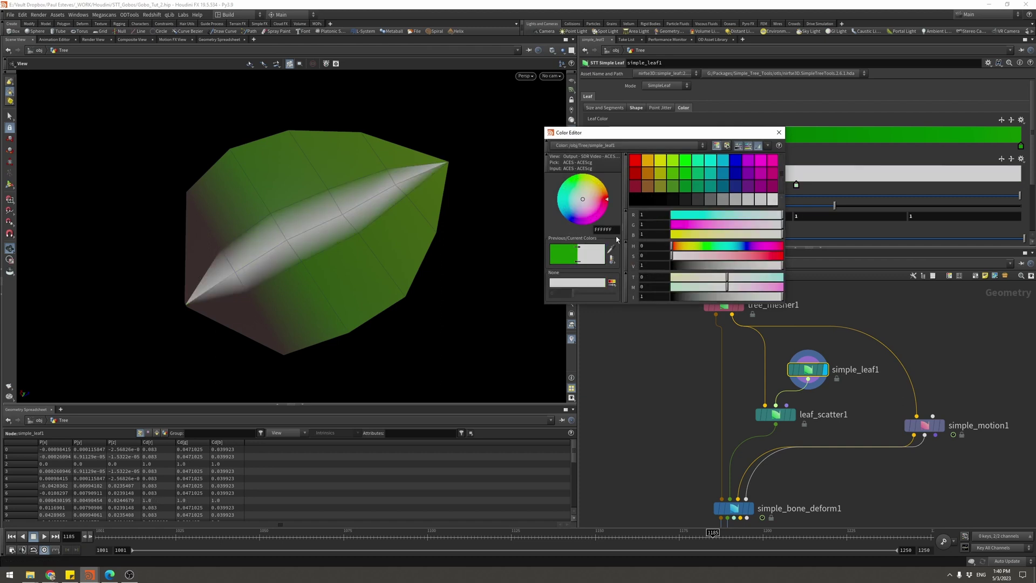
{"action": "left_click", "coordinate": [778, 132]}
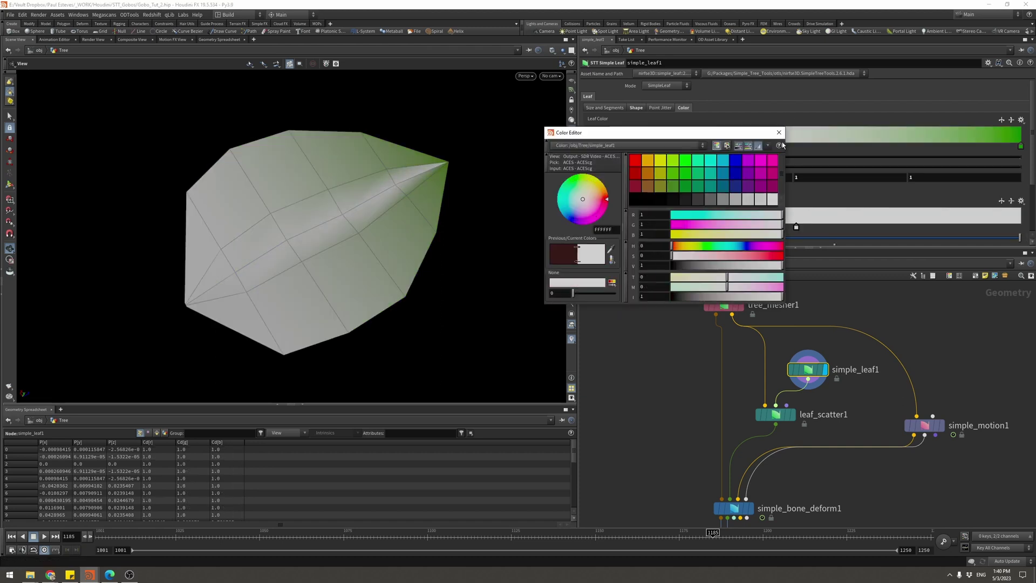
{"action": "left_click", "coordinate": [779, 132]}
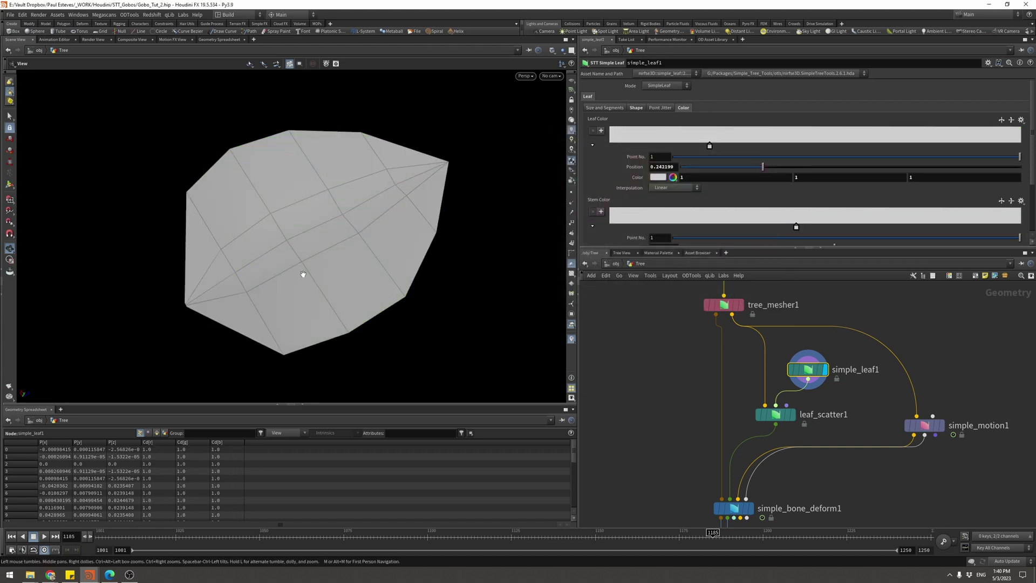
Display the Color node's output through cam1 with the viewport lighting disabled
{"action": "middle_click_drag", "start_coordinate": [857, 475], "coordinate": [877, 278]}
{"action": "left_click", "coordinate": [746, 424]}
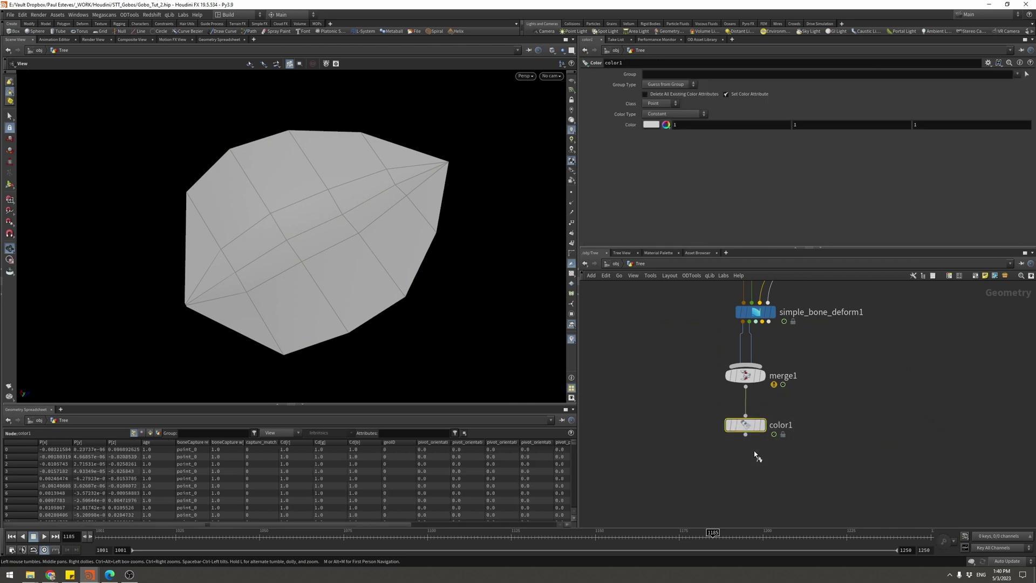
{"action": "left_click", "coordinate": [762, 425]}
{"action": "key", "text": "f"}
{"action": "left_click_drag", "start_coordinate": [389, 204], "coordinate": [407, 148]}
{"action": "left_click", "coordinate": [552, 76]}
{"action": "left_click", "coordinate": [581, 114]}
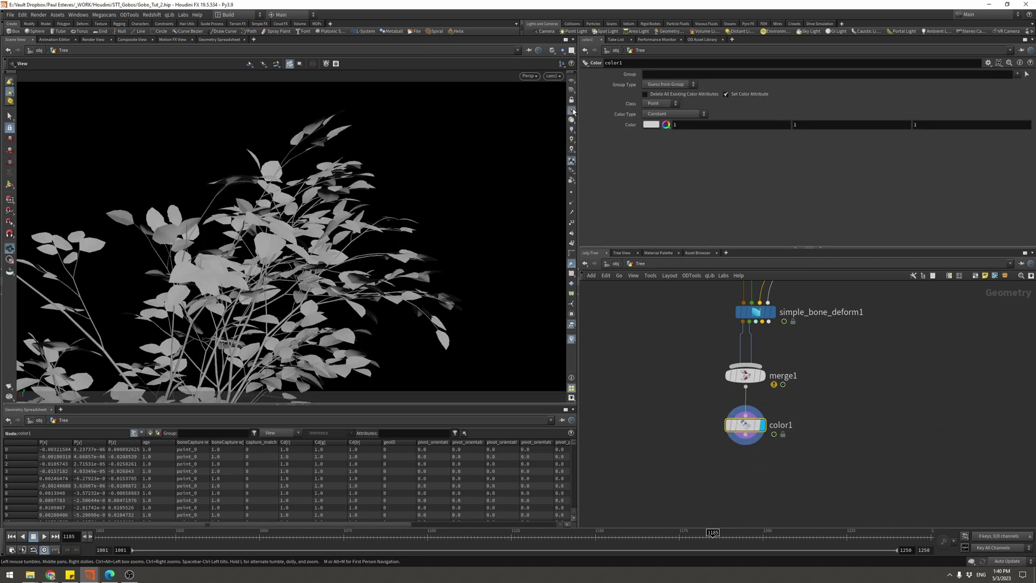
{"action": "left_click", "coordinate": [572, 110]}
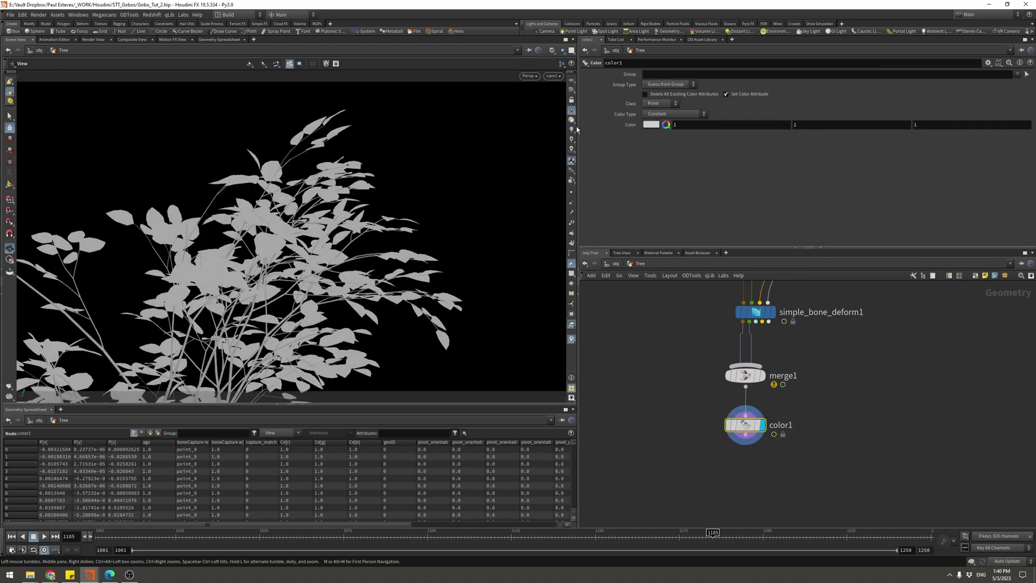
Add an Attribute Adjust Color node below the Color node and display it
{"action": "key", "text": "Tab"}
{"action": "type", "text": "col"}
{"action": "key", "text": "BackSpace"}
{"action": "key", "text": "BackSpace"}
{"action": "key", "text": "BackSpace"}
{"action": "type", "text": "att a"}
{"action": "key", "text": "Return"}
{"action": "left_click", "coordinate": [750, 468]}
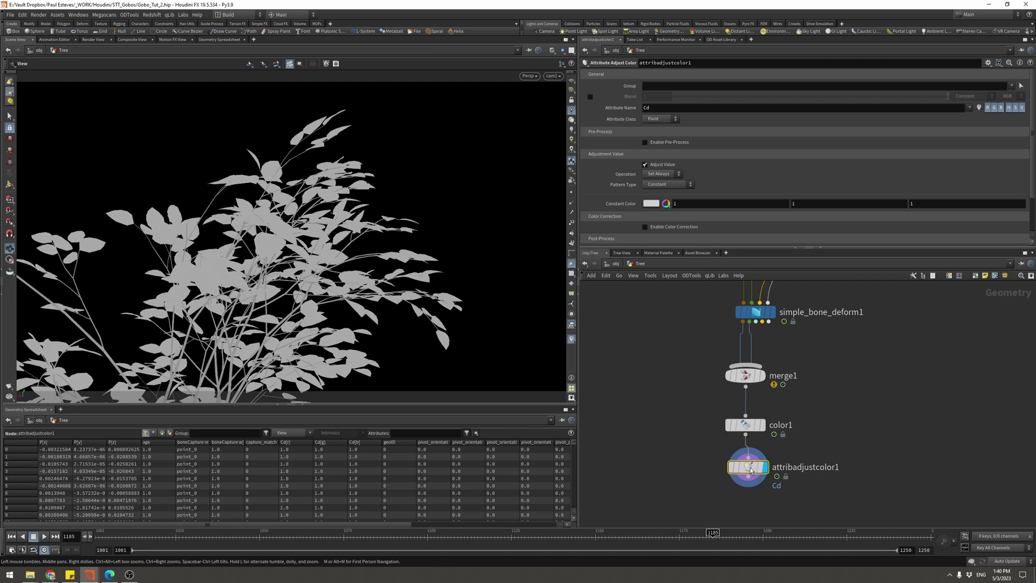
Set the attribute adjustment's Constant Color to 10, 10, 10 and compare it with the Color node's output
{"action": "left_click", "coordinate": [695, 205]}
{"action": "type", "text": "0"}
{"action": "key", "text": "Tab"}
{"action": "type", "text": "10"}
{"action": "key", "text": "Tab"}
{"action": "type", "text": "10"}
{"action": "key", "text": "Return"}
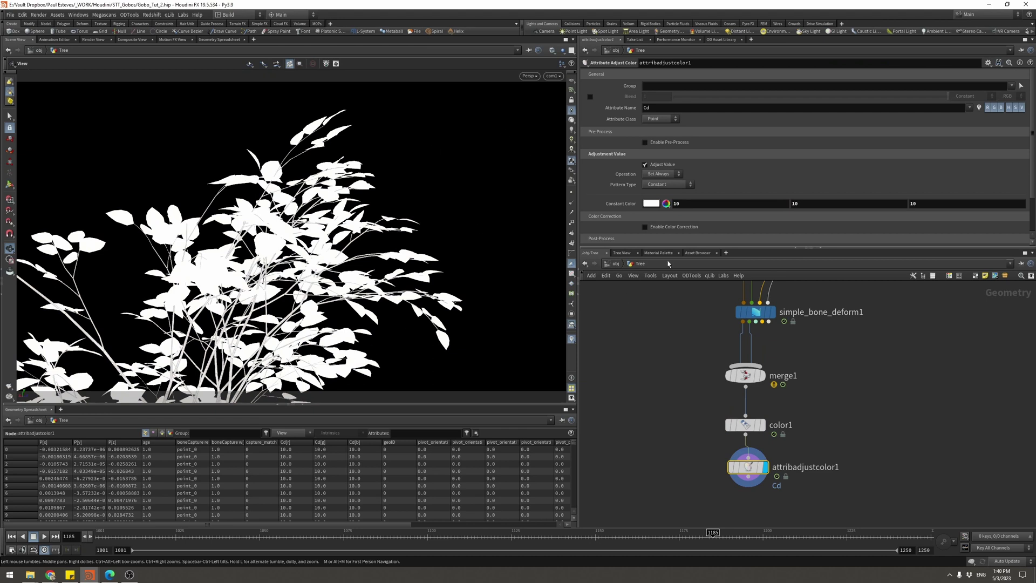
{"action": "key", "text": "Up"}
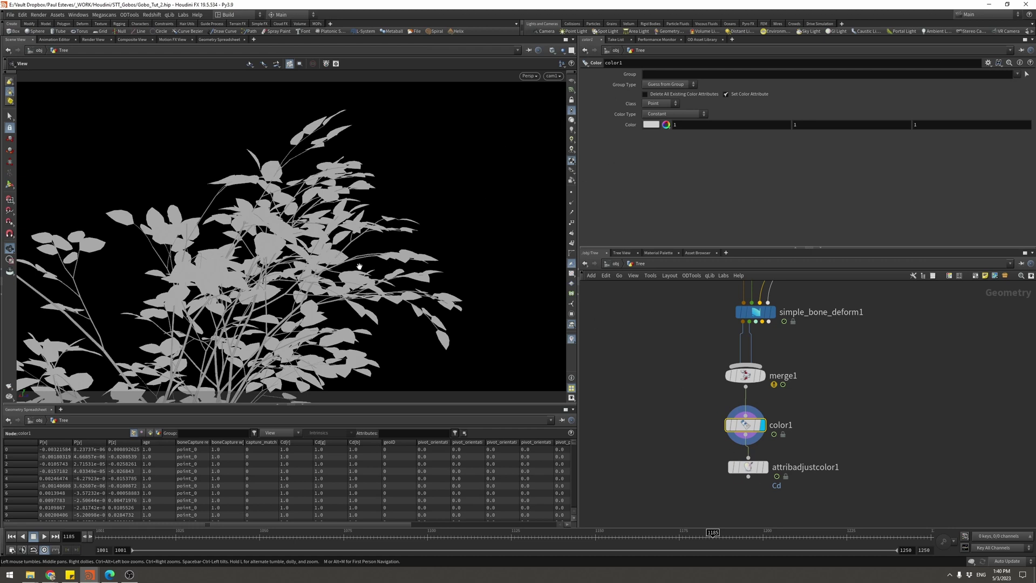
{"action": "key", "text": "Down"}
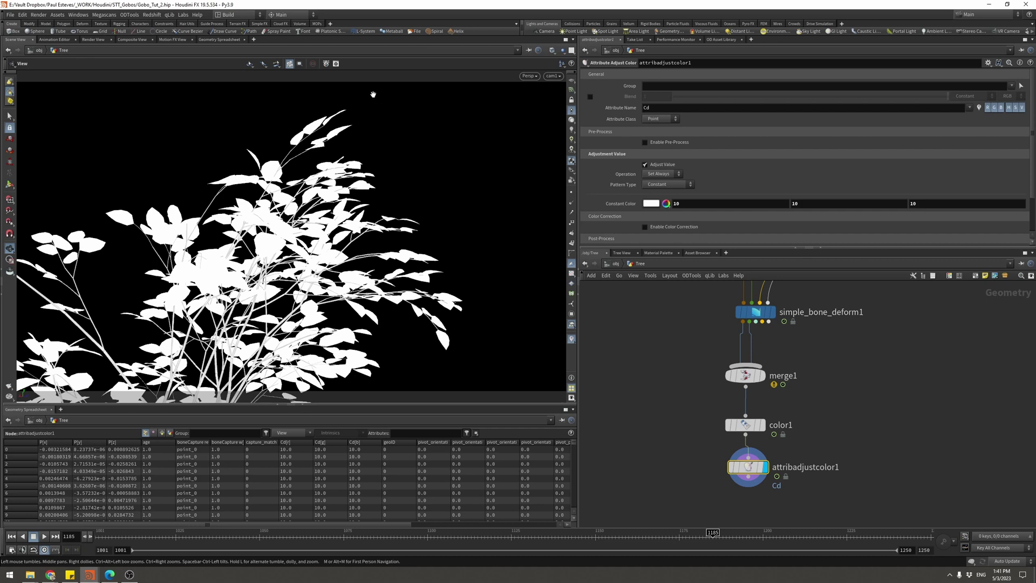
Set the simple motion's main wind Speed to 0.234 and Wind Power to 0.524, and play the animation to check it
{"action": "left_click_drag", "start_coordinate": [138, 537], "coordinate": [397, 542]}
{"action": "middle_click_drag", "start_coordinate": [712, 332], "coordinate": [706, 417]}
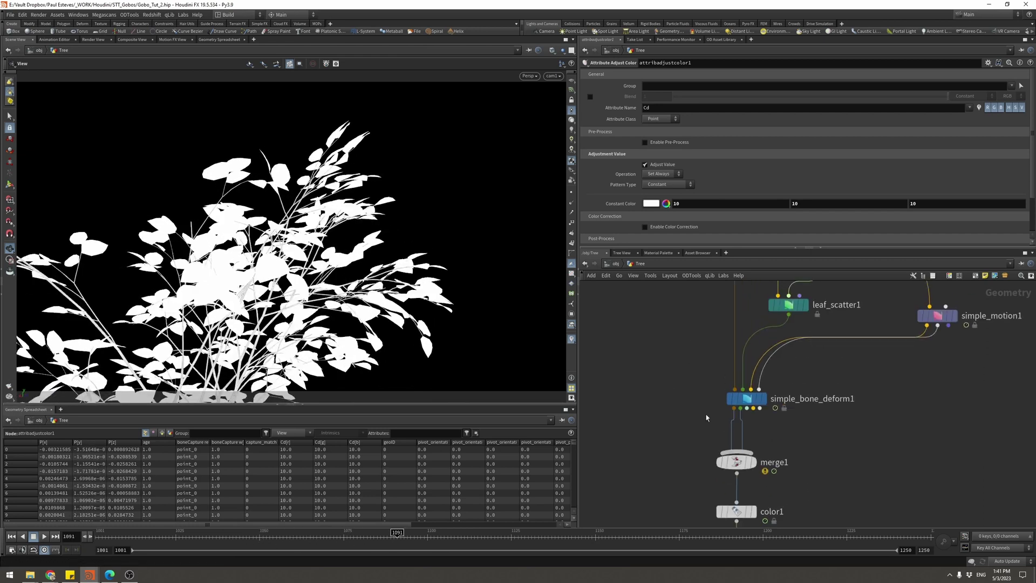
{"action": "middle_click_drag", "start_coordinate": [992, 347], "coordinate": [962, 379]}
{"action": "left_click", "coordinate": [912, 348]}
{"action": "scroll", "coordinate": [667, 175], "scroll_direction": "up", "scroll_amount": 6}
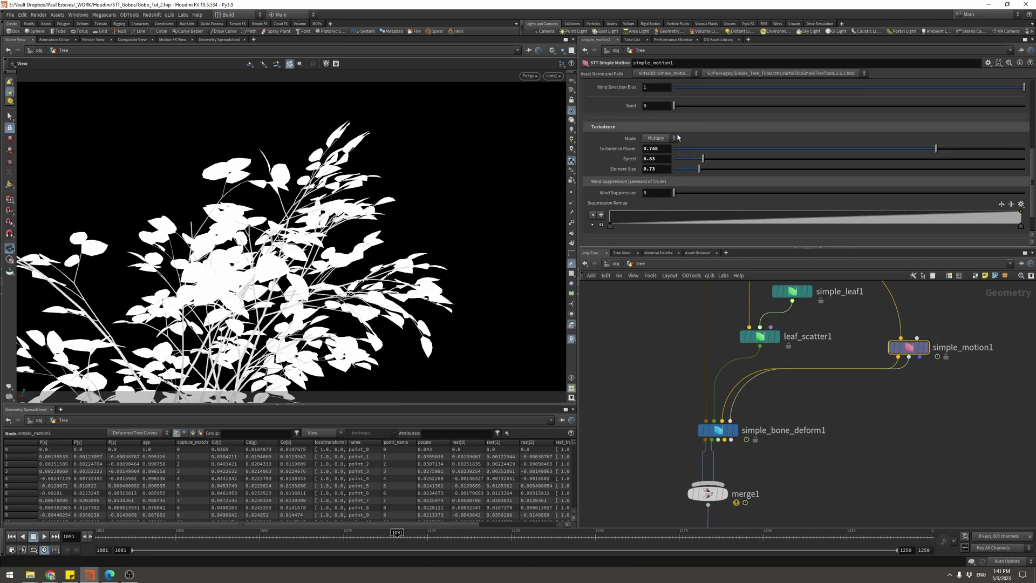
{"action": "left_click_drag", "start_coordinate": [821, 173], "coordinate": [755, 173]}
{"action": "left_click_drag", "start_coordinate": [119, 538], "coordinate": [403, 538]}
{"action": "left_click_drag", "start_coordinate": [969, 135], "coordinate": [870, 136]}
{"action": "left_click", "coordinate": [44, 536]}
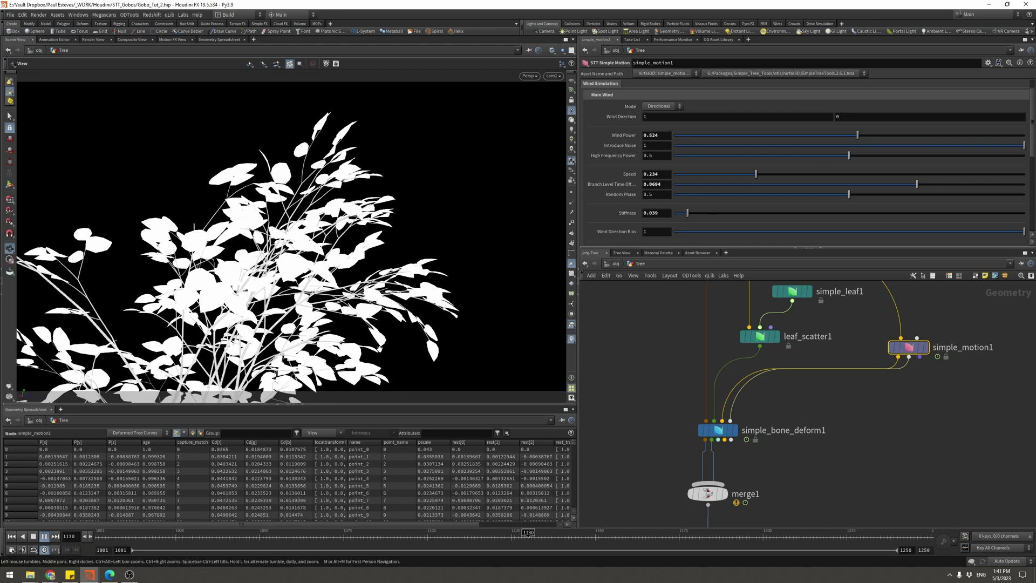
Rewind the animation and render a viewport flipbook ending at frame 1150 with High-Quality anti-aliasing
{"action": "left_click", "coordinate": [12, 537]}
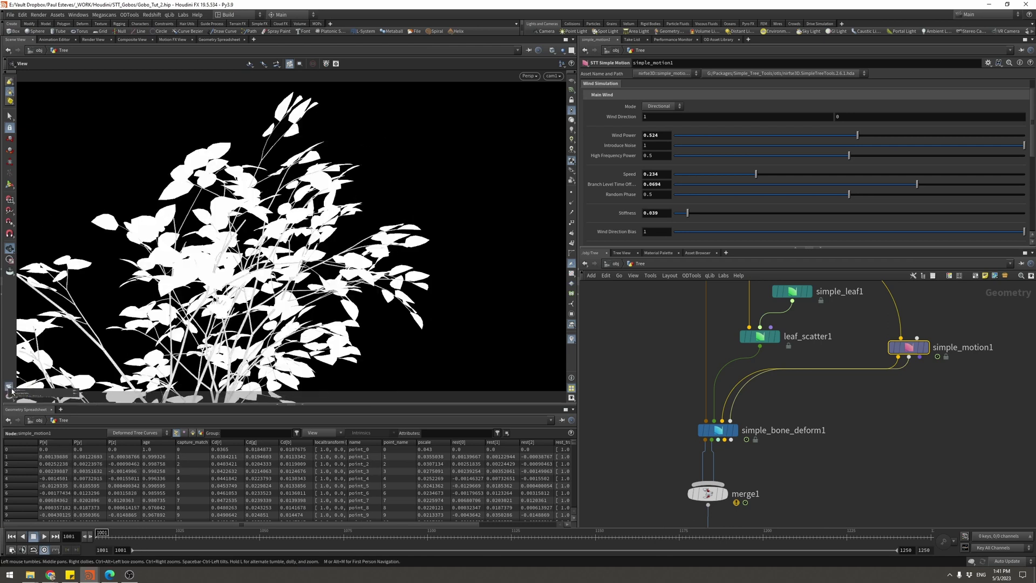
{"action": "left_click", "coordinate": [22, 389]}
{"action": "left_click", "coordinate": [410, 282]}
{"action": "left_click", "coordinate": [414, 322]}
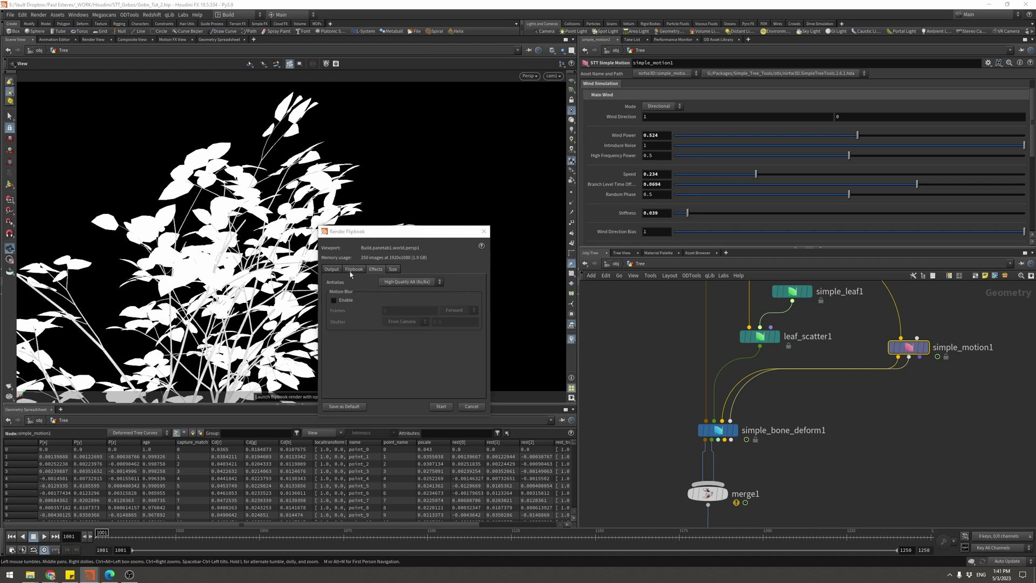
{"action": "left_click", "coordinate": [331, 269]}
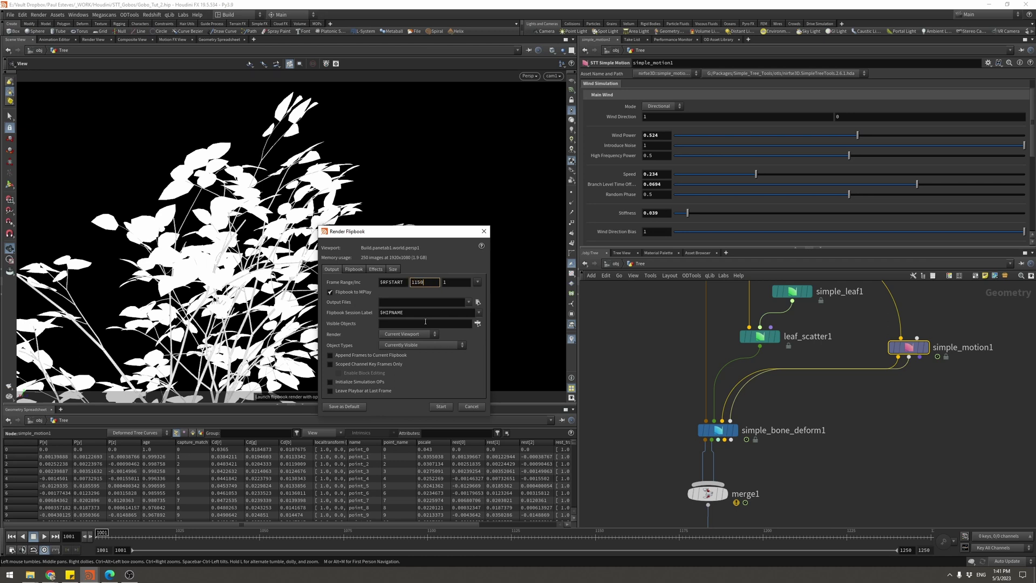
{"action": "left_click", "coordinate": [441, 407]}
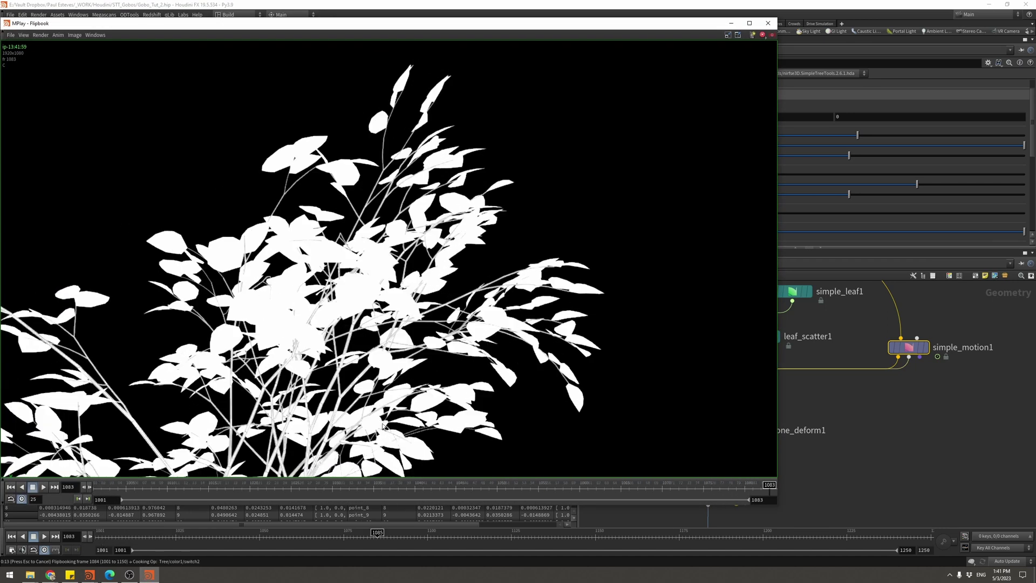
Cancel the running flipbook, toggle the viewport's wire-over-shaded display, and render the flipbook again
{"action": "left_click", "coordinate": [900, 457]}
{"action": "key", "text": "Escape"}
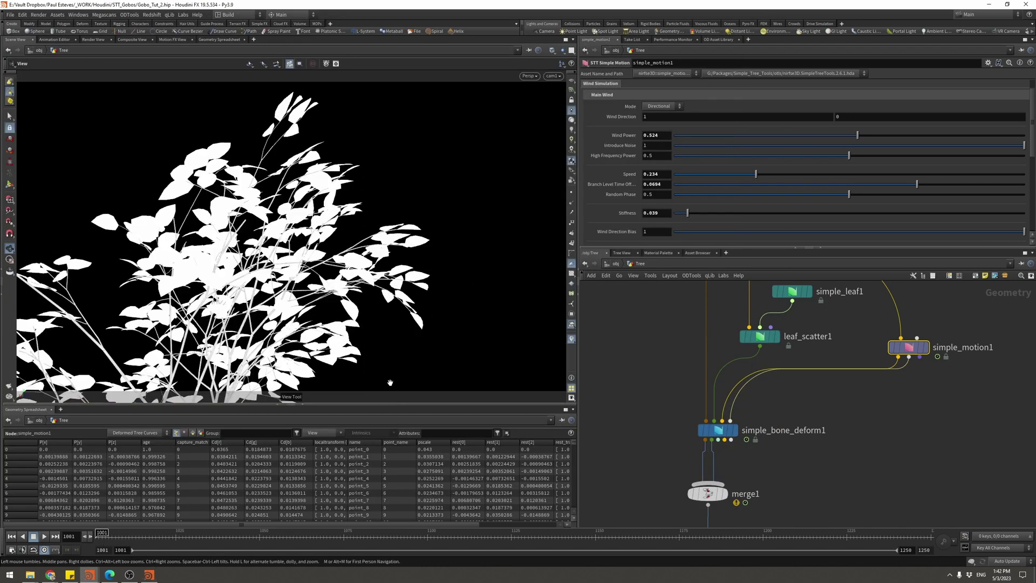
{"action": "key", "text": "shift+w"}
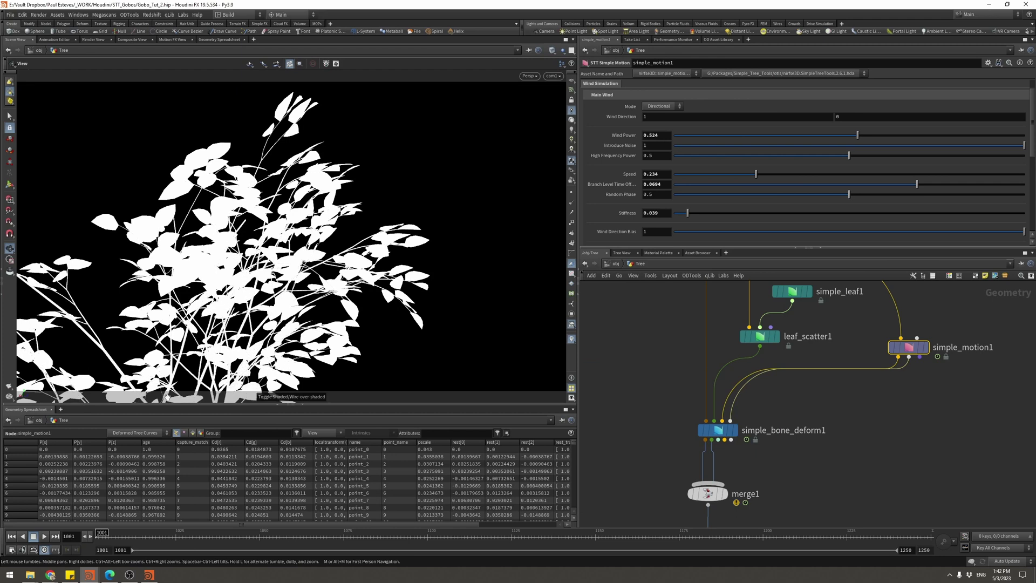
{"action": "left_click", "coordinate": [9, 390]}
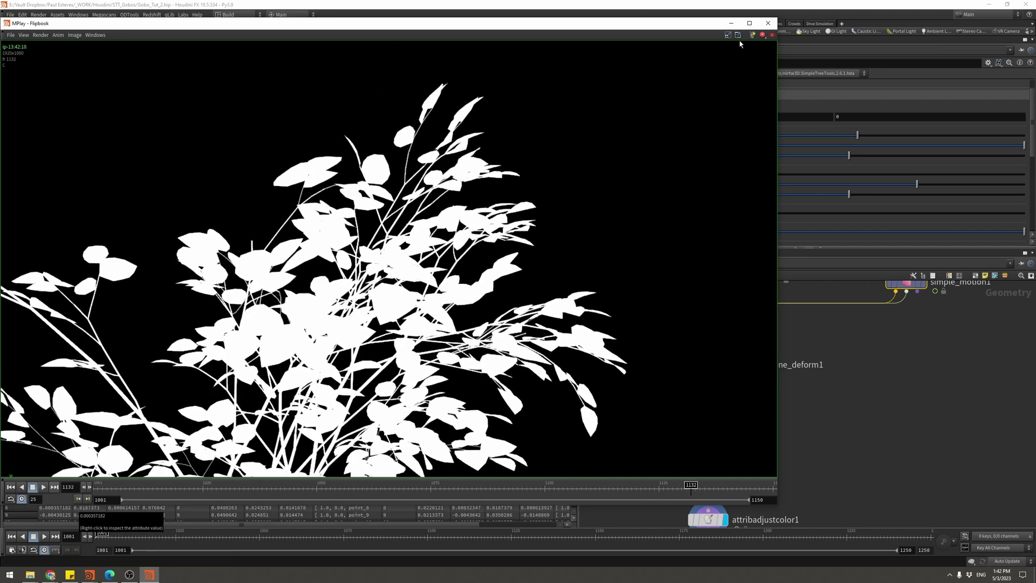
{"action": "left_click_drag", "start_coordinate": [539, 23], "coordinate": [615, 22]}
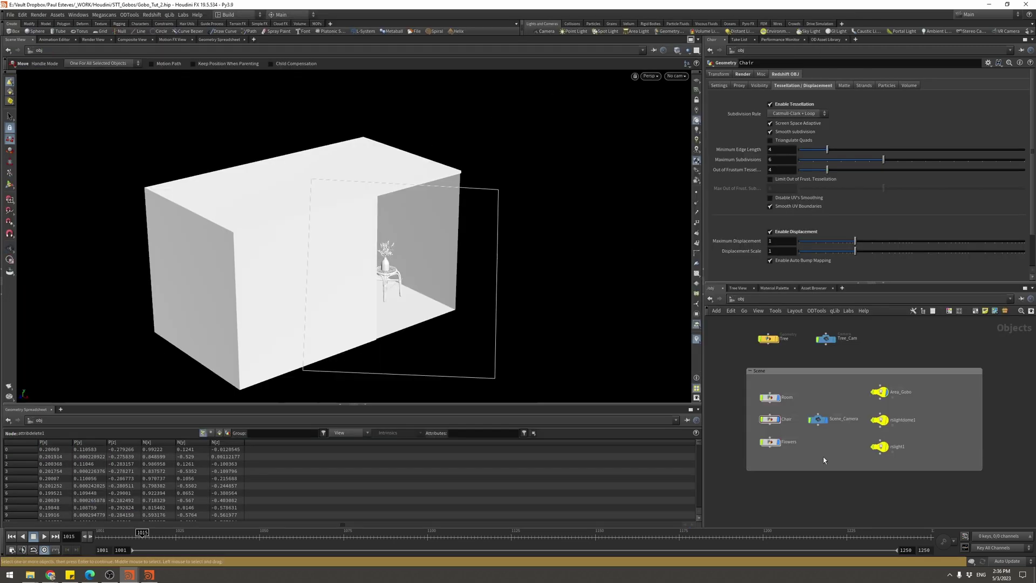
Examine the Room, Chair and Flowers objects in the interior scene from several angles
{"action": "left_click_drag", "start_coordinate": [446, 240], "coordinate": [412, 238], "text": "alt"}
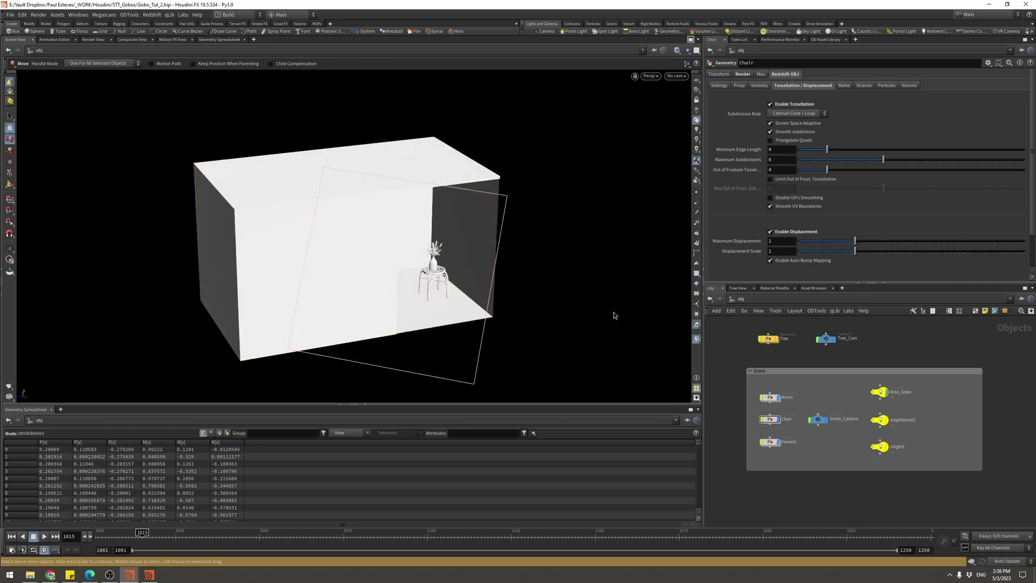
{"action": "left_click_drag", "start_coordinate": [772, 429], "coordinate": [770, 449]}
{"action": "key", "text": "r"}
{"action": "left_click_drag", "start_coordinate": [562, 331], "coordinate": [534, 313], "text": "alt"}
{"action": "key", "text": "shift+w"}
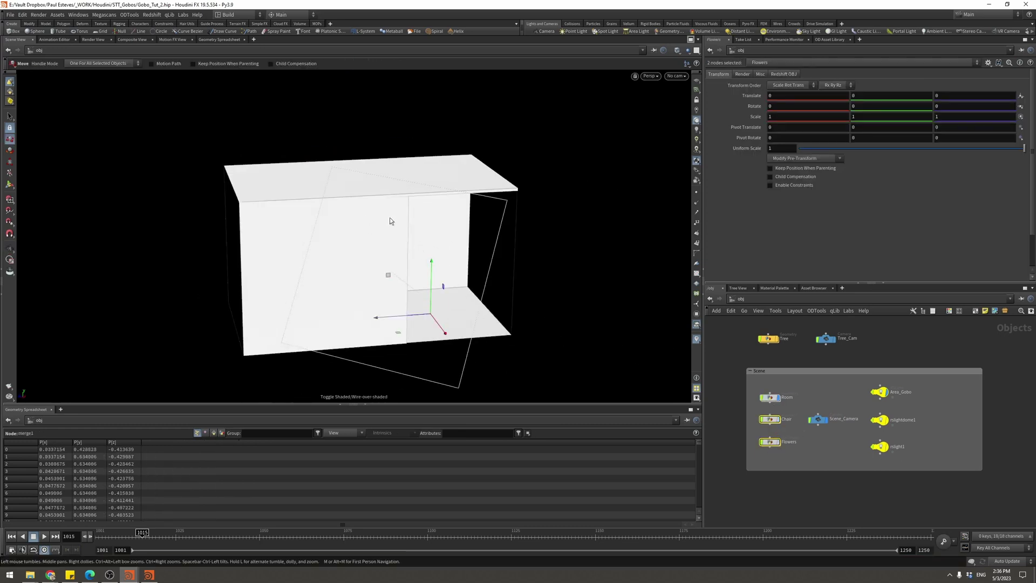
{"action": "left_click", "coordinate": [770, 419]}
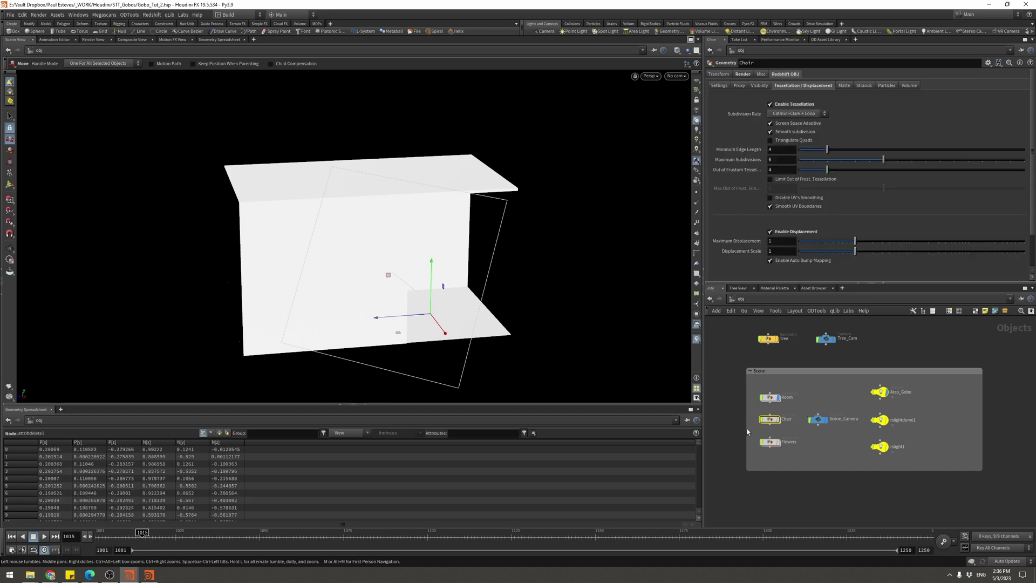
{"action": "key", "text": "Escape"}
{"action": "scroll", "coordinate": [472, 265], "scroll_direction": "up", "scroll_amount": 3}
{"action": "key", "text": "t"}
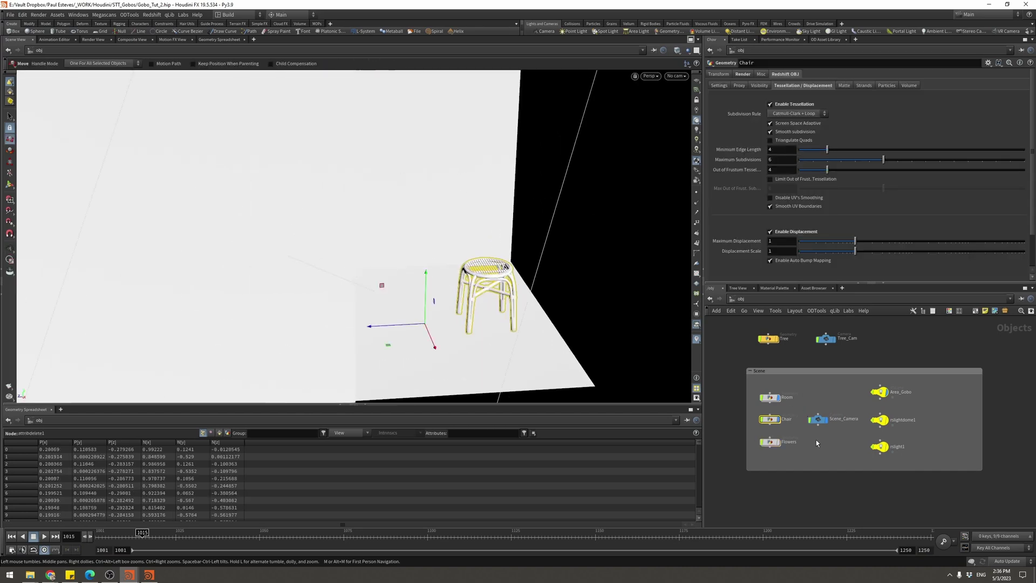
{"action": "left_click", "coordinate": [774, 446]}
{"action": "left_click_drag", "start_coordinate": [442, 276], "coordinate": [476, 266], "text": "alt"}
Look through Scene_Camera and review the settings of the dome light and rslight1
{"action": "left_click", "coordinate": [671, 76]}
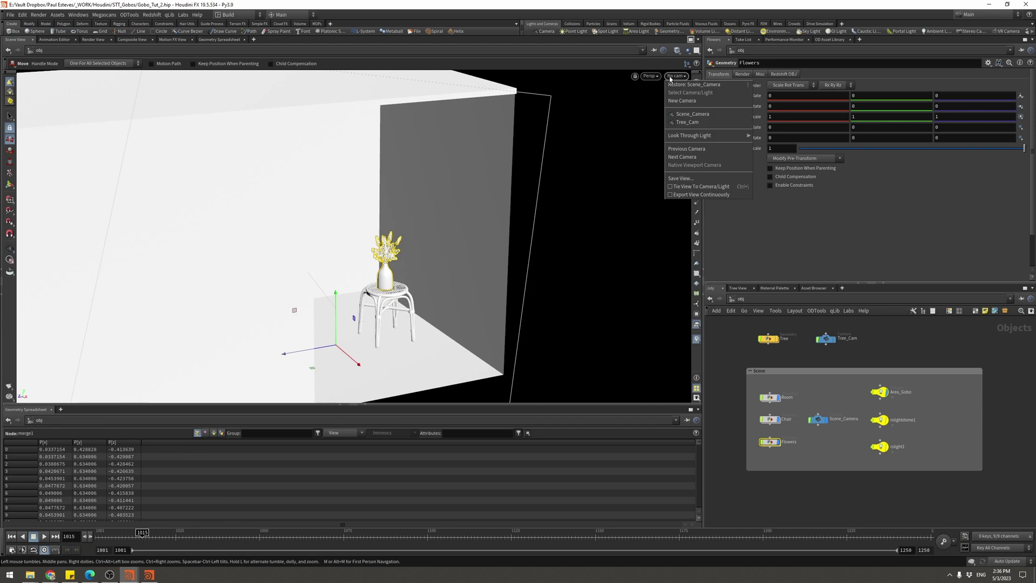
{"action": "left_click", "coordinate": [693, 114]}
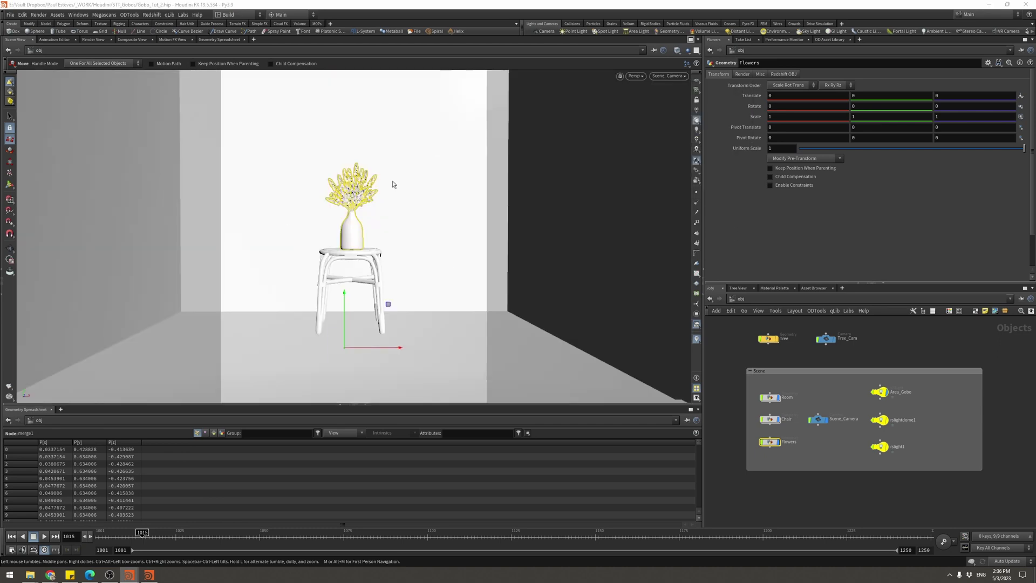
{"action": "left_click", "coordinate": [842, 467]}
{"action": "left_click", "coordinate": [884, 418]}
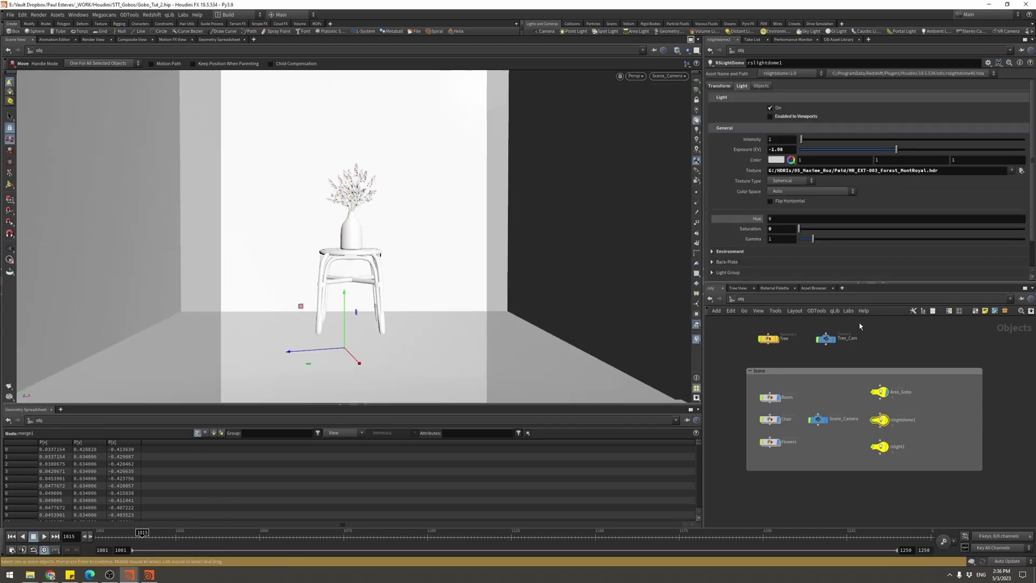
{"action": "left_click", "coordinate": [880, 447]}
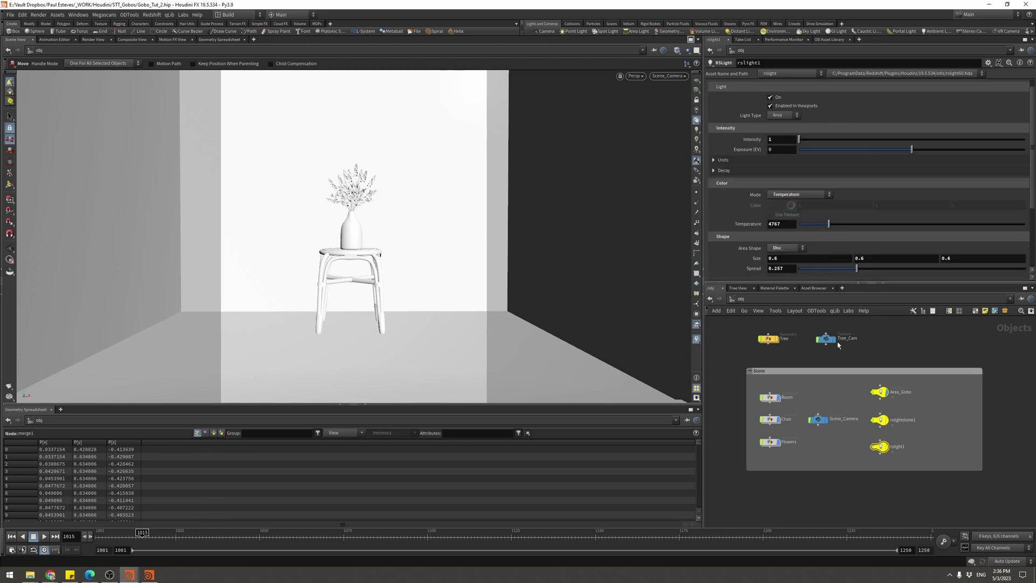
{"action": "middle_click_drag", "start_coordinate": [821, 459], "coordinate": [818, 461]}
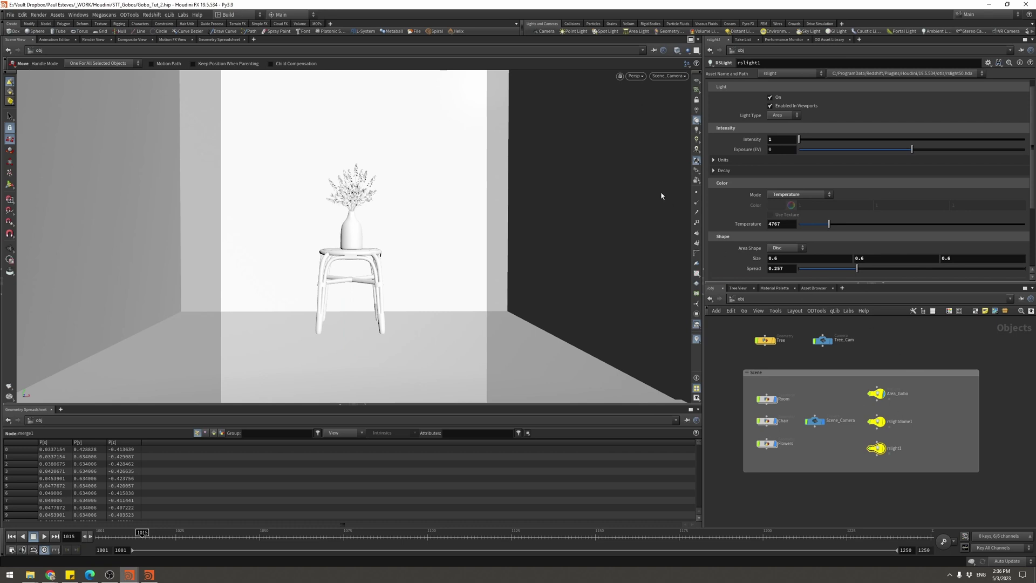
Show the Redshift render beside the viewport, examine where the Area_Gobo light sits outside the room, and return to Scene_Camera
{"action": "left_click", "coordinate": [697, 41]}
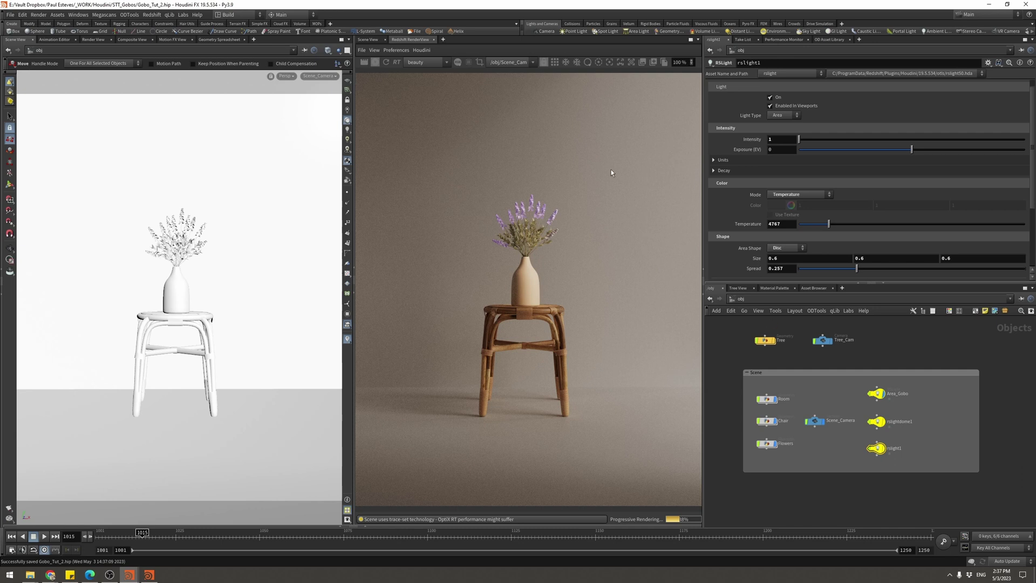
{"action": "scroll", "coordinate": [925, 424], "scroll_direction": "up", "scroll_amount": 2}
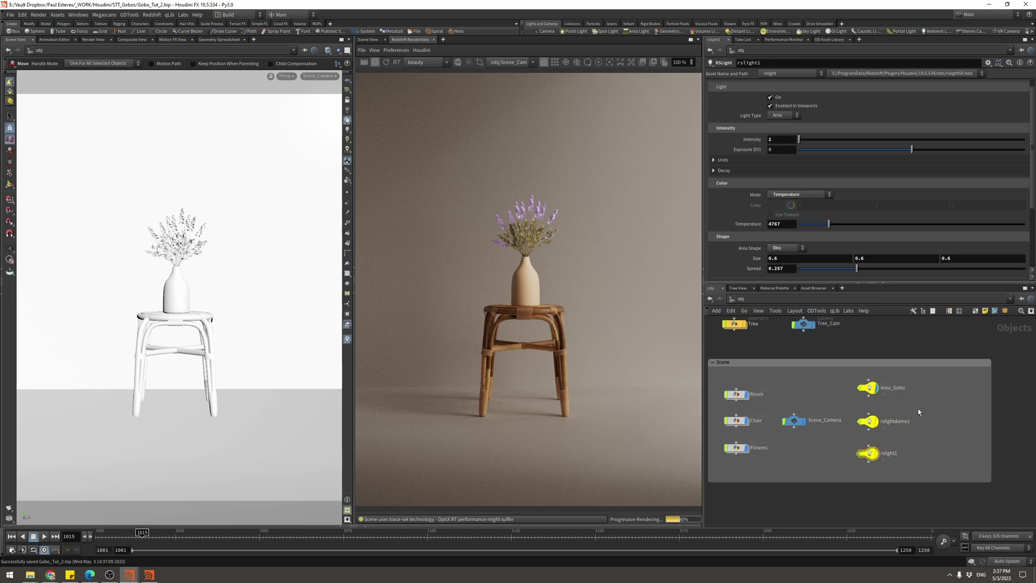
{"action": "left_click", "coordinate": [869, 386]}
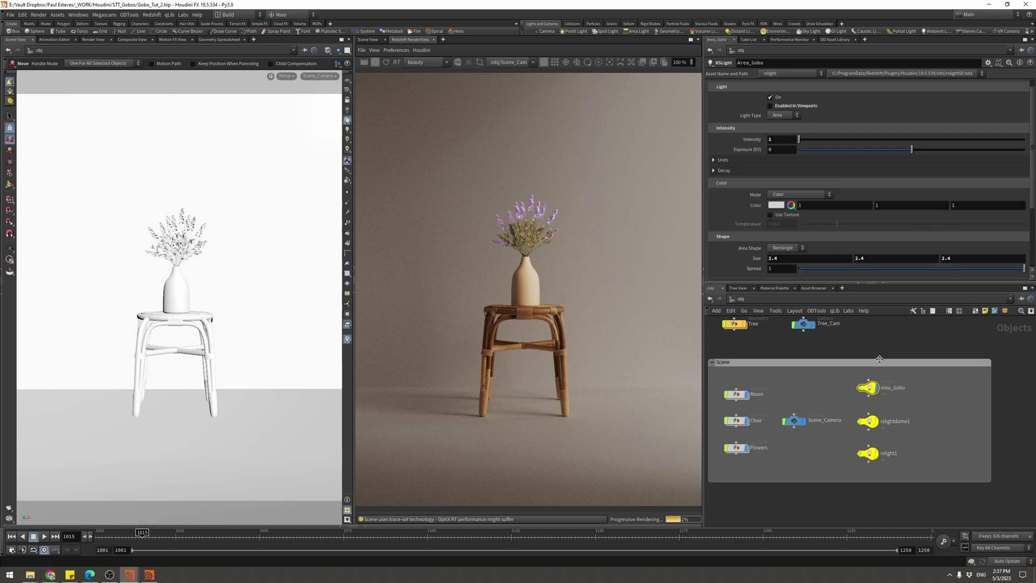
{"action": "right_click_drag", "start_coordinate": [291, 215], "coordinate": [186, 280], "text": "alt"}
{"action": "left_click_drag", "start_coordinate": [187, 281], "coordinate": [114, 274], "text": "alt"}
{"action": "left_click_drag", "start_coordinate": [210, 292], "coordinate": [192, 296], "text": "alt"}
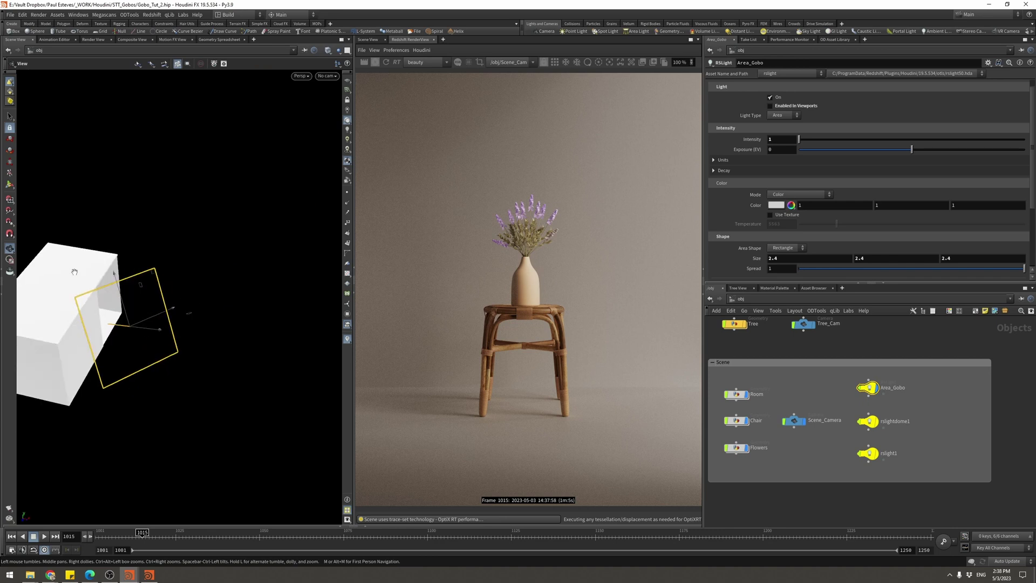
{"action": "left_click", "coordinate": [329, 77]}
{"action": "left_click", "coordinate": [339, 114]}
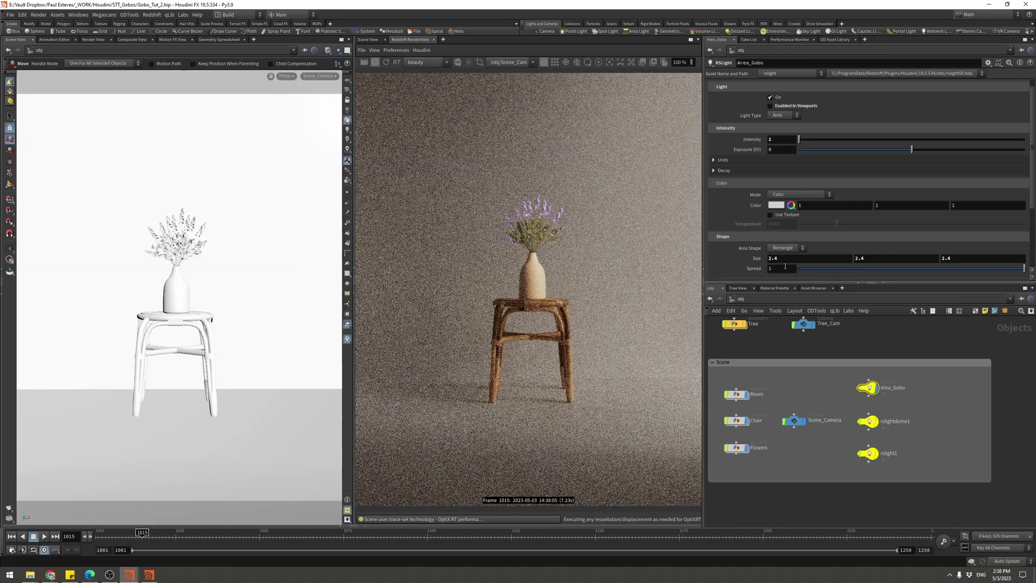
Set the Area_Gobo light's Spread to 0 and its color mode to Temperature And Color
{"action": "left_click", "coordinate": [802, 270]}
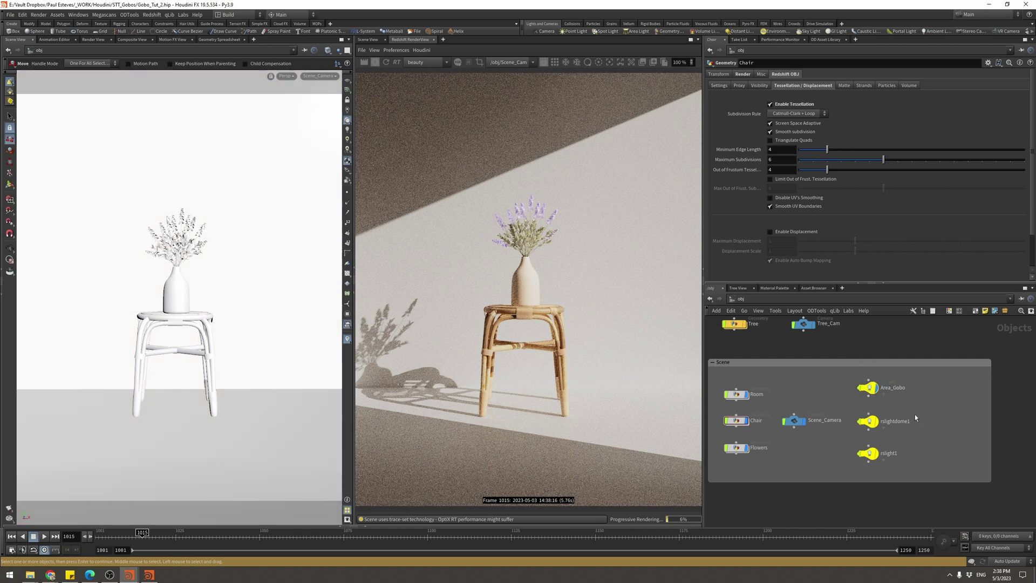
{"action": "left_click", "coordinate": [868, 387]}
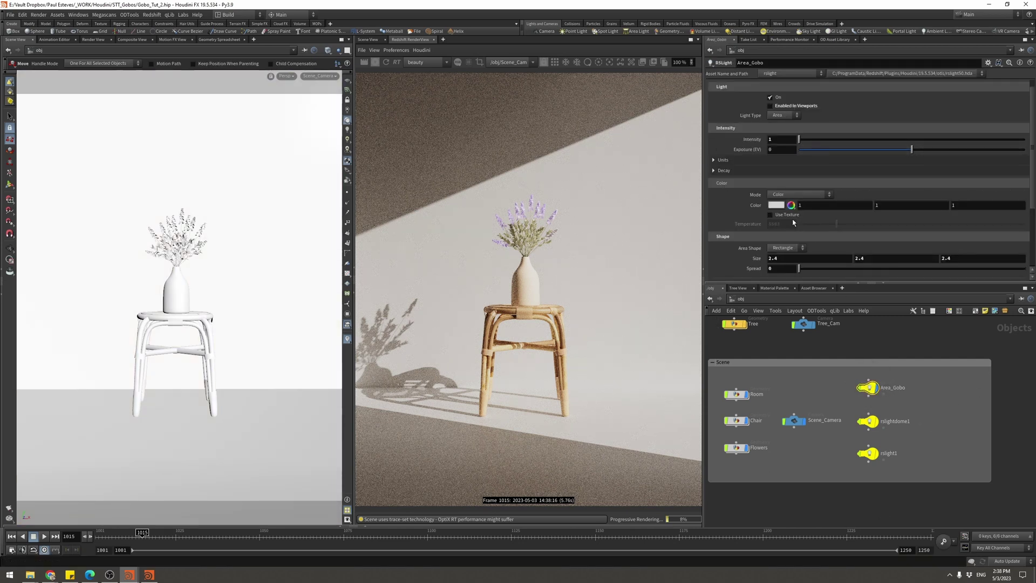
{"action": "left_click", "coordinate": [799, 195]}
{"action": "left_click", "coordinate": [801, 216]}
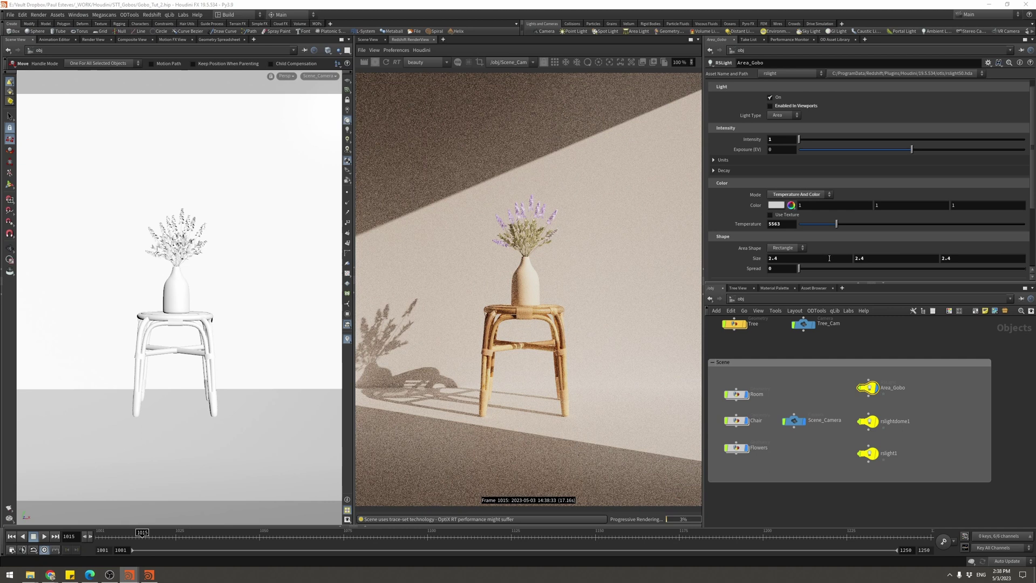
Enable the texture on the Area_Gobo light and load the sequence $HIP/Render/Gobo_01/Gobo_01_$F.png
{"action": "scroll", "coordinate": [753, 168], "scroll_direction": "up", "scroll_amount": 1}
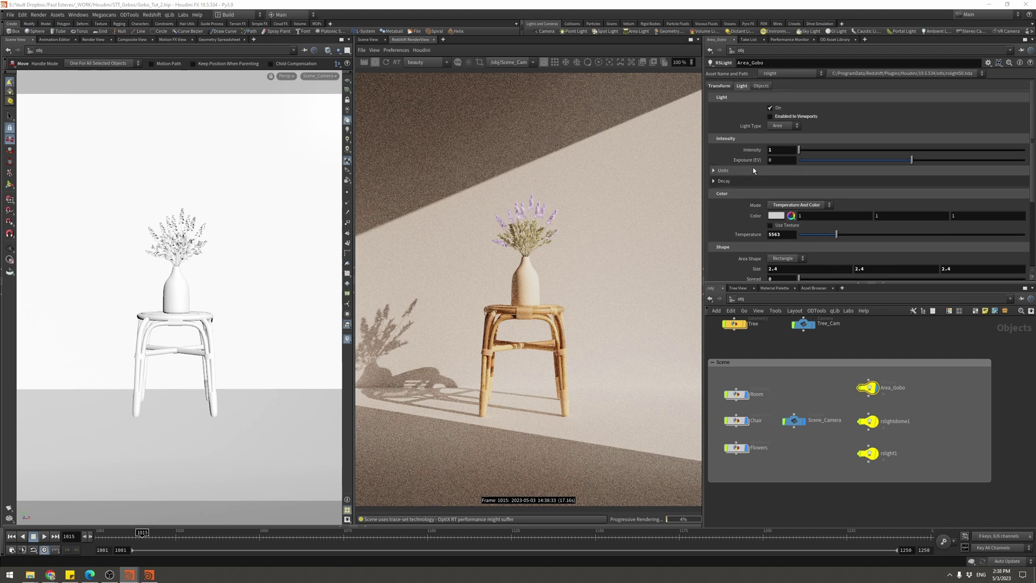
{"action": "left_click", "coordinate": [784, 225]}
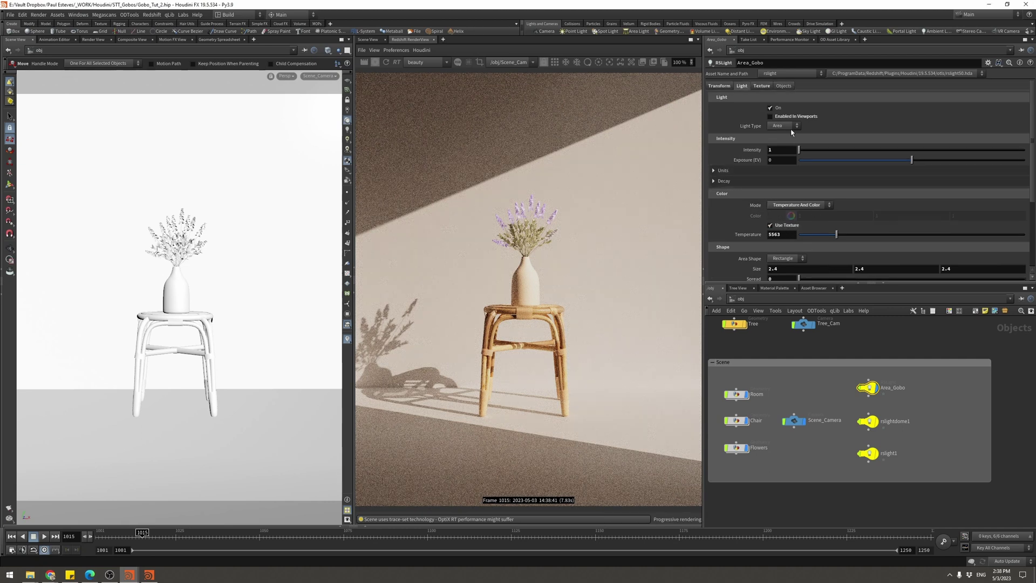
{"action": "left_click", "coordinate": [765, 88]}
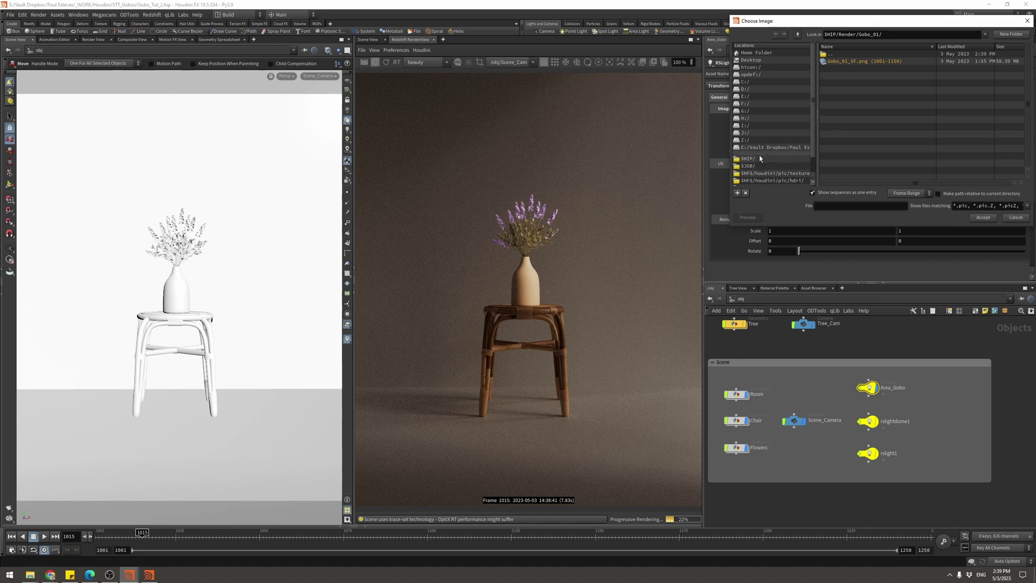
{"action": "left_click", "coordinate": [760, 159]}
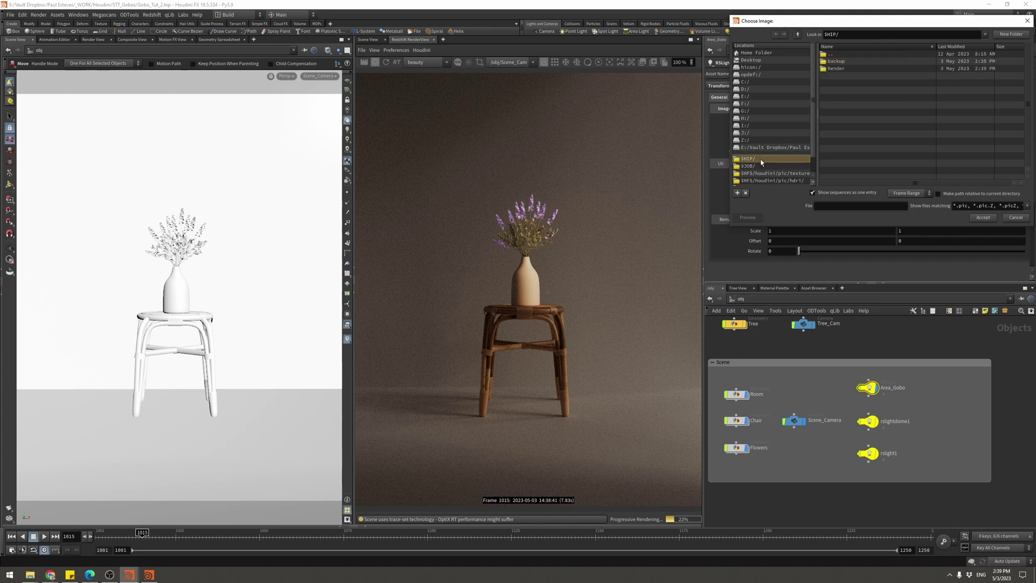
{"action": "double_click", "coordinate": [842, 71]}
{"action": "double_click", "coordinate": [824, 61]}
{"action": "left_click", "coordinate": [826, 60]}
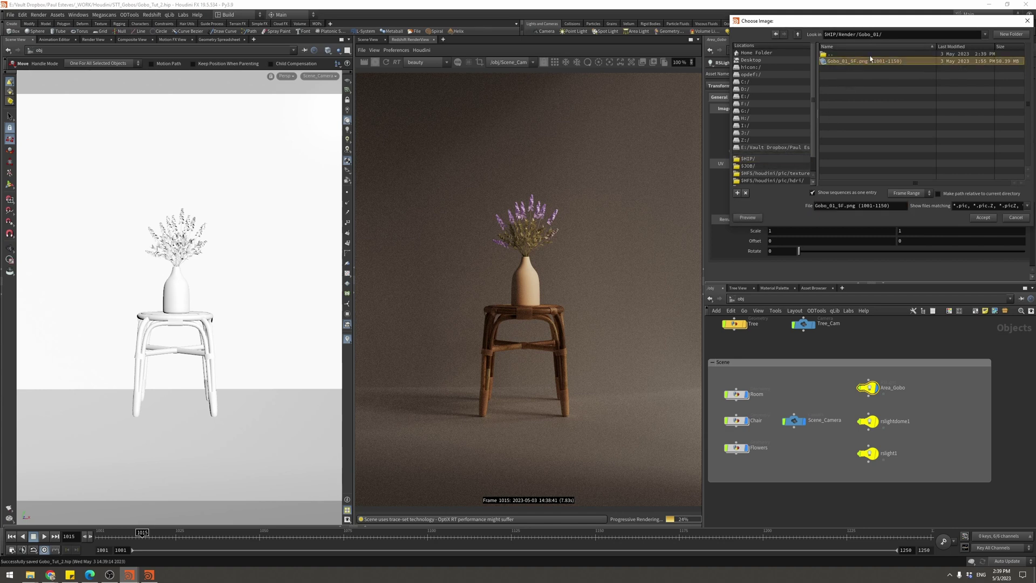
{"action": "left_click", "coordinate": [983, 218]}
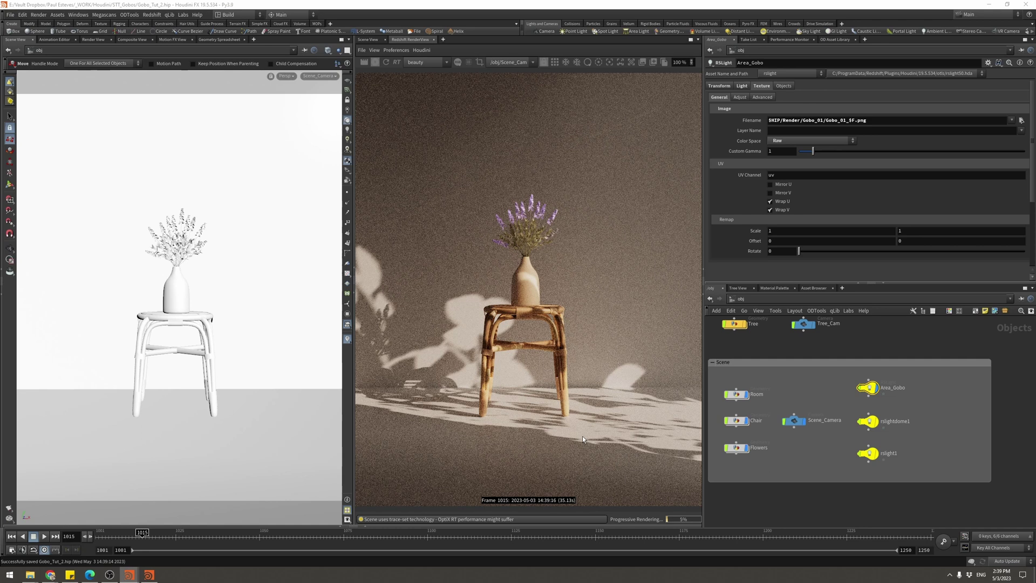
Stop the Redshift render and open the Tree geometry network with the scene view enlarged
{"action": "left_click", "coordinate": [377, 61]}
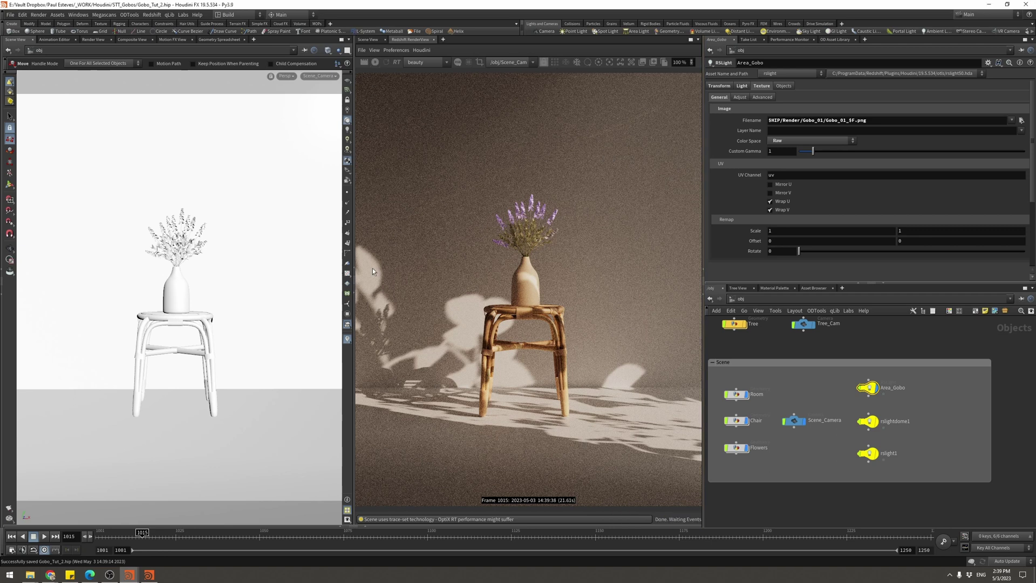
{"action": "left_click", "coordinate": [355, 291]}
{"action": "middle_click_drag", "start_coordinate": [754, 353], "coordinate": [824, 380]}
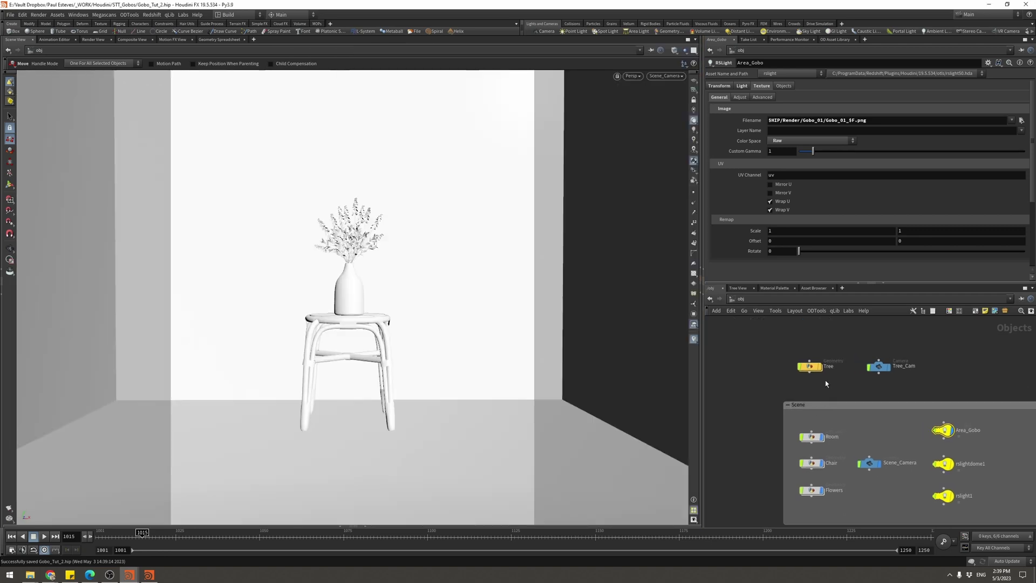
{"action": "left_click", "coordinate": [807, 367]}
{"action": "double_click", "coordinate": [811, 368]}
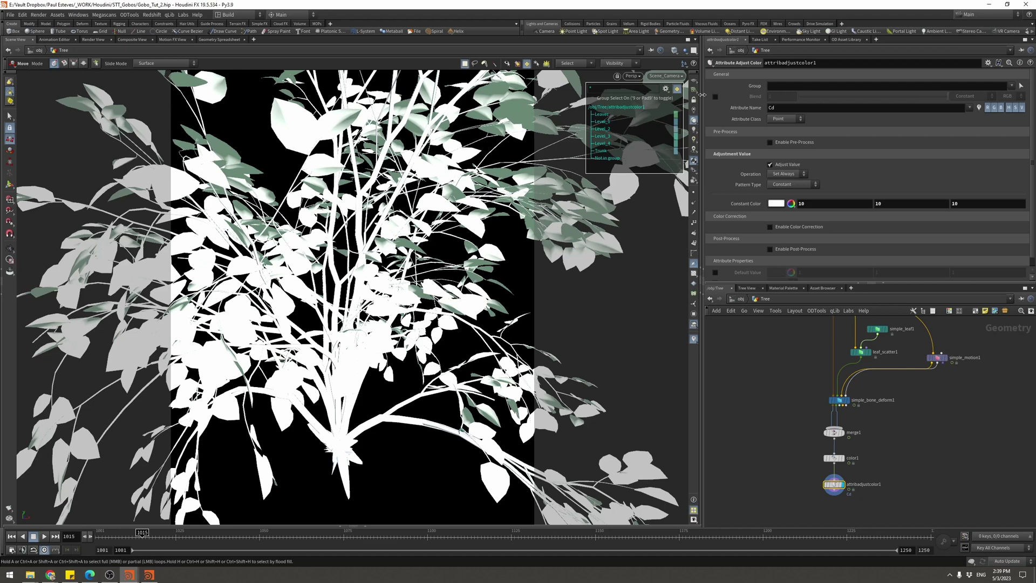
Look through Tree_Cam with viewport lighting disabled and delete the stray edit node below attribadjustcolor1
{"action": "left_click", "coordinate": [664, 81]}
{"action": "left_click", "coordinate": [664, 78]}
{"action": "left_click", "coordinate": [684, 122]}
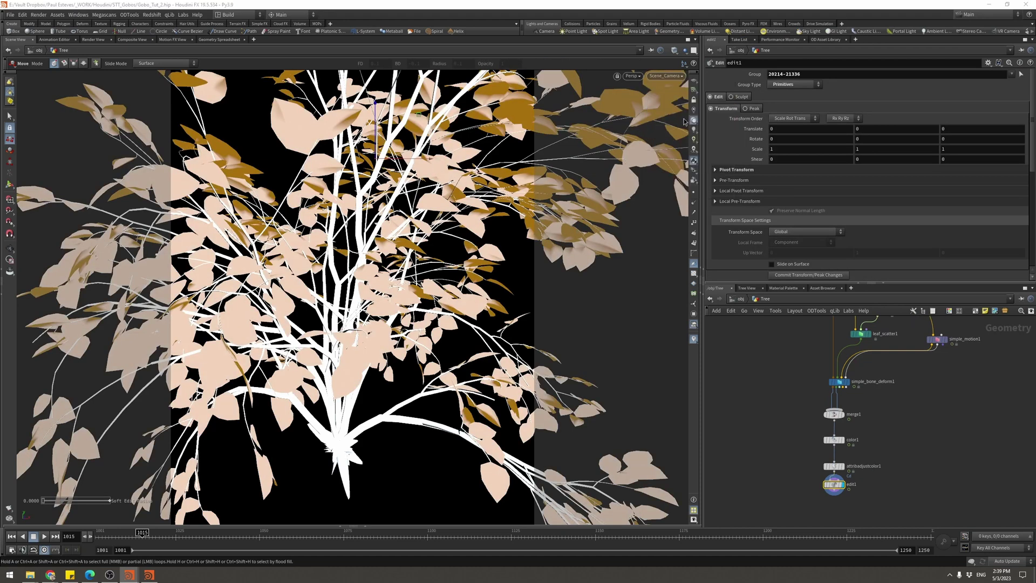
{"action": "left_click", "coordinate": [693, 110]}
{"action": "left_click", "coordinate": [753, 421]}
{"action": "middle_click_drag", "start_coordinate": [789, 479], "coordinate": [746, 445]}
{"action": "left_click", "coordinate": [791, 433]}
{"action": "left_click", "coordinate": [792, 451]}
{"action": "key", "text": "Delete"}
Display the color1 node and set its constant color to black (0, 0, 0)
{"action": "left_click", "coordinate": [793, 408]}
{"action": "middle_click_drag", "start_coordinate": [835, 394], "coordinate": [898, 400]}
{"action": "left_click", "coordinate": [863, 414]}
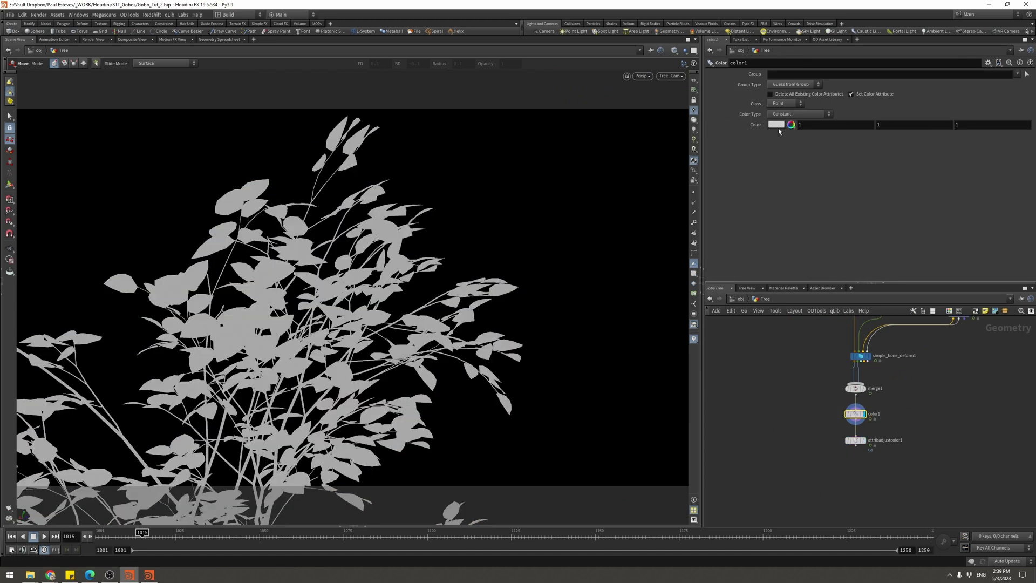
{"action": "left_click", "coordinate": [776, 124]}
{"action": "left_click_drag", "start_coordinate": [822, 176], "coordinate": [784, 176]}
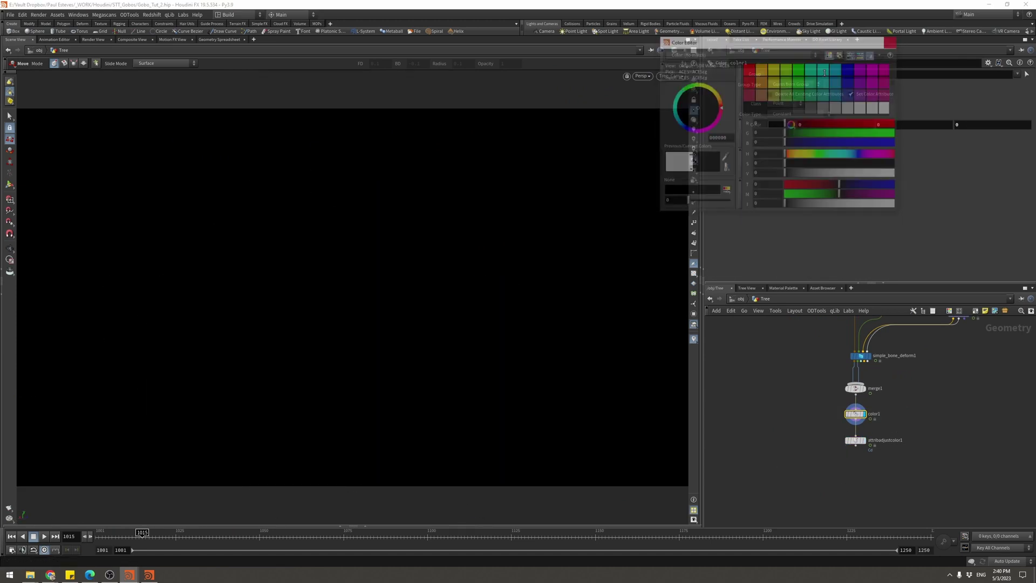
Add a Grid node beside the tree network and set its orientation to XY Plane
{"action": "middle_click_drag", "start_coordinate": [771, 389], "coordinate": [785, 401]}
{"action": "key", "text": "Tab"}
{"action": "type", "text": "grid"}
{"action": "key", "text": "Return"}
{"action": "left_click", "coordinate": [785, 401]}
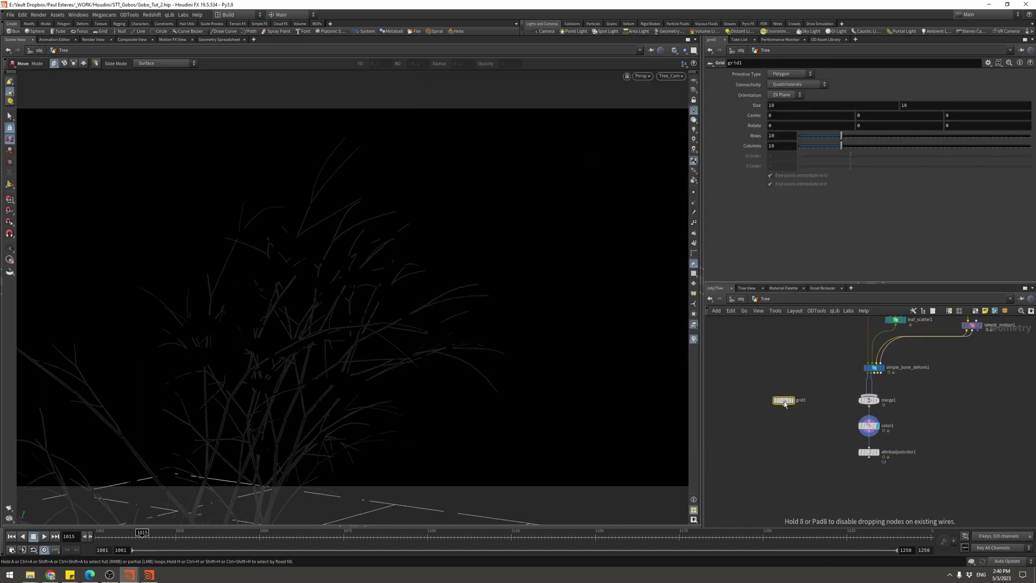
{"action": "left_click", "coordinate": [788, 94]}
{"action": "left_click", "coordinate": [782, 100]}
{"action": "left_click", "coordinate": [786, 96]}
{"action": "left_click", "coordinate": [781, 103]}
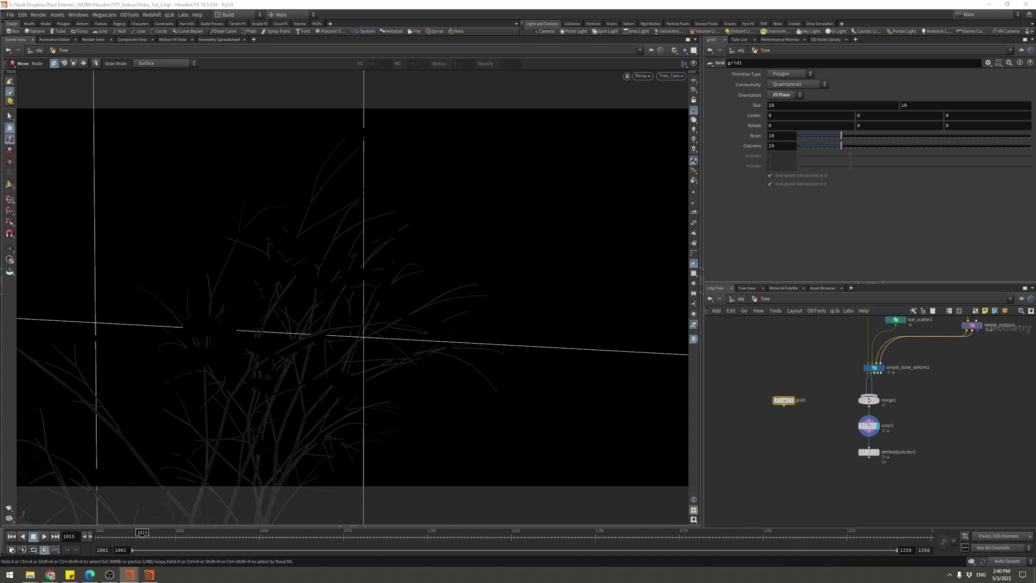
Place the grid behind the tree with center 2.8, 0, 5.4 and a Y rotation of 37
{"action": "key", "text": "r"}
{"action": "mouse_move", "coordinate": [872, 105]}
{"action": "middle_mouse_down"}
{"action": "mouse_move", "coordinate": [878, 111]}
{"action": "mouse_move", "coordinate": [864, 112]}
{"action": "middle_mouse_up"}
{"action": "middle_click_drag", "start_coordinate": [961, 116], "coordinate": [993, 114]}
{"action": "middle_click_drag", "start_coordinate": [871, 122], "coordinate": [848, 114]}
Copy the white attribute adjust color node under grid1, display it, and hide the wireframe overlay
{"action": "left_click_drag", "start_coordinate": [789, 371], "coordinate": [777, 435]}
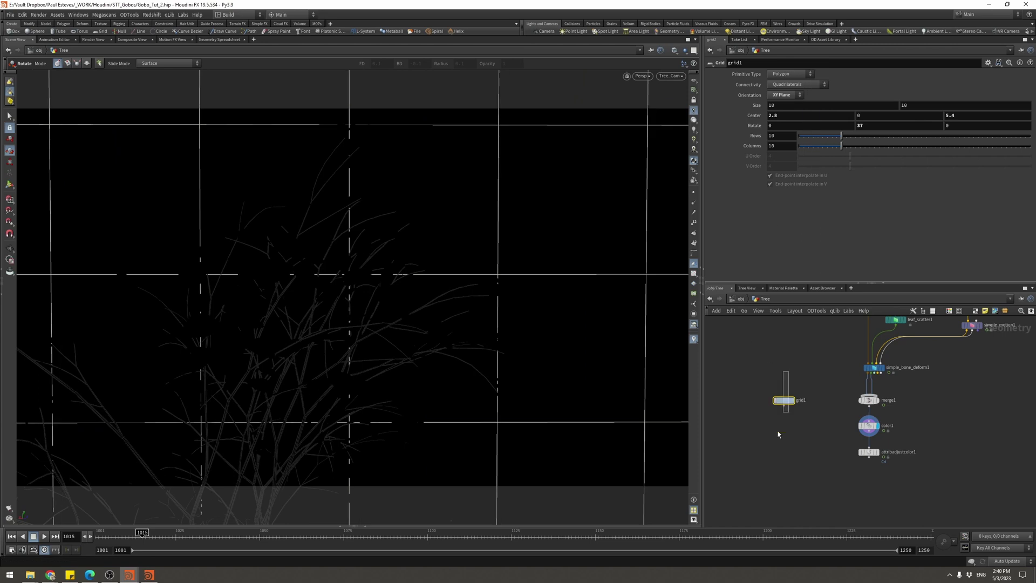
{"action": "left_click_drag", "start_coordinate": [855, 427], "coordinate": [766, 440], "text": "ctrl+alt"}
{"action": "left_click", "coordinate": [801, 413], "text": "alt"}
{"action": "key", "text": "ctrl+z"}
{"action": "left_click_drag", "start_coordinate": [783, 405], "coordinate": [770, 432]}
{"action": "left_click", "coordinate": [779, 437]}
{"action": "key", "text": "Delete"}
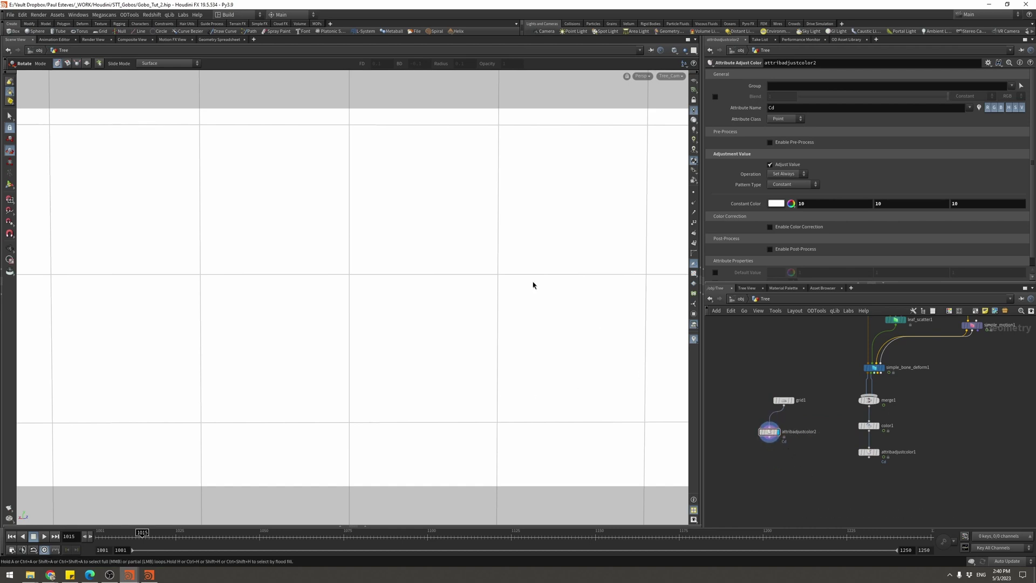
{"action": "key", "text": "shift+w"}
Move attribadjustcolor1 aside and merge the white grid with the black tree from color1, displaying the merge
{"action": "left_click_drag", "start_coordinate": [869, 452], "coordinate": [749, 420]}
{"action": "left_click", "coordinate": [878, 426]}
{"action": "key", "text": "alt+m"}
{"action": "left_click", "coordinate": [811, 490]}
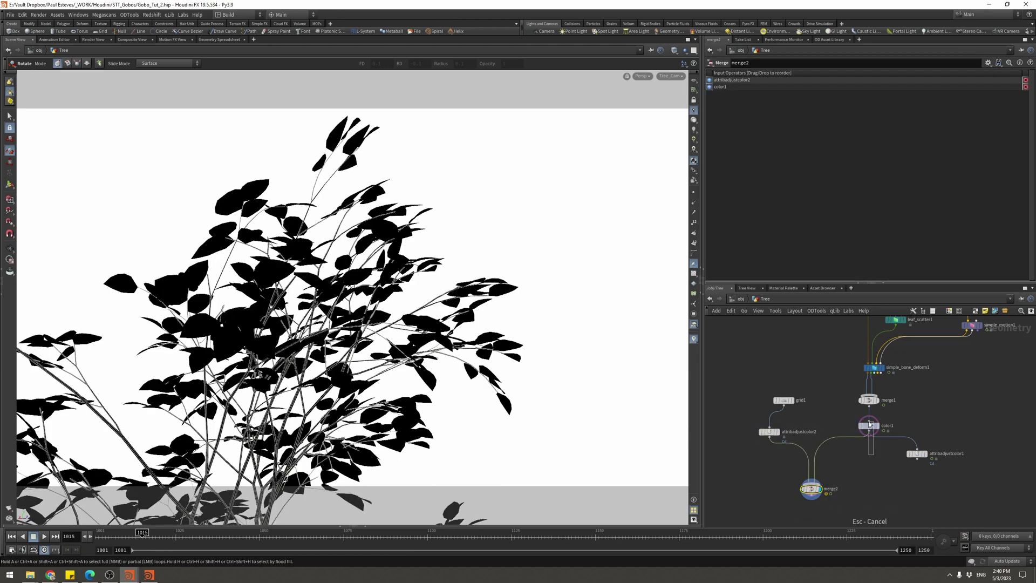
{"action": "left_click", "coordinate": [876, 426]}
{"action": "left_click_drag", "start_coordinate": [811, 488], "coordinate": [838, 487]}
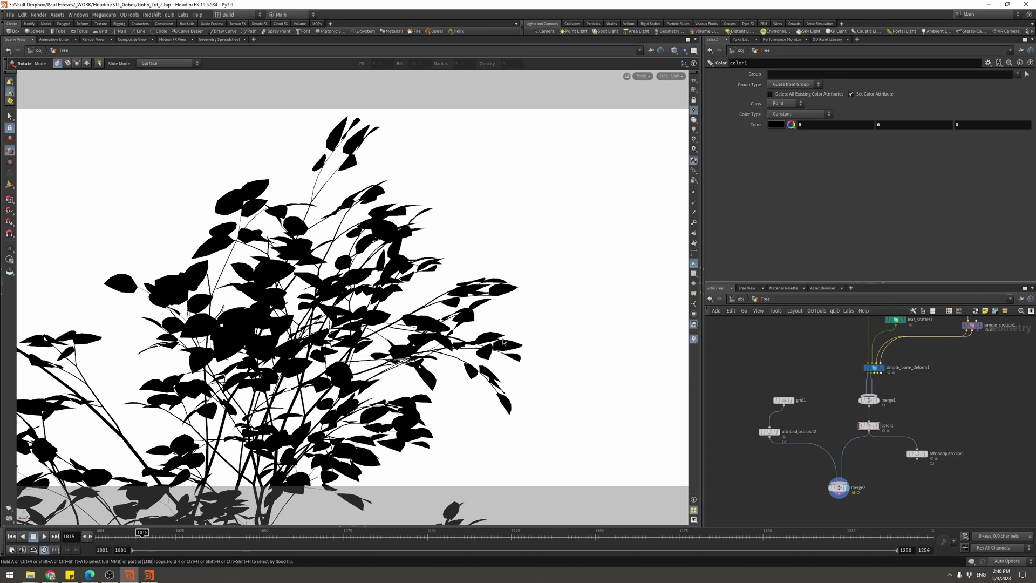
Set the simple_leaf1 node's Length Segments to 36 and Width Segments to 14
{"action": "middle_click_drag", "start_coordinate": [927, 382], "coordinate": [916, 417]}
{"action": "left_click", "coordinate": [901, 331]}
{"action": "left_click", "coordinate": [761, 107]}
{"action": "left_click", "coordinate": [785, 107]}
{"action": "left_click", "coordinate": [760, 108]}
{"action": "scroll", "coordinate": [748, 213], "scroll_direction": "down", "scroll_amount": 2}
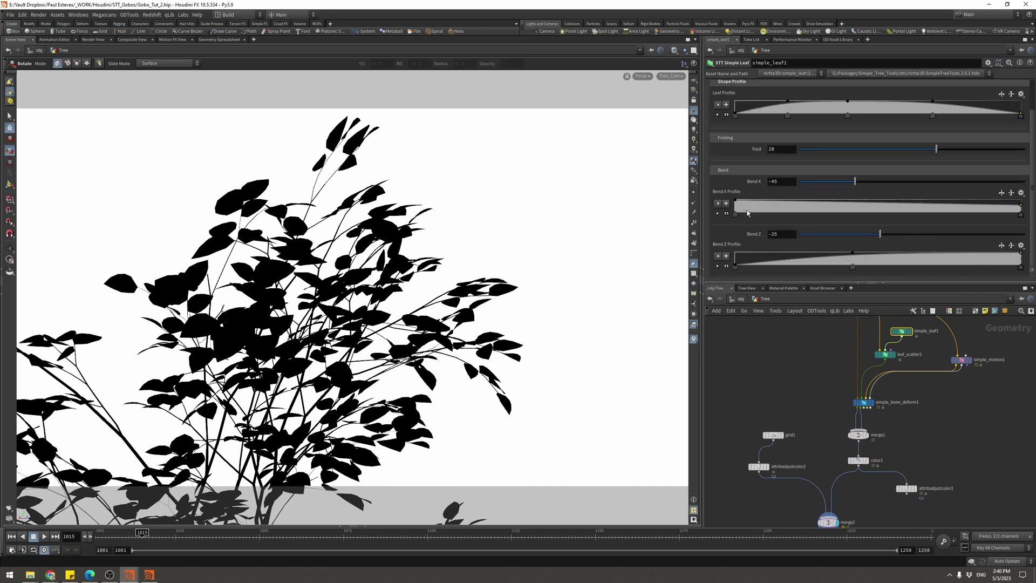
{"action": "scroll", "coordinate": [738, 118], "scroll_direction": "up", "scroll_amount": 8}
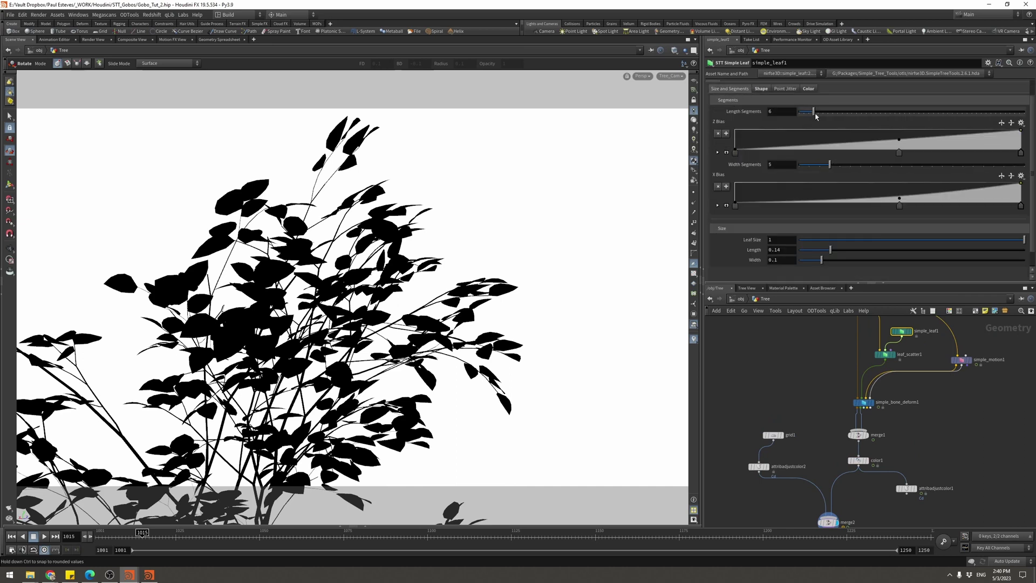
{"action": "left_click_drag", "start_coordinate": [847, 120], "coordinate": [903, 117]}
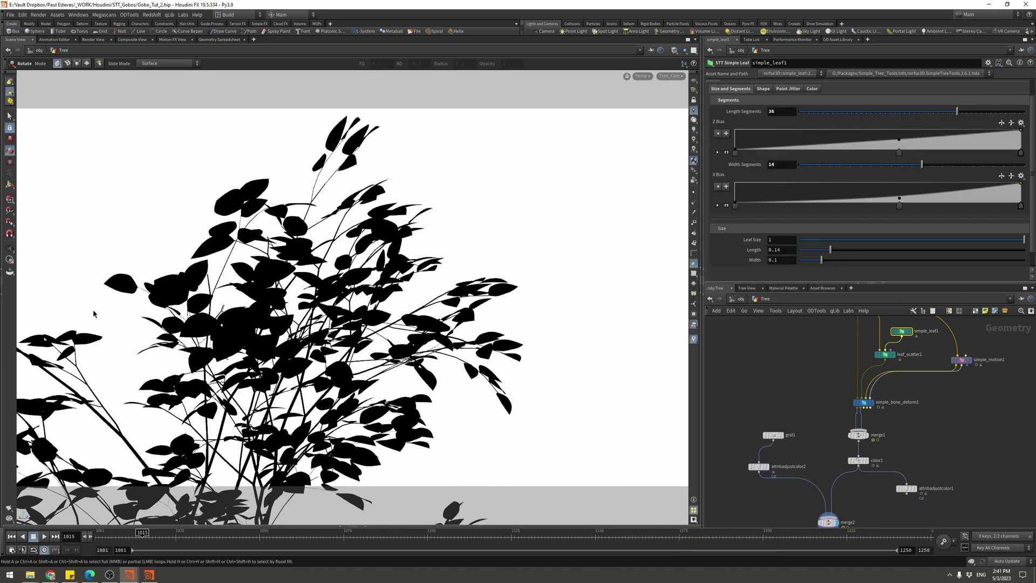
Line up the grid1 node above its color adjust node in the Tree network
{"action": "middle_click_drag", "start_coordinate": [809, 444], "coordinate": [804, 400]}
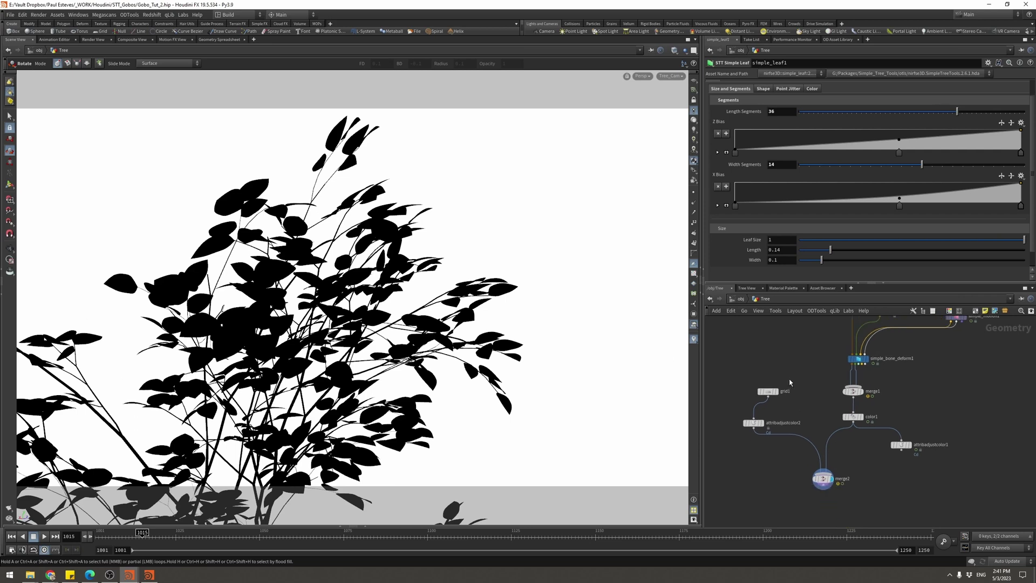
{"action": "left_click_drag", "start_coordinate": [773, 392], "coordinate": [758, 392]}
{"action": "left_click", "coordinate": [792, 370]}
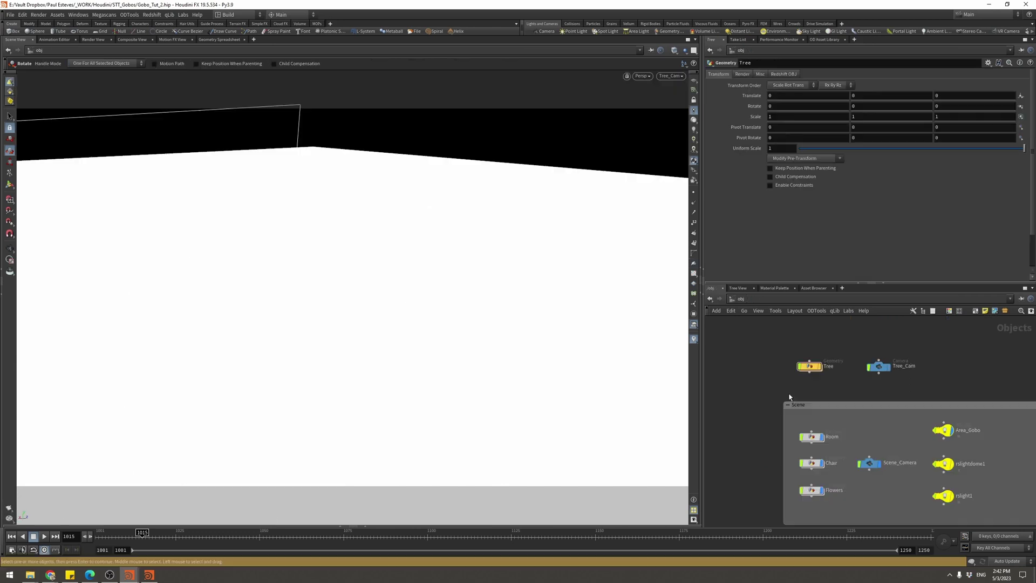
Look through Scene_Camera, set the Area_Gobo texture to $HIP/Render/Gobo_02/Gobo_02_$F.png, and save the scene
{"action": "key", "text": "h"}
{"action": "left_click", "coordinate": [670, 76]}
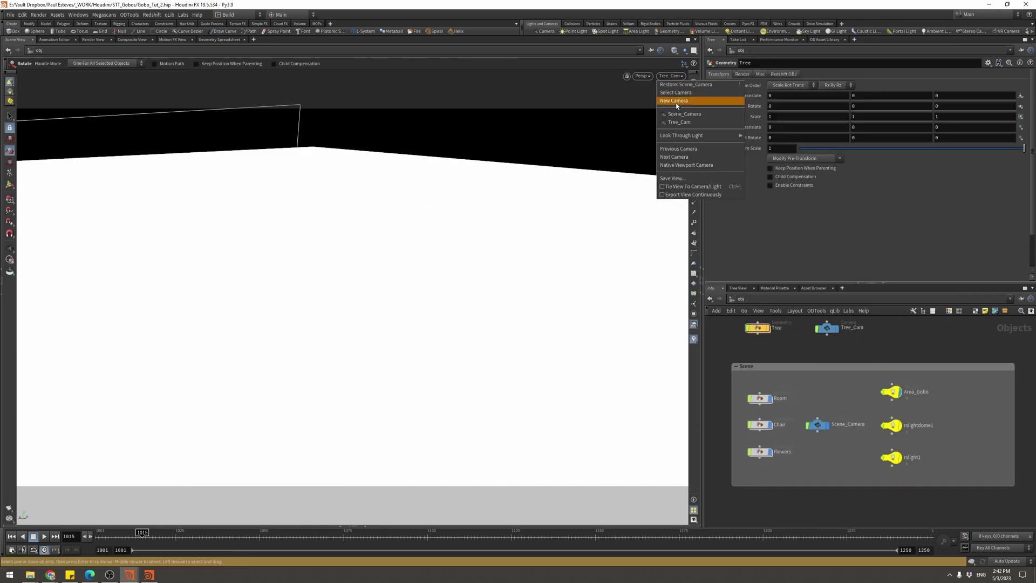
{"action": "left_click", "coordinate": [698, 142]}
{"action": "left_click", "coordinate": [892, 392]}
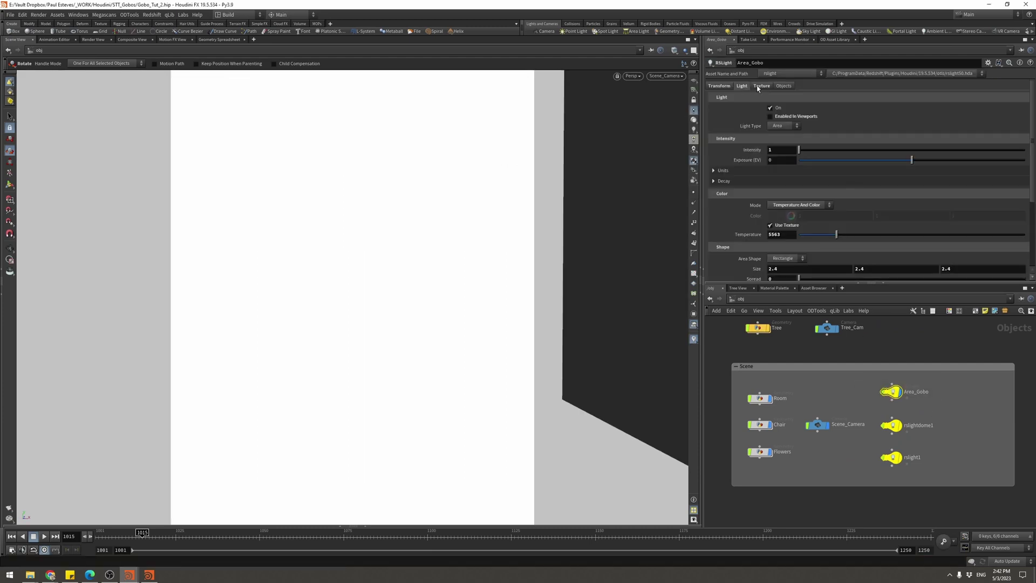
{"action": "left_click", "coordinate": [761, 86]}
{"action": "left_click", "coordinate": [822, 120]}
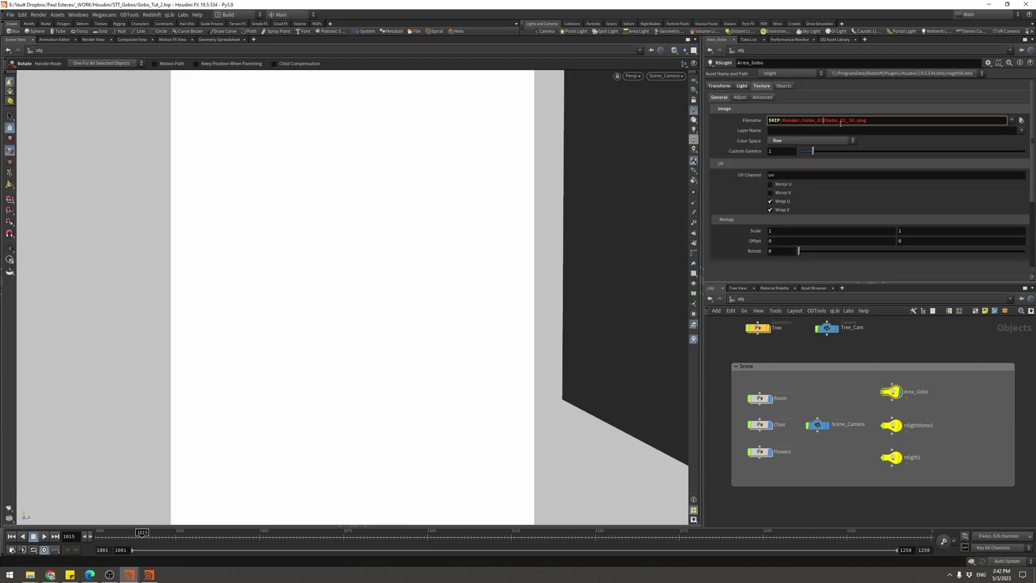
{"action": "key", "text": "Return"}
{"action": "key", "text": "ctrl+s"}
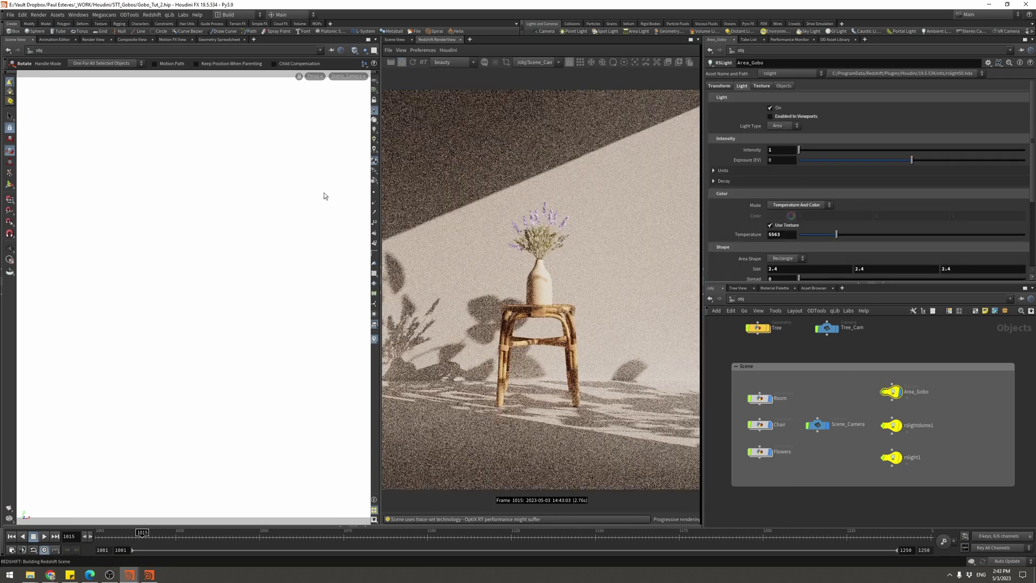
Try rotating the Area_Gobo light outside the room against the live render, and undo the rotation
{"action": "left_click", "coordinate": [374, 119]}
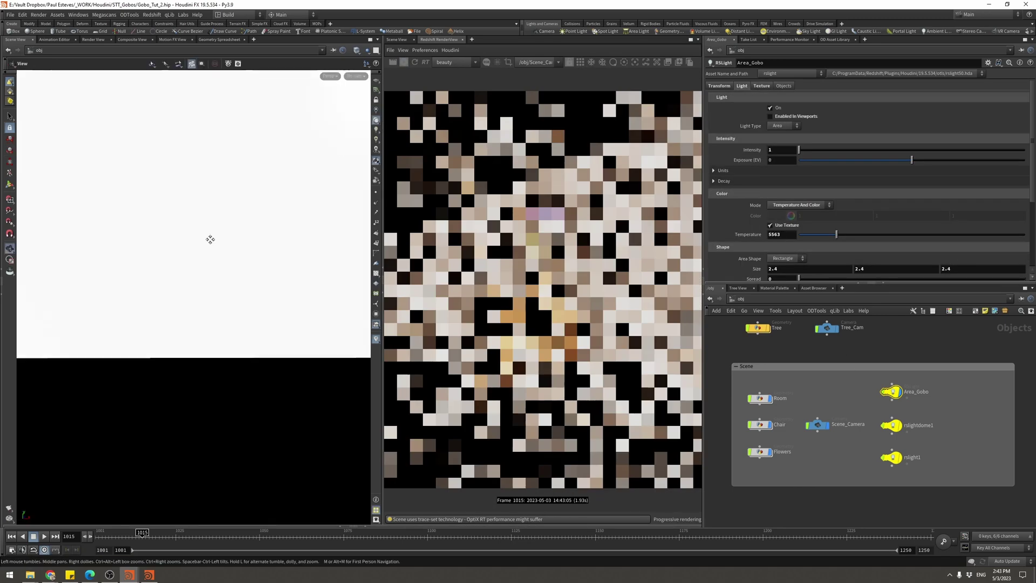
{"action": "right_click_drag", "start_coordinate": [211, 239], "coordinate": [20, 369], "text": "alt"}
{"action": "left_click_drag", "start_coordinate": [20, 369], "coordinate": [259, 296]}
{"action": "key", "text": "r"}
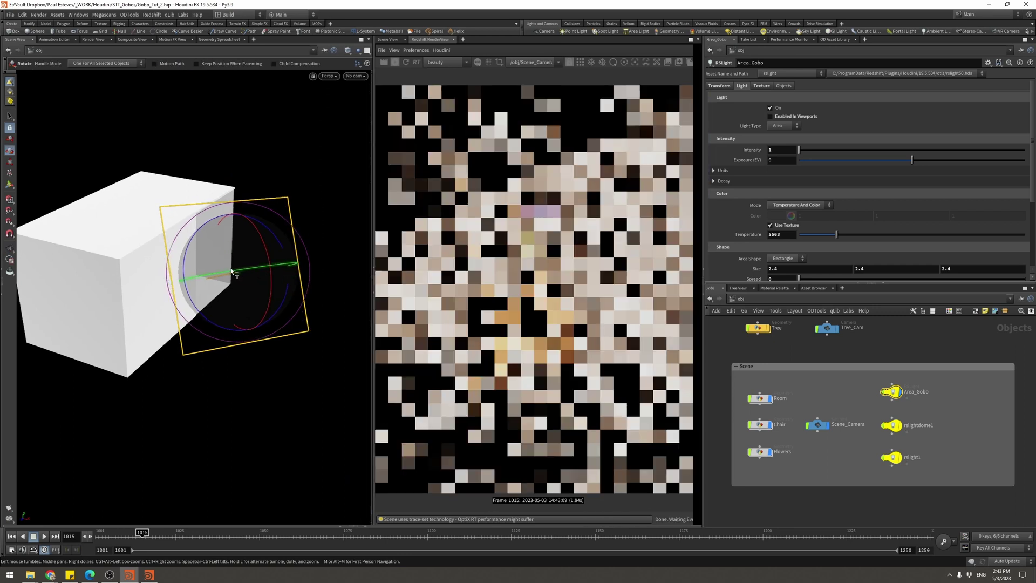
{"action": "key", "text": "ctrl+s"}
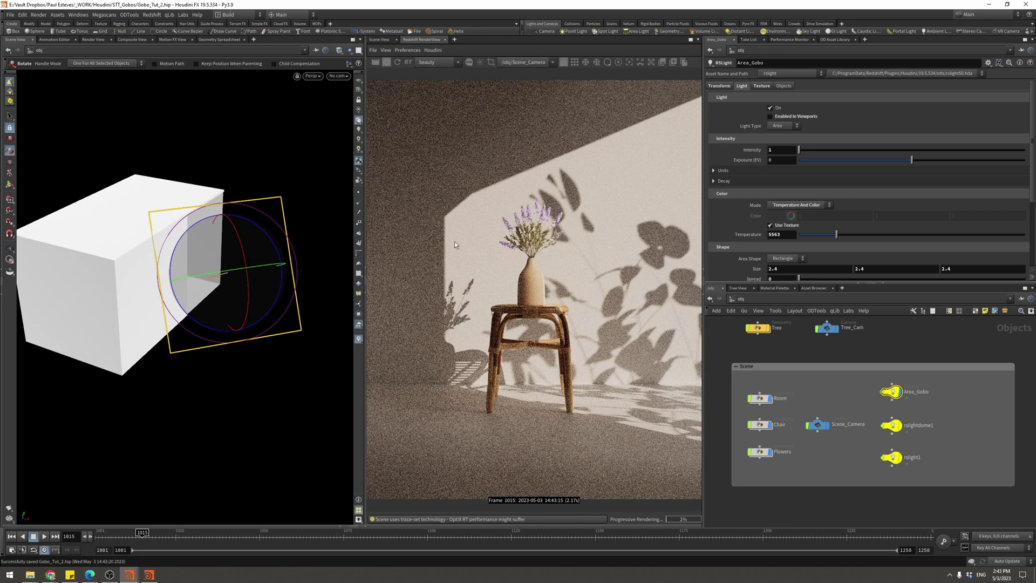
{"action": "key", "text": "ctrl+z"}
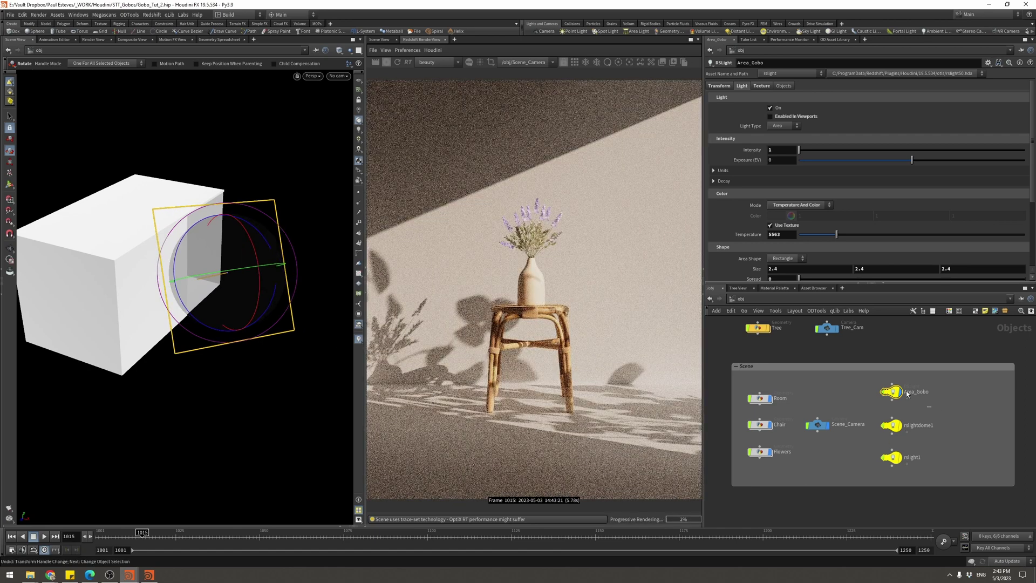
Shift the Area_Gobo texture's remap offset to 0.18 and -0.082 to reposition the leaf shadows
{"action": "left_click", "coordinate": [761, 86]}
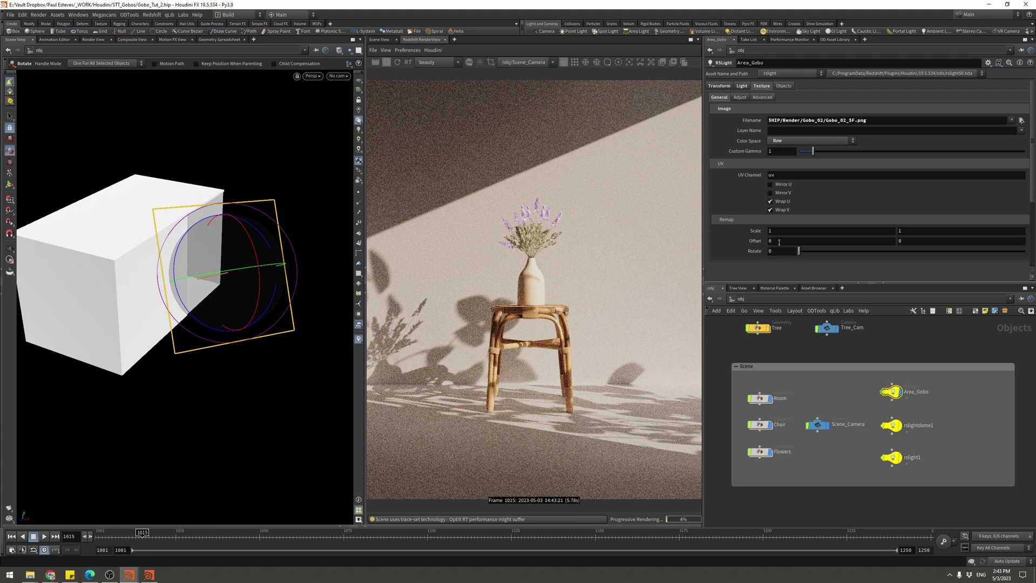
{"action": "type", "text": "0.2"}
{"action": "key", "text": "Return"}
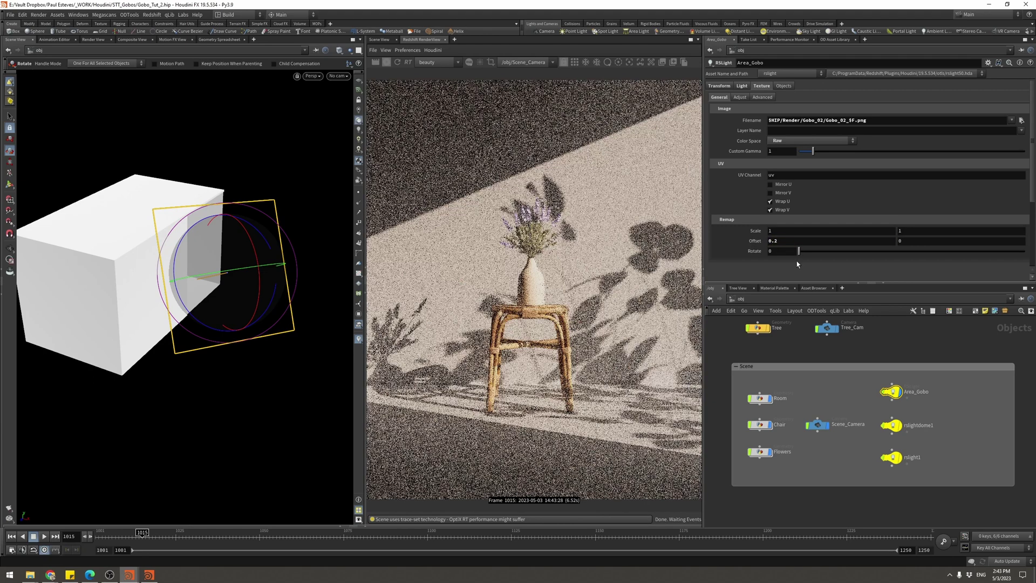
{"action": "left_click", "coordinate": [935, 244]}
{"action": "type", "text": "0.2"}
{"action": "key", "text": "Return"}
{"action": "middle_click_drag", "start_coordinate": [935, 241], "coordinate": [908, 259]}
{"action": "middle_click_drag", "start_coordinate": [819, 241], "coordinate": [794, 253]}
{"action": "mouse_move", "coordinate": [928, 242]}
{"action": "middle_mouse_down"}
{"action": "mouse_move", "coordinate": [924, 270]}
{"action": "mouse_move", "coordinate": [916, 263]}
{"action": "mouse_move", "coordinate": [929, 260]}
{"action": "middle_mouse_up"}
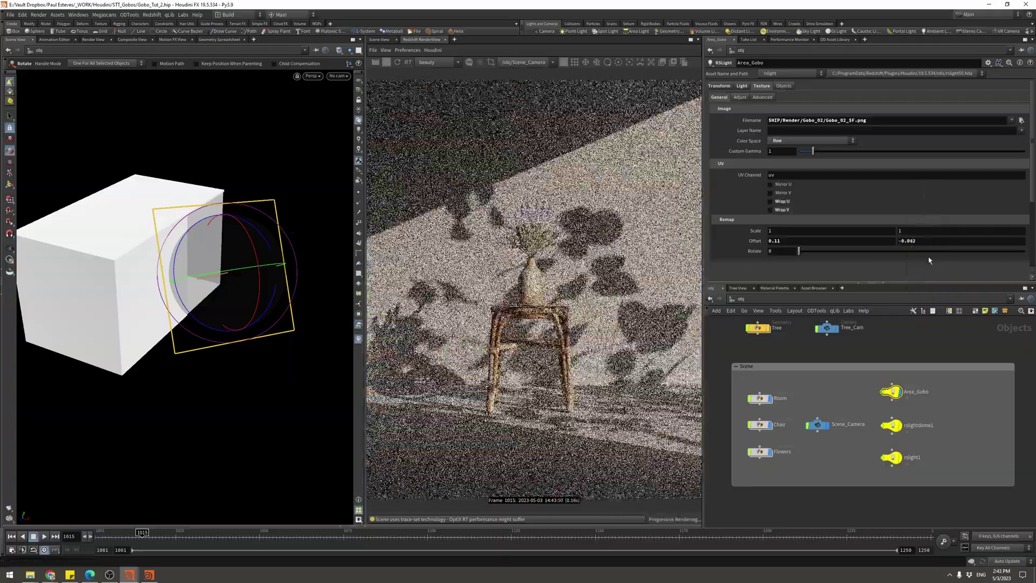
{"action": "middle_click", "coordinate": [792, 239]}
{"action": "middle_click_drag", "start_coordinate": [758, 229], "coordinate": [796, 236]}
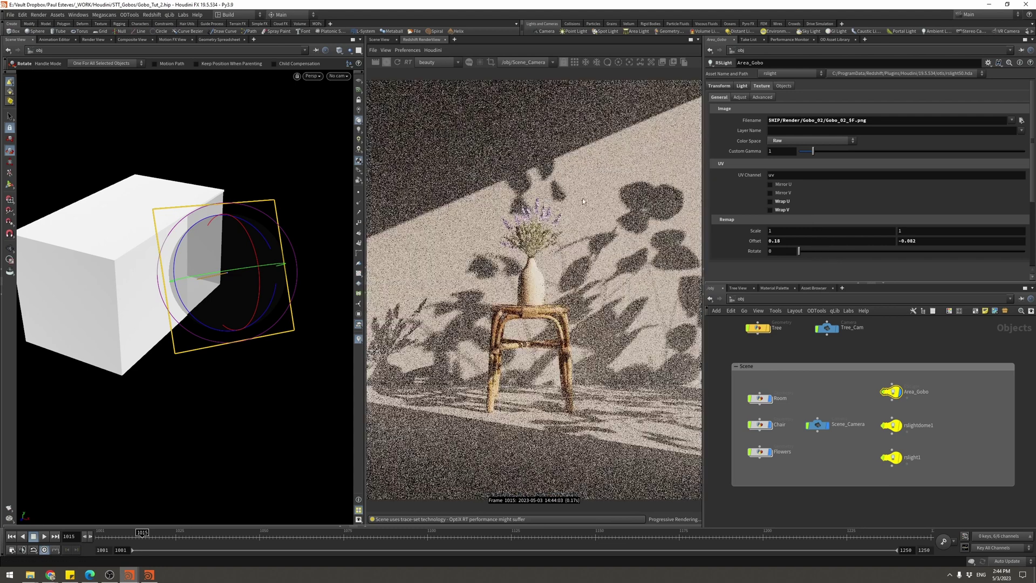
Soften the gobo shadows by setting the Area_Gobo light's Spread to 0.008, and save the scene
{"action": "left_click", "coordinate": [744, 86]}
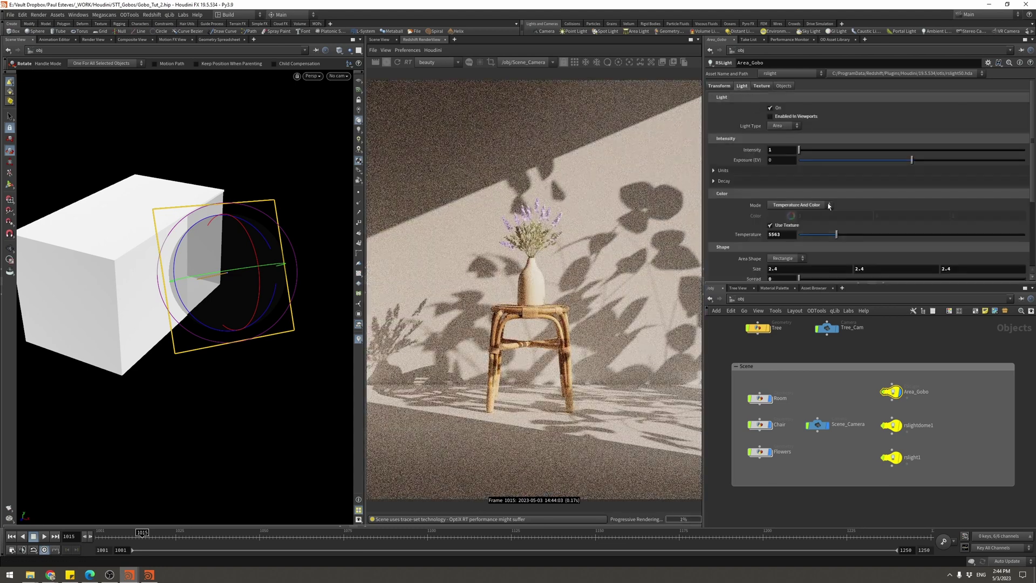
{"action": "scroll", "coordinate": [768, 268], "scroll_direction": "down", "scroll_amount": 1}
{"action": "left_click", "coordinate": [801, 258]}
{"action": "left_click_drag", "start_coordinate": [801, 261], "coordinate": [802, 259]}
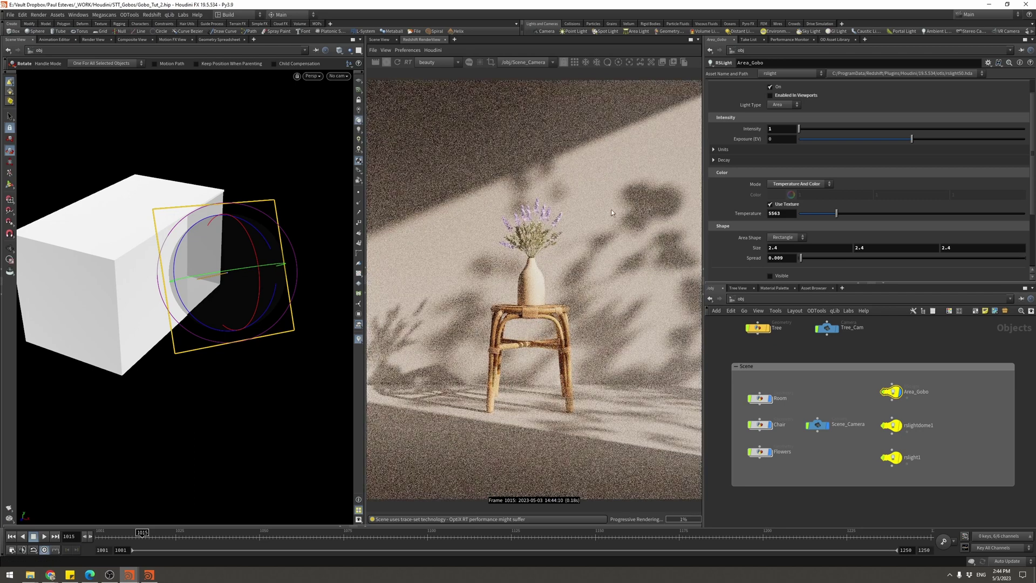
{"action": "left_click_drag", "start_coordinate": [803, 258], "coordinate": [804, 258]}
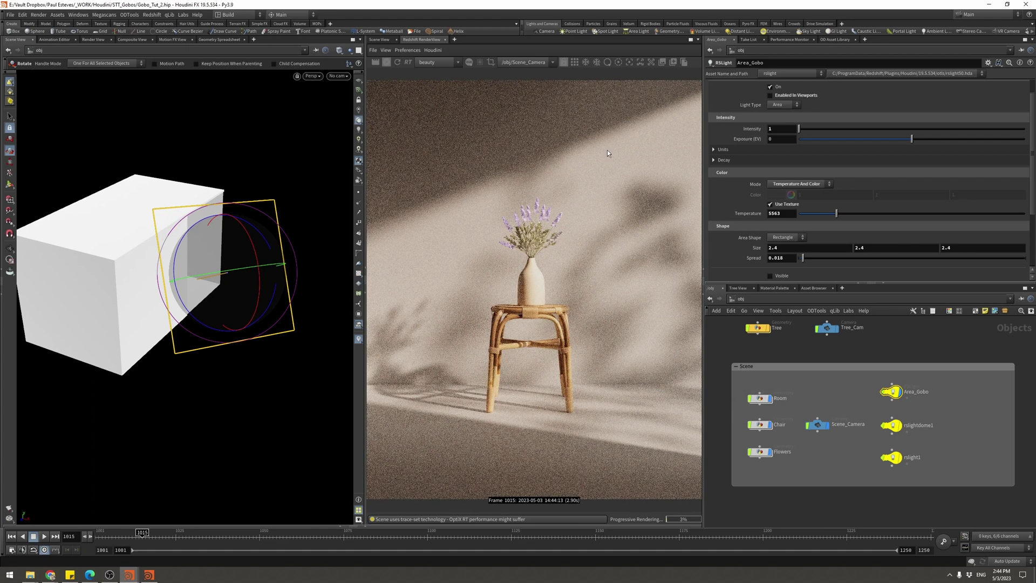
{"action": "left_click_drag", "start_coordinate": [803, 258], "coordinate": [800, 258]}
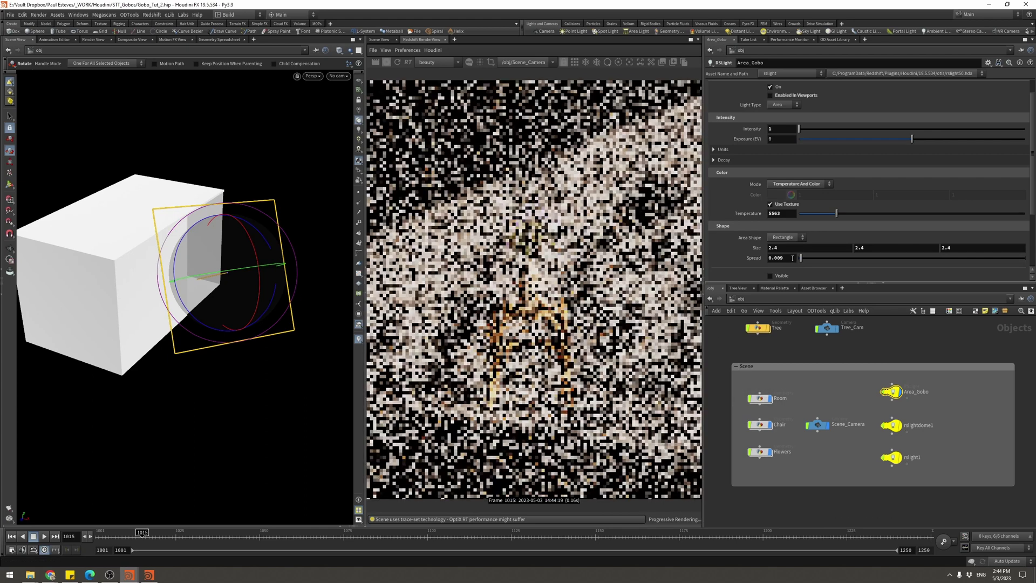
{"action": "key", "text": "ctrl+s"}
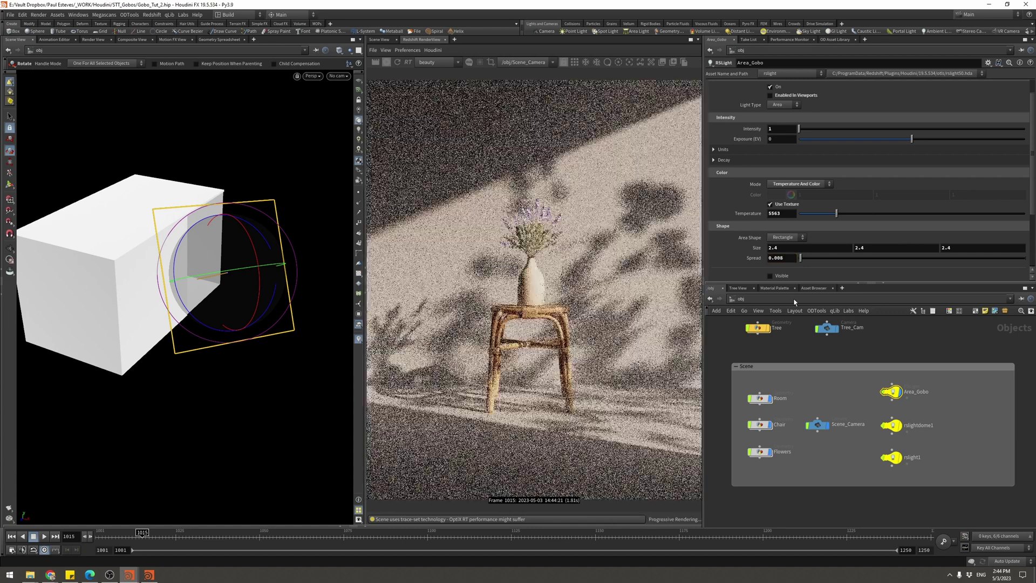
Check the render at frames 1043 and 1079, and view the tree through Tree_Cam
{"action": "left_click", "coordinate": [236, 535]}
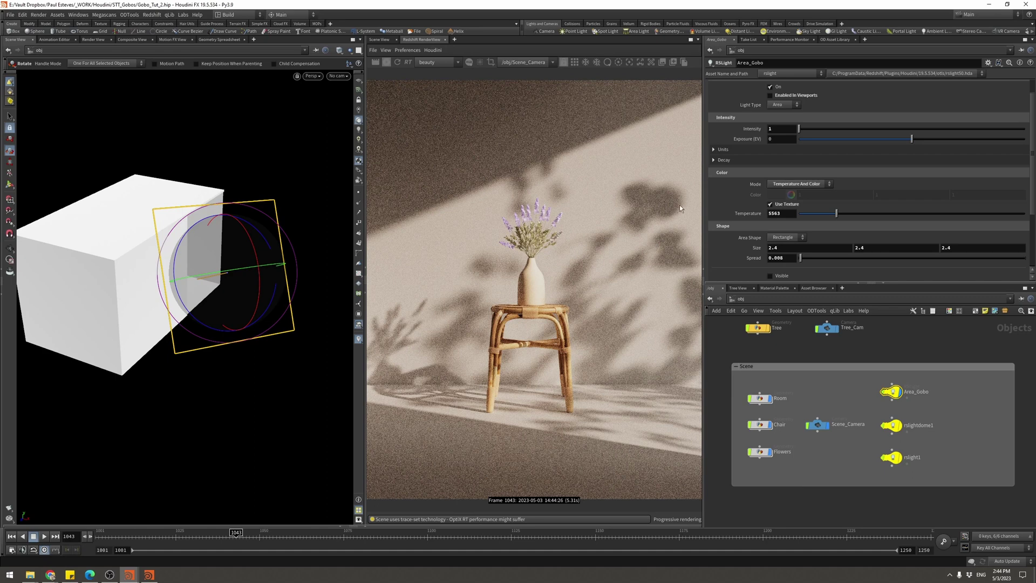
{"action": "left_click", "coordinate": [356, 535]}
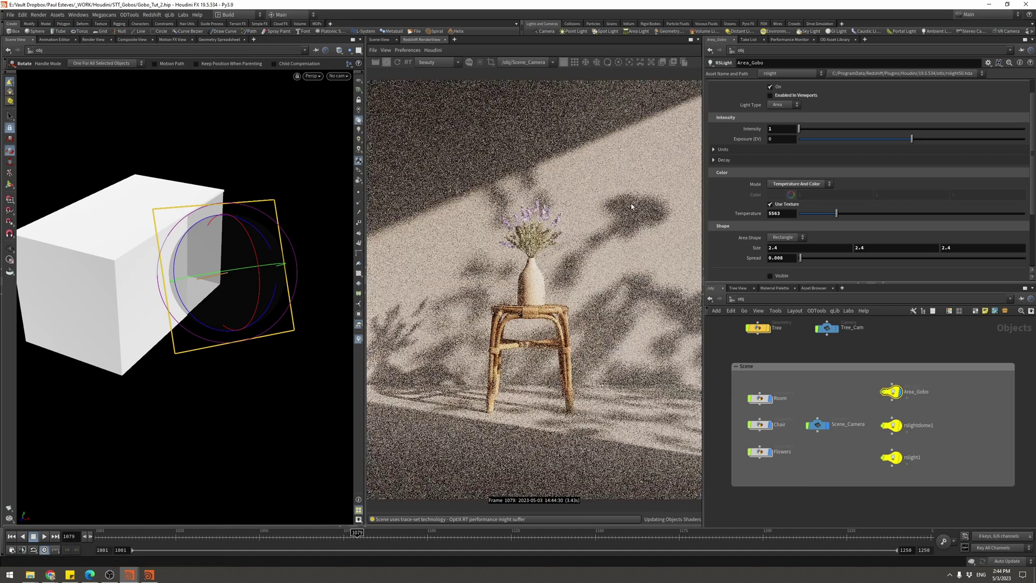
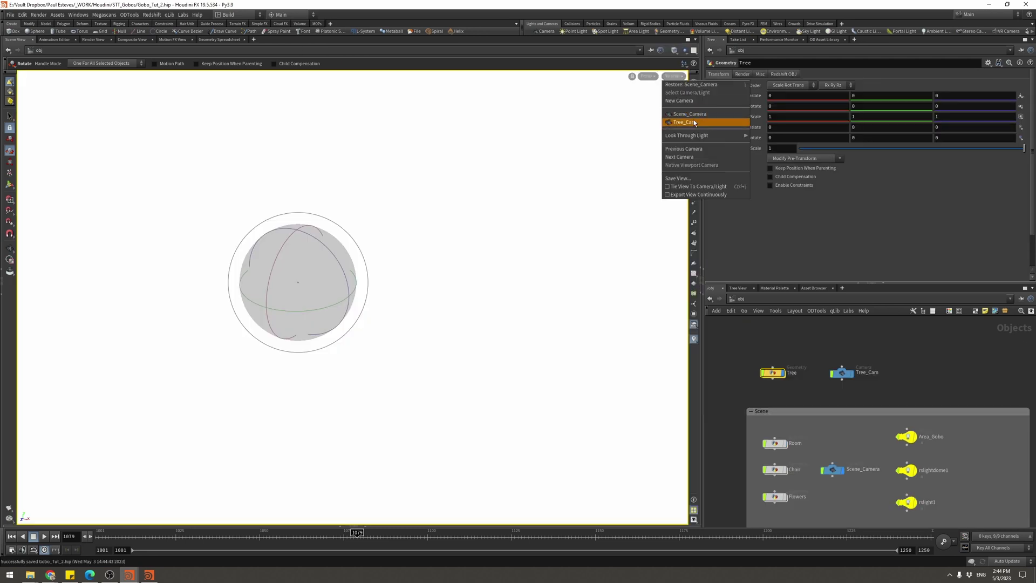
{"action": "left_click", "coordinate": [684, 122]}
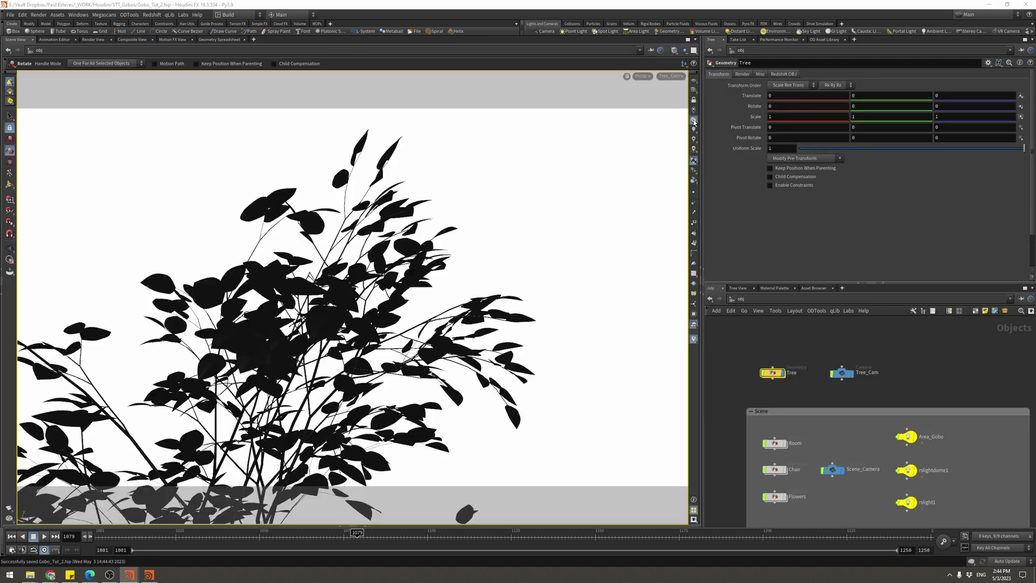
Move the Tree and Tree_Cam nodes up in the network, and add a Geometry object named Window beneath them
{"action": "left_click_drag", "start_coordinate": [752, 352], "coordinate": [847, 349]}
{"action": "left_click", "coordinate": [859, 374]}
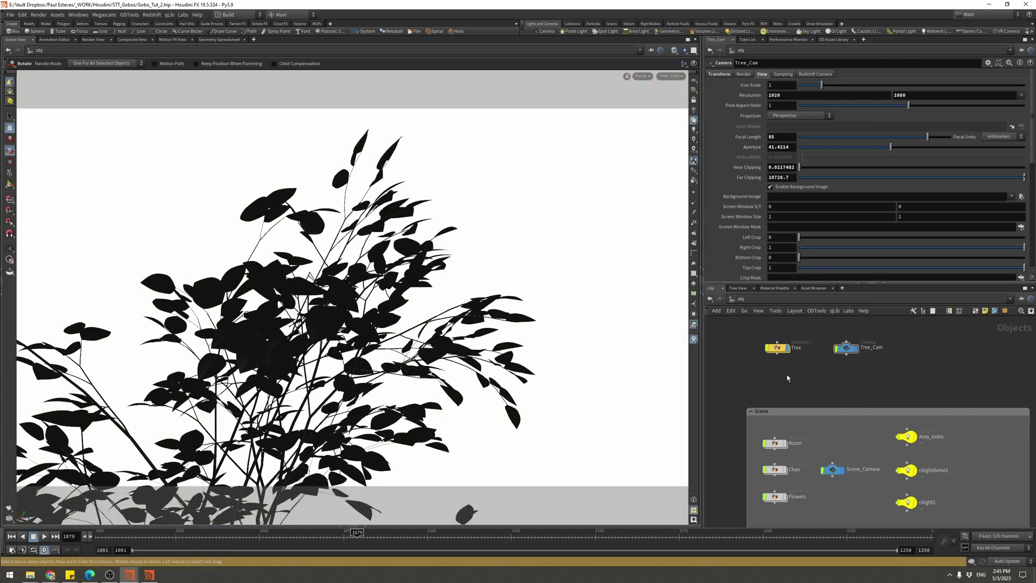
{"action": "key", "text": "Tab"}
{"action": "type", "text": "geo"}
{"action": "key", "text": "Return"}
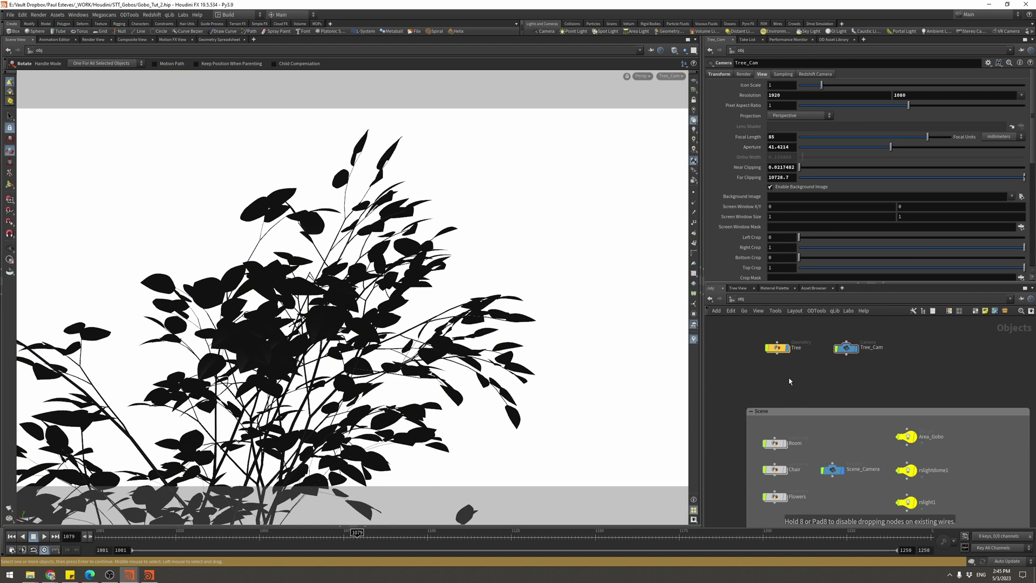
{"action": "left_click", "coordinate": [785, 378]}
{"action": "left_click_drag", "start_coordinate": [782, 378], "coordinate": [778, 378]}
{"action": "left_click", "coordinate": [797, 378]}
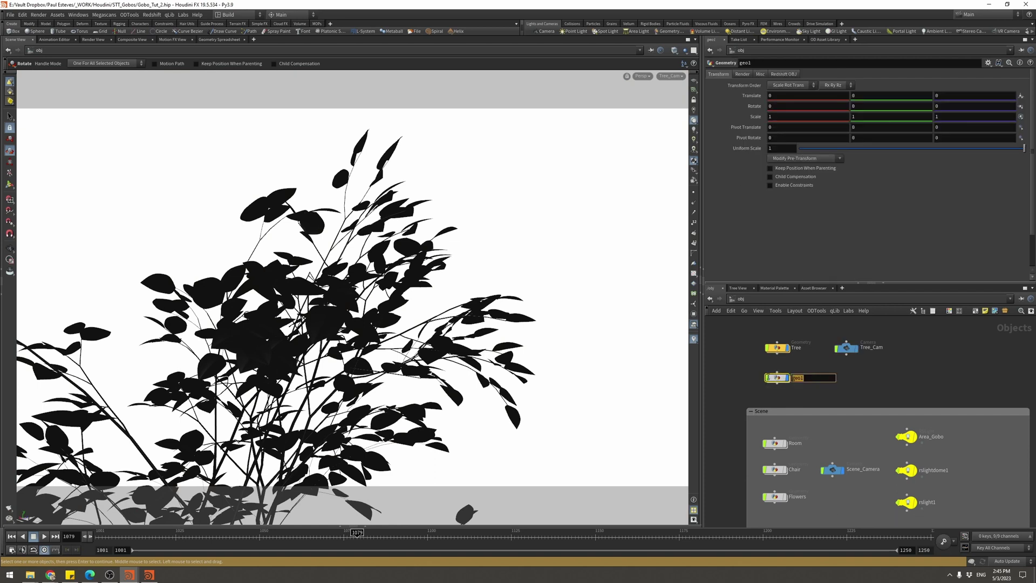
{"action": "type", "text": "Window"}
{"action": "key", "text": "Return"}
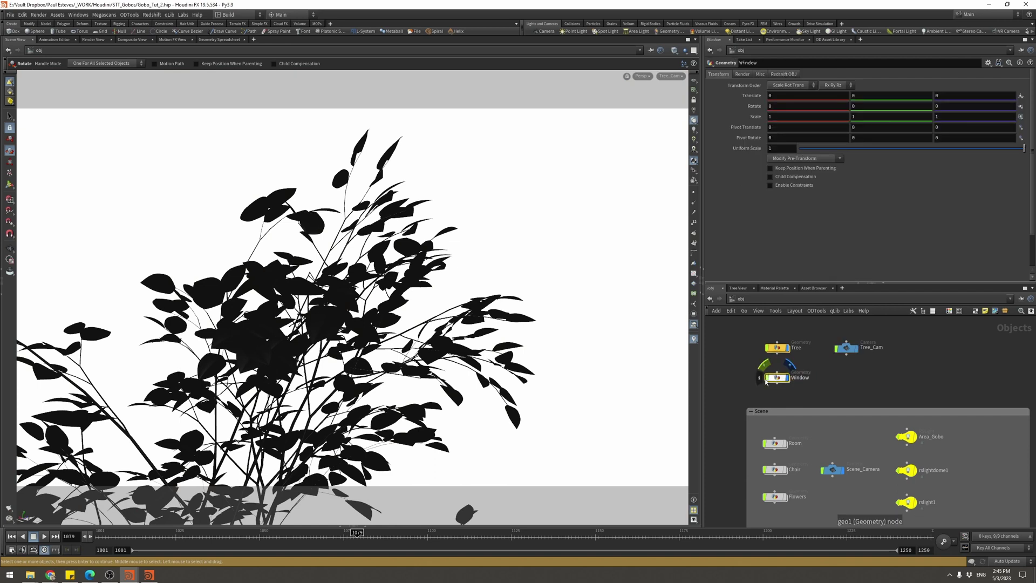
Inside the Window object, add a Camera Plane qL node and set its camera to /obj/Tree_Cam
{"action": "double_click", "coordinate": [775, 380]}
{"action": "key", "text": "Tab"}
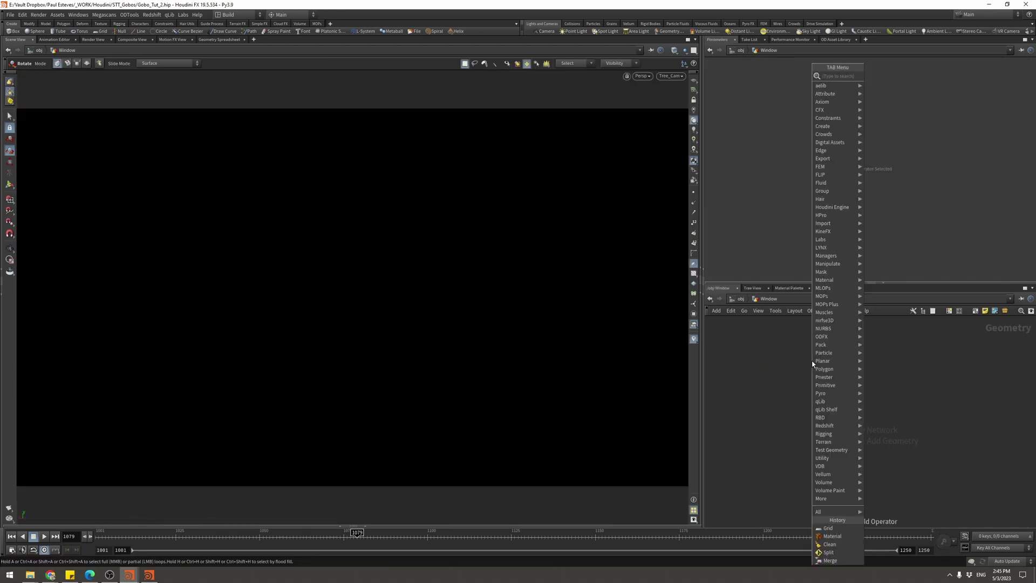
{"action": "type", "text": "cam"}
{"action": "key", "text": "Return"}
{"action": "left_click", "coordinate": [812, 361]}
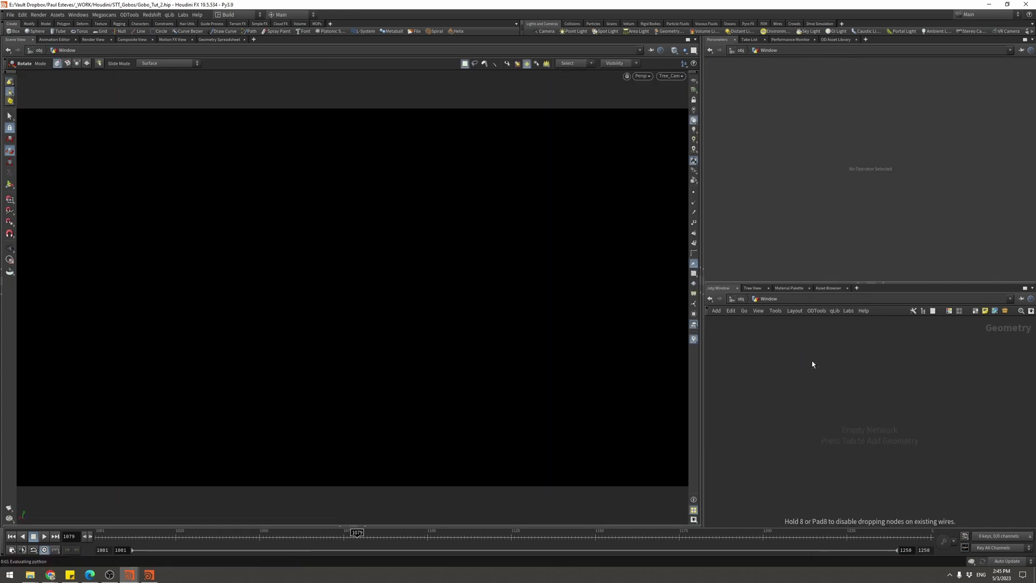
{"action": "left_click", "coordinate": [775, 362]}
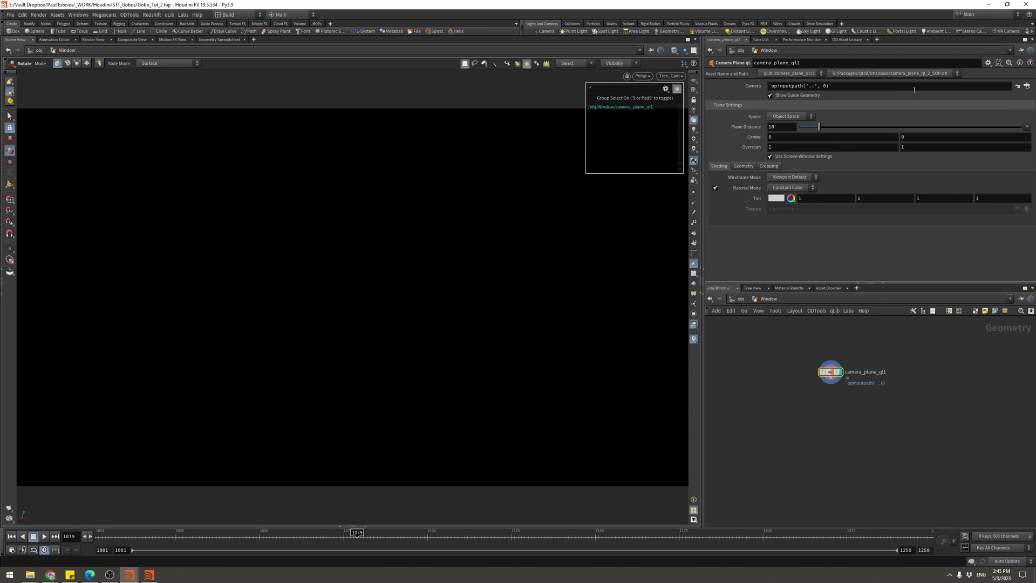
{"action": "left_click", "coordinate": [1025, 87]}
{"action": "left_click", "coordinate": [973, 48]}
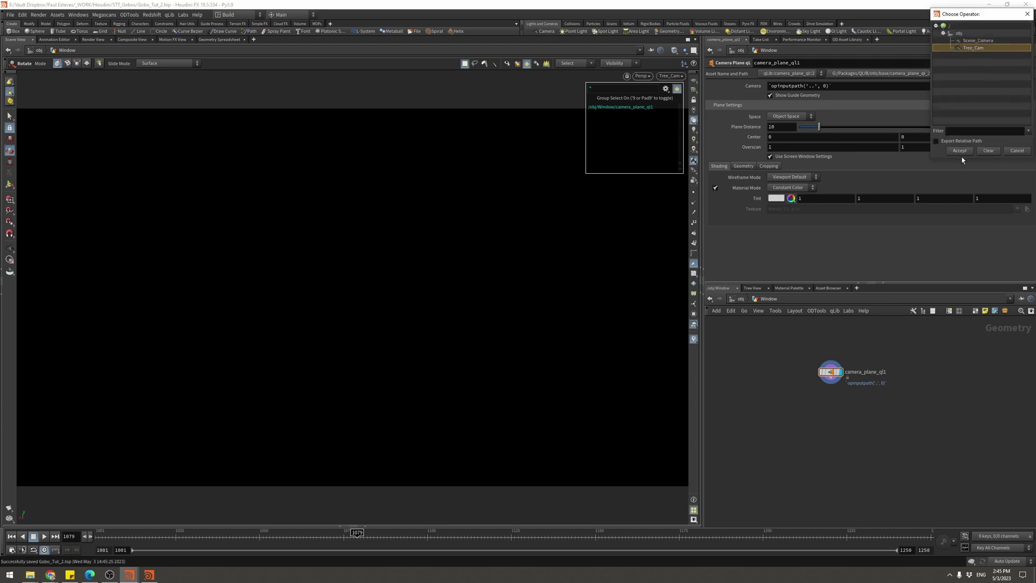
{"action": "left_click", "coordinate": [962, 152]}
Show the wireframe over the shaded view, and set the camera plane's geometry to polygon Columns
{"action": "key", "text": "shift+w"}
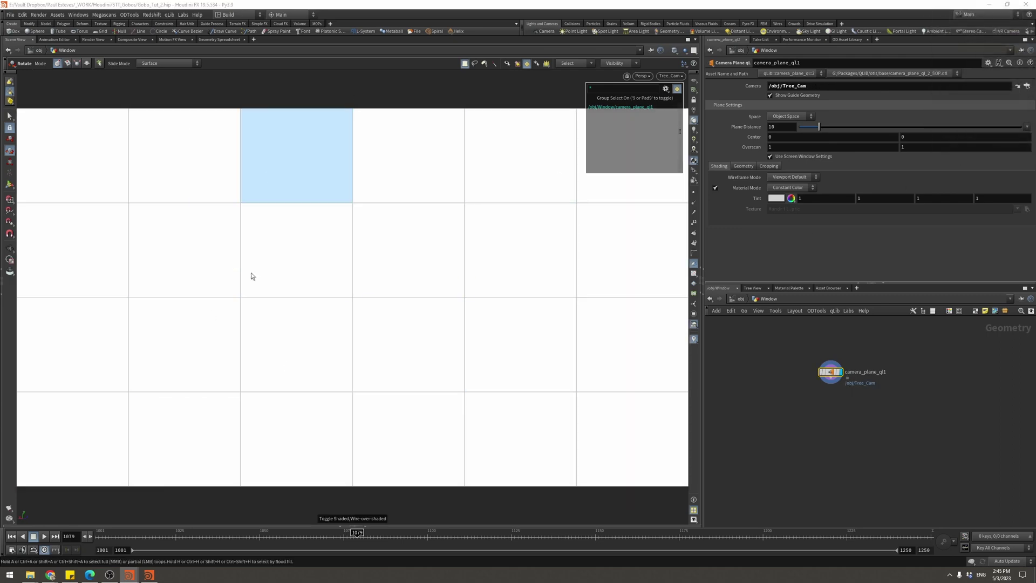
{"action": "left_click", "coordinate": [754, 168]}
{"action": "left_click", "coordinate": [843, 177]}
{"action": "left_click", "coordinate": [845, 193]}
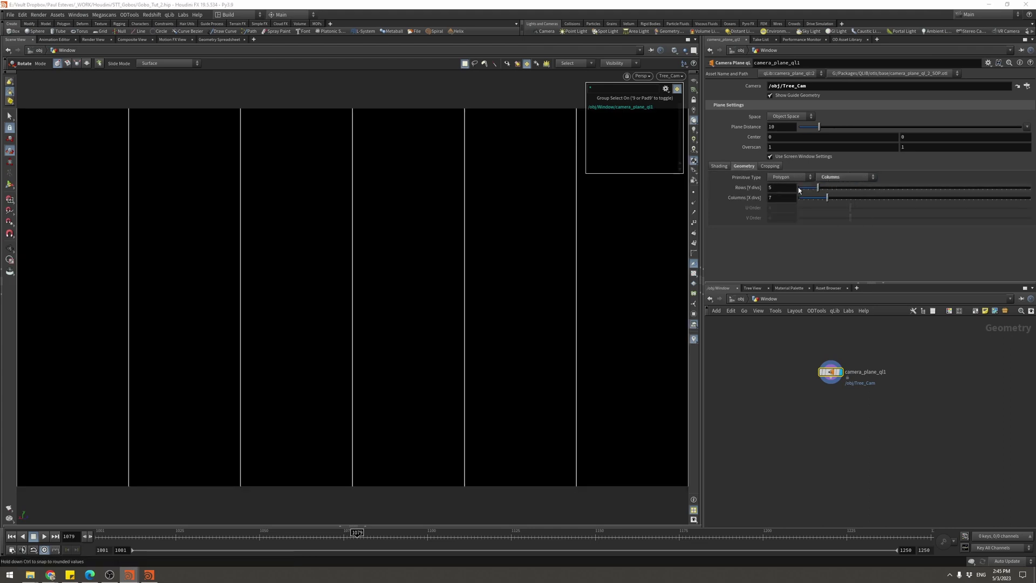
Append a Sweep to the camera plane, set its surface shape to Ribbon, and widen the ribbon to 1
{"action": "key", "text": "Tab"}
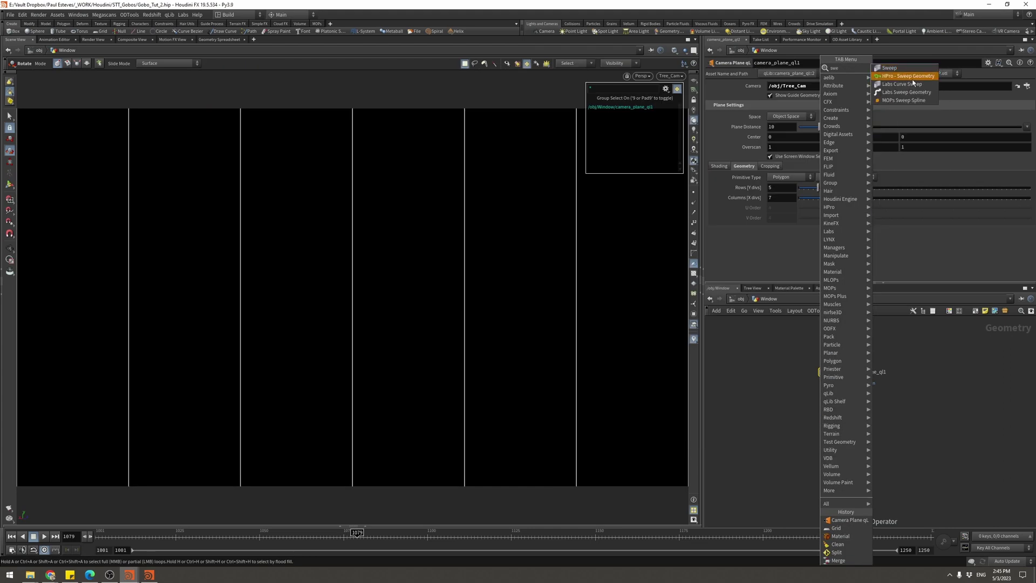
{"action": "left_click", "coordinate": [904, 67]}
{"action": "left_click_drag", "start_coordinate": [820, 416], "coordinate": [833, 413]}
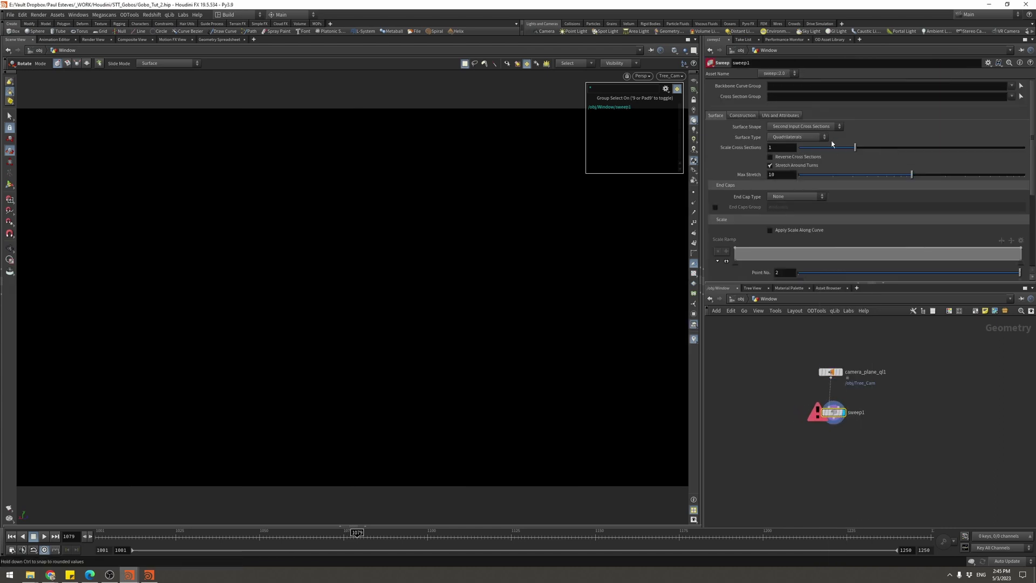
{"action": "left_click", "coordinate": [824, 127]}
{"action": "left_click", "coordinate": [807, 159]}
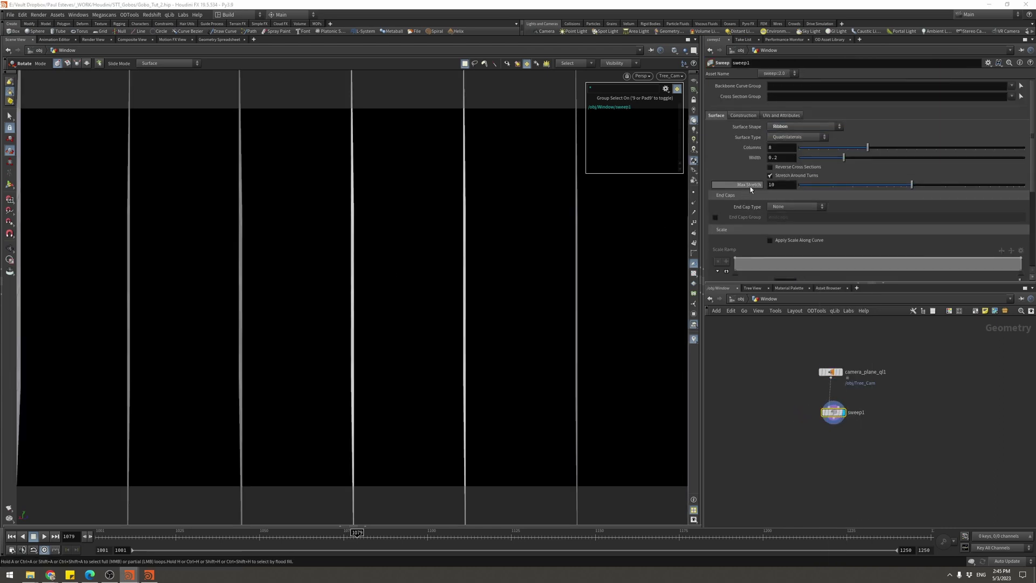
{"action": "left_click_drag", "start_coordinate": [856, 158], "coordinate": [1024, 158]}
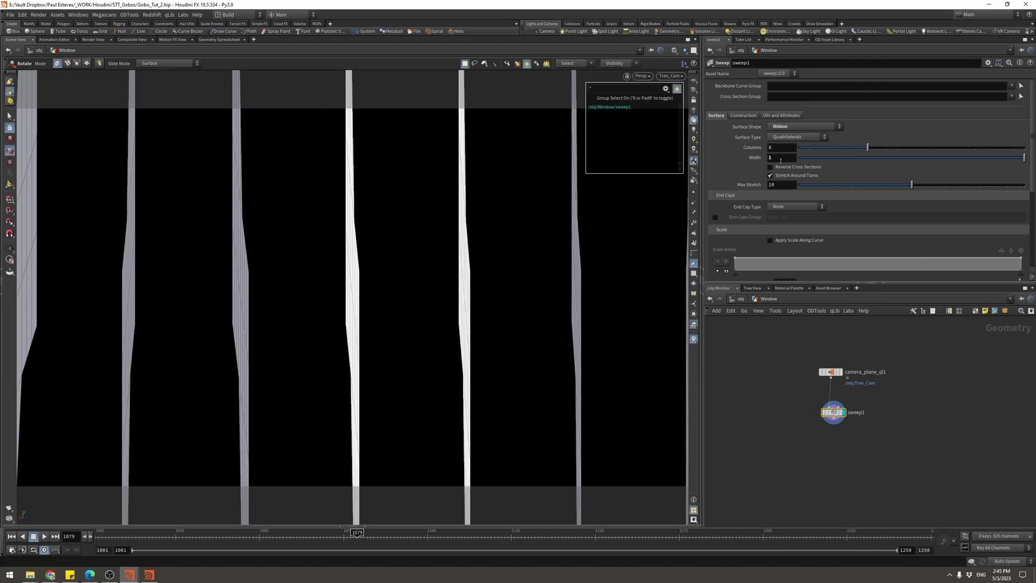
Apply roll to the sweep and set the Roll to 90
{"action": "scroll", "coordinate": [799, 216], "scroll_direction": "down", "scroll_amount": 4}
{"action": "left_click_drag", "start_coordinate": [889, 257], "coordinate": [865, 251]}
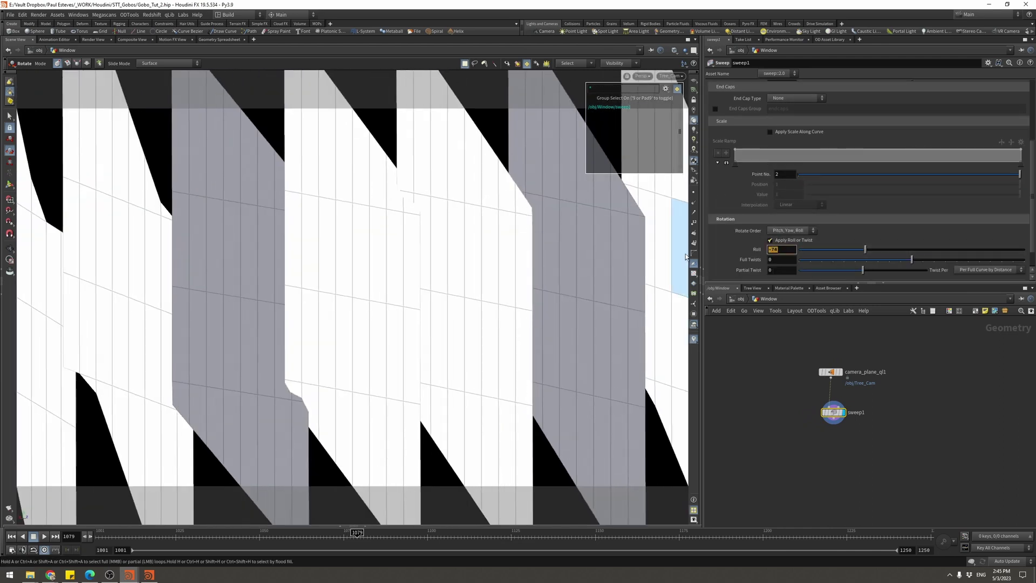
{"action": "type", "text": "90"}
{"action": "key", "text": "Return"}
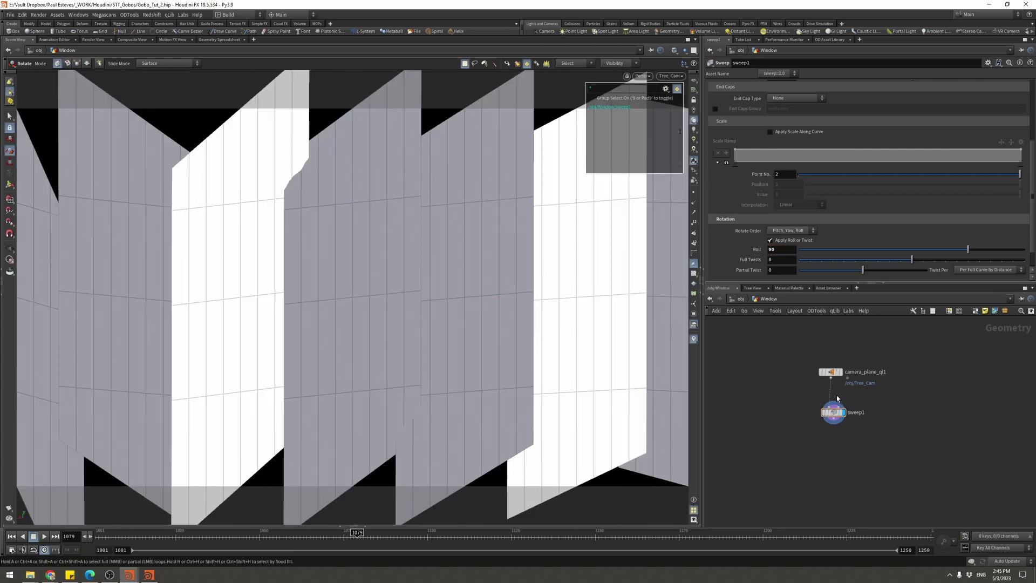
Inspect the camera plane's attributes and unlock the asset for editing its contents
{"action": "scroll", "coordinate": [836, 400], "scroll_direction": "up", "scroll_amount": 1}
{"action": "middle_click", "coordinate": [830, 367]}
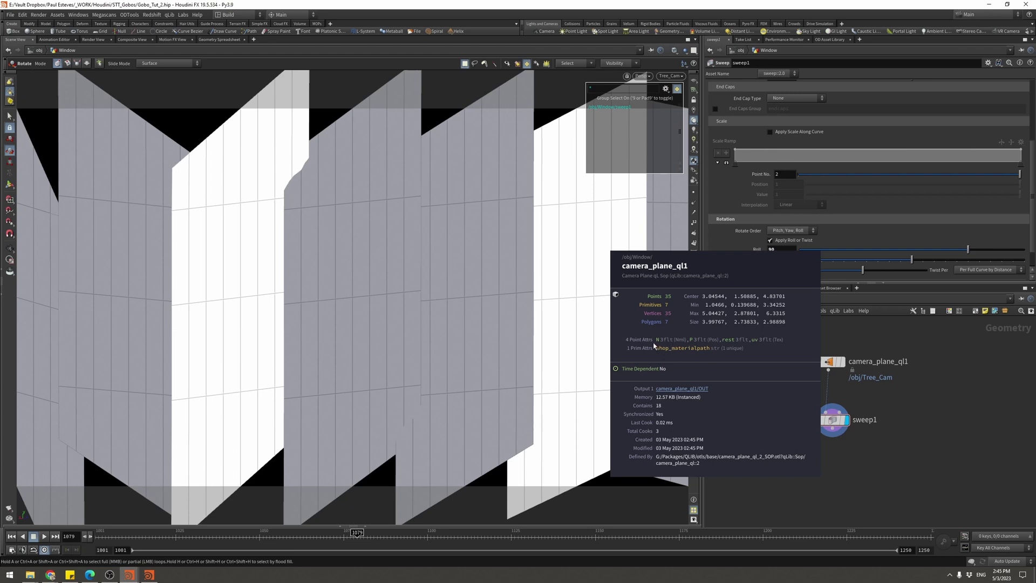
{"action": "double_click", "coordinate": [833, 361]}
{"action": "left_click", "coordinate": [768, 298]}
{"action": "right_click", "coordinate": [832, 361]}
{"action": "left_click", "coordinate": [860, 338]}
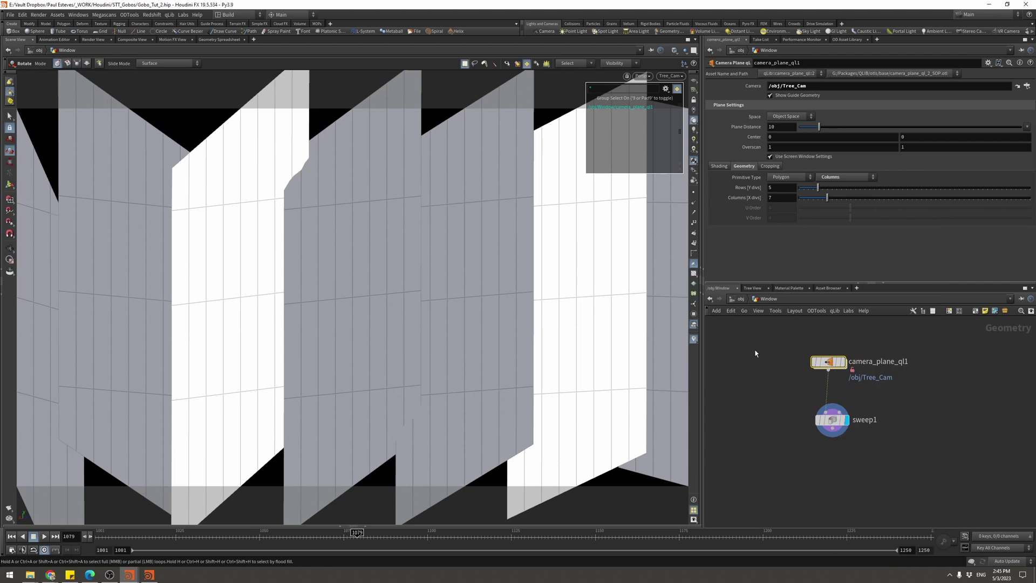
Inside the camera plane asset, insert an Orientation Along Curve node below camera_plane_grid, adjust its orientation, and return to the Window network
{"action": "double_click", "coordinate": [828, 361]}
{"action": "key", "text": "Tab"}
{"action": "type", "text": "mer"}
{"action": "key", "text": "Down"}
{"action": "key", "text": "Return"}
{"action": "left_click", "coordinate": [888, 331]}
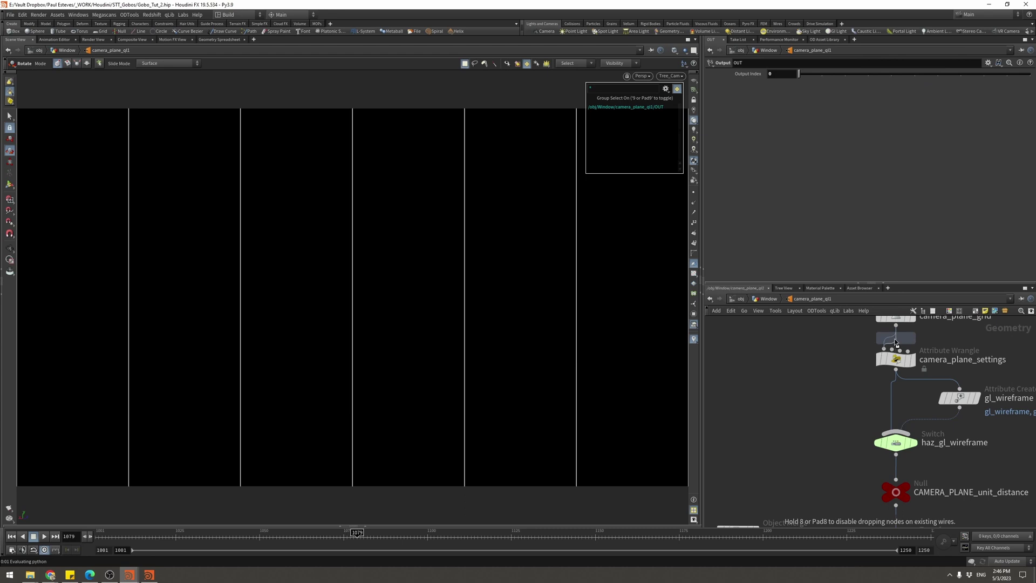
{"action": "left_click", "coordinate": [800, 141]}
{"action": "left_click", "coordinate": [797, 166]}
{"action": "left_click", "coordinate": [771, 298]}
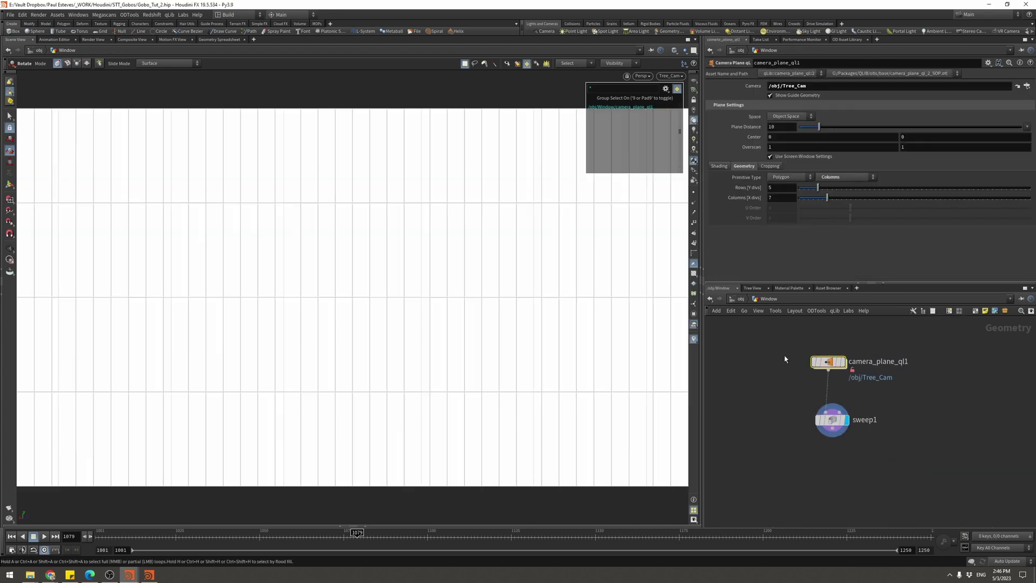
Set the sweep1 ribbon to 4 columns and a width of 0.163, and turn off the wireframe overlay
{"action": "left_click_drag", "start_coordinate": [809, 408], "coordinate": [804, 404]}
{"action": "scroll", "coordinate": [744, 141], "scroll_direction": "up", "scroll_amount": 3}
{"action": "left_click_drag", "start_coordinate": [916, 148], "coordinate": [836, 162]}
{"action": "left_click", "coordinate": [898, 157]}
{"action": "key", "text": "shift+w"}
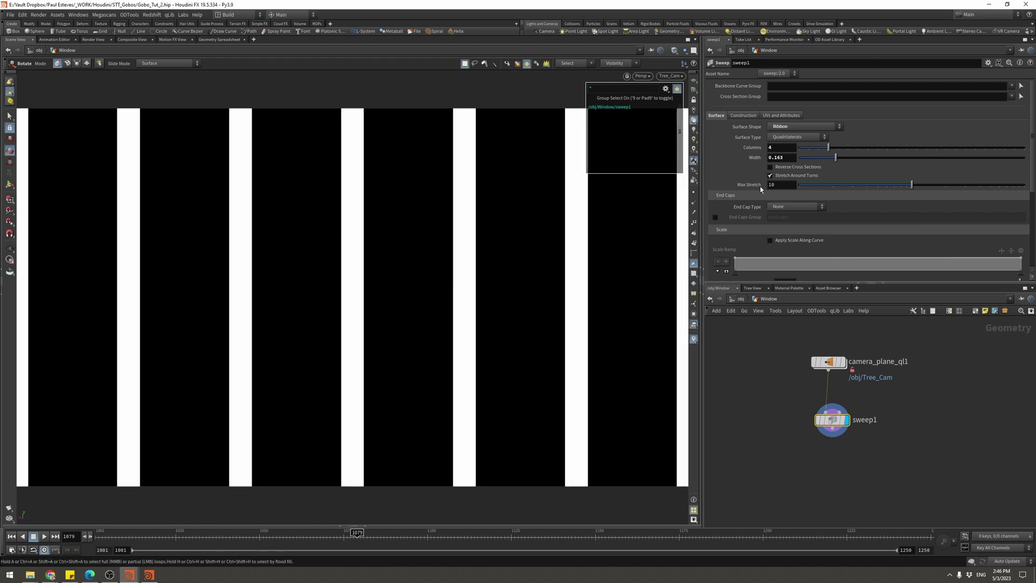
Display the other scene objects, append a black (0, 0, 0) Color node to the sweep, and save the scene
{"action": "left_click", "coordinate": [685, 51]}
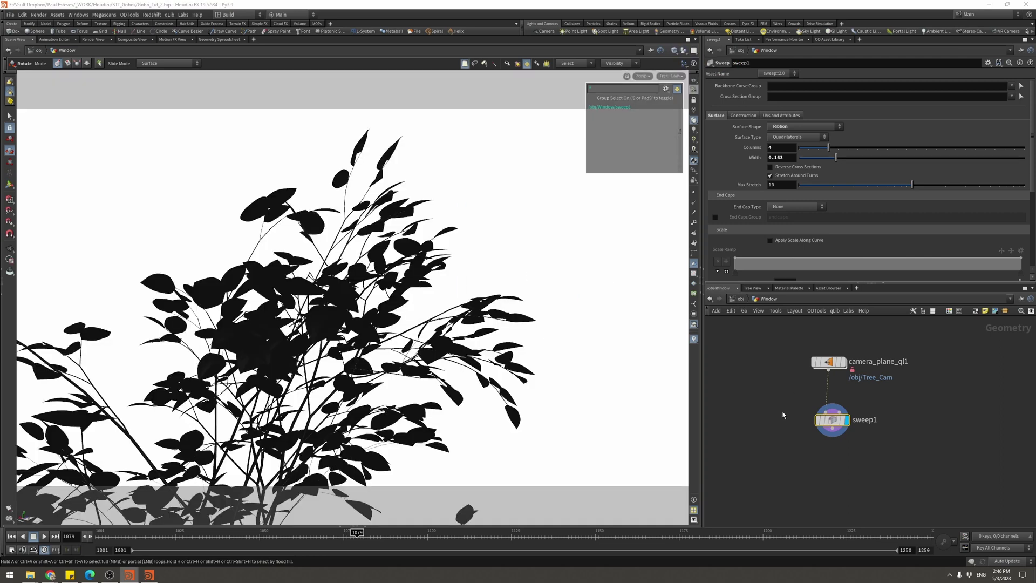
{"action": "key", "text": "Tab"}
{"action": "type", "text": "col"}
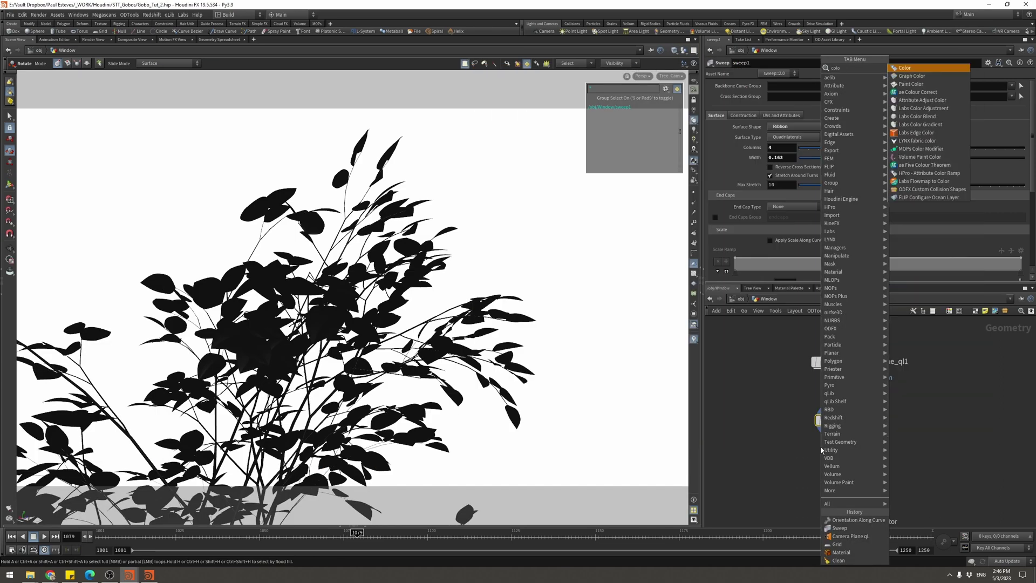
{"action": "key", "text": "Return"}
{"action": "left_click", "coordinate": [821, 447]}
{"action": "left_click", "coordinate": [776, 125]}
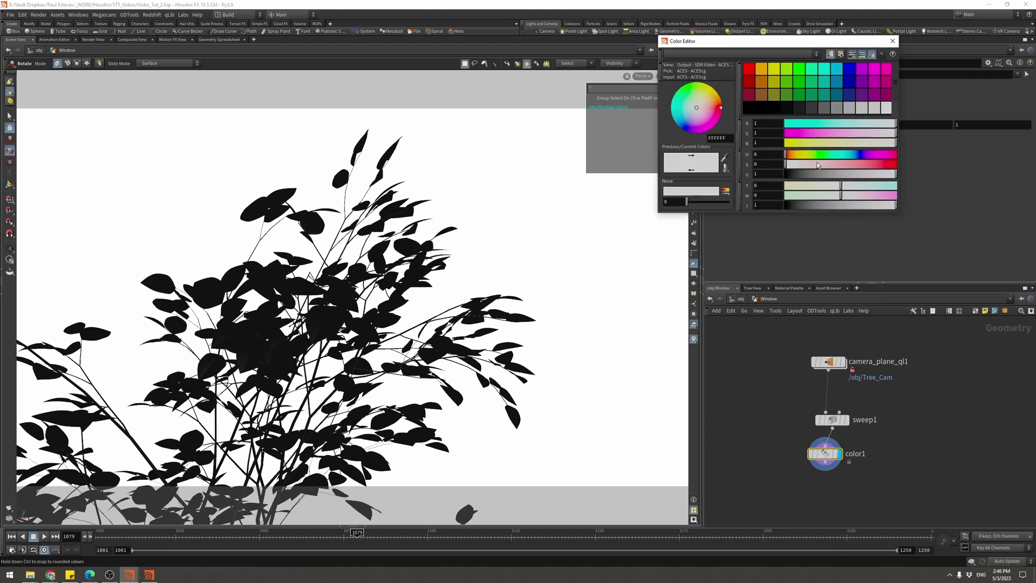
{"action": "left_click", "coordinate": [893, 41]}
{"action": "key", "text": "ctrl+s"}
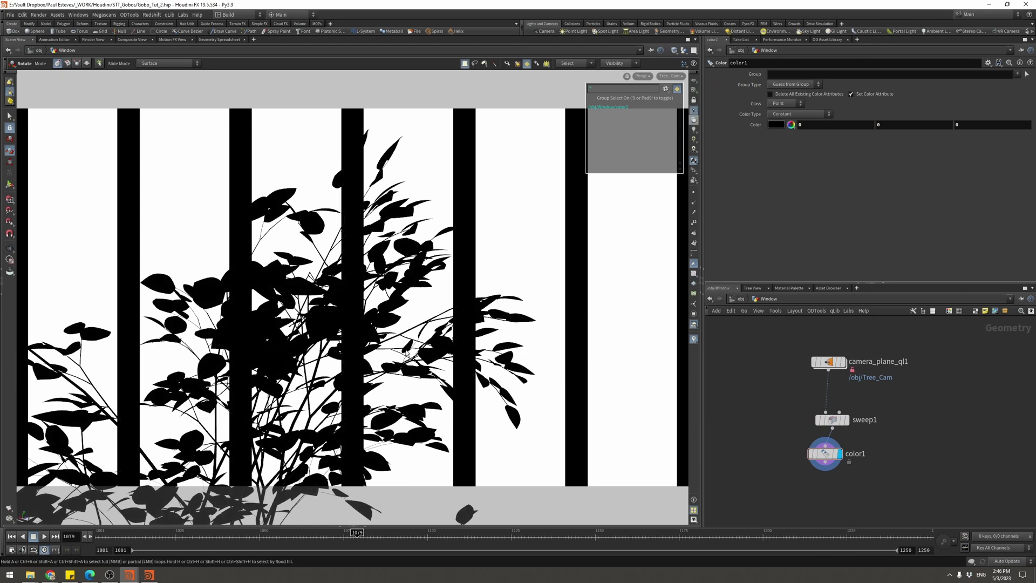
Narrow the window bars by setting the sweep's ribbon width to 0.083
{"action": "left_click", "coordinate": [832, 420]}
{"action": "left_click_drag", "start_coordinate": [832, 157], "coordinate": [818, 158]}
{"action": "left_click", "coordinate": [754, 416]}
Duplicate the camera plane and sweep nodes beside the originals, and set the copied camera plane's geometry to Rows
{"action": "left_click_drag", "start_coordinate": [825, 453], "coordinate": [833, 480]}
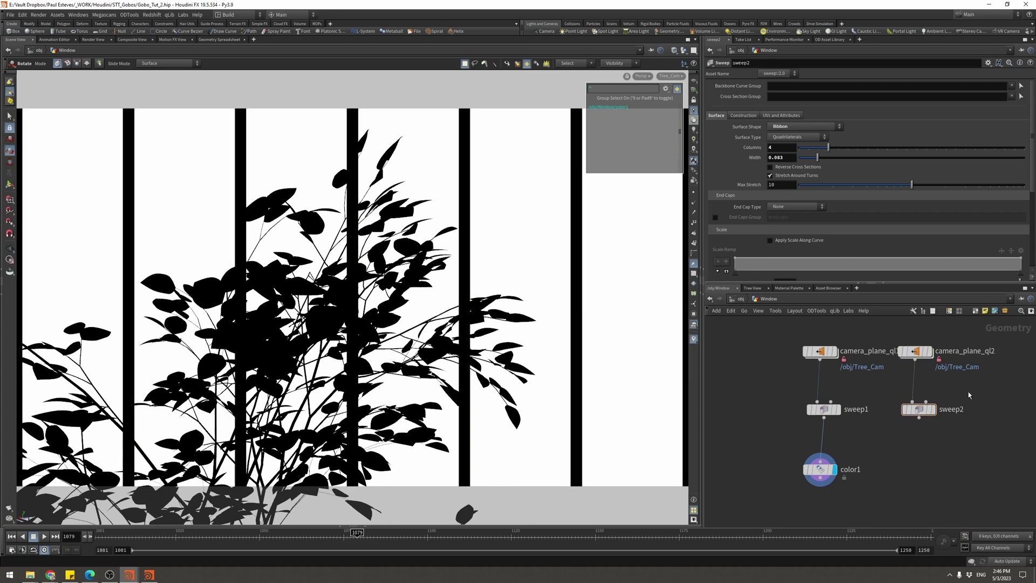
{"action": "left_click", "coordinate": [915, 351]}
{"action": "left_click", "coordinate": [838, 182]}
{"action": "left_click", "coordinate": [834, 177]}
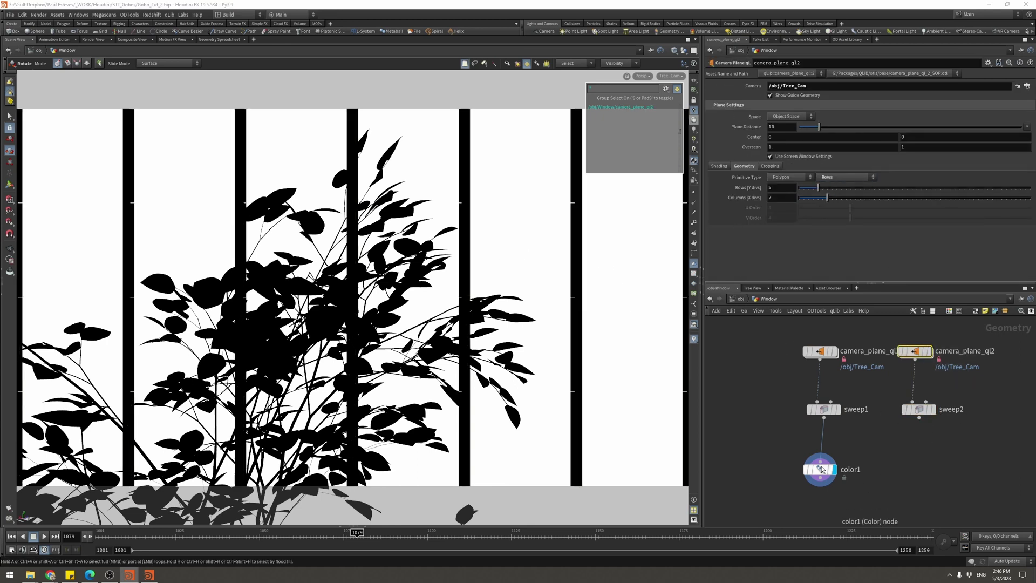
Combine sweep1 and sweep2 with a Merge node feeding the black Color node, and save the scene
{"action": "key", "text": "Tab"}
{"action": "type", "text": "merge"}
{"action": "key", "text": "Return"}
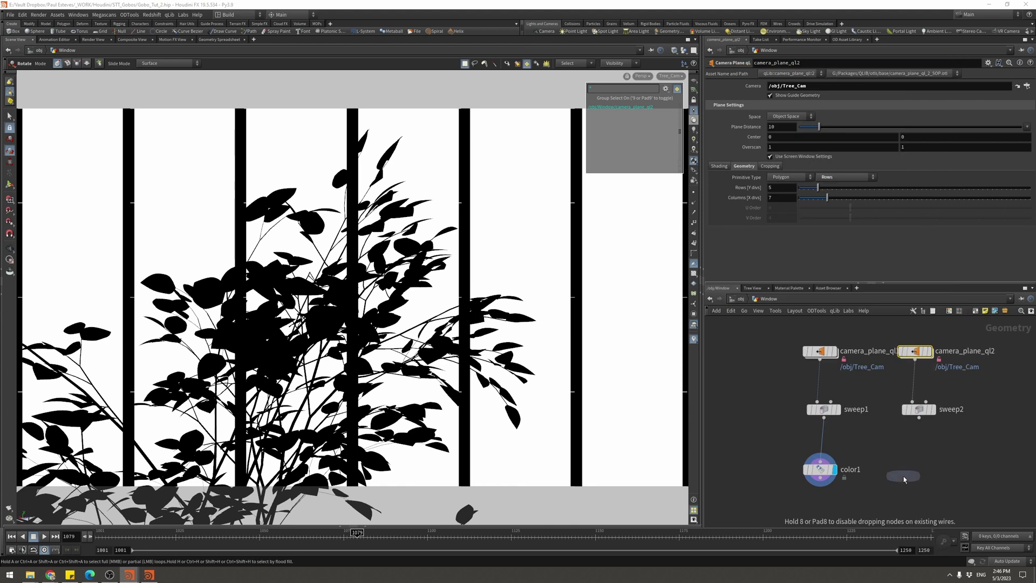
{"action": "left_click", "coordinate": [887, 443]}
{"action": "left_click_drag", "start_coordinate": [824, 418], "coordinate": [891, 434]}
{"action": "left_click", "coordinate": [900, 444]}
{"action": "left_click", "coordinate": [851, 495]}
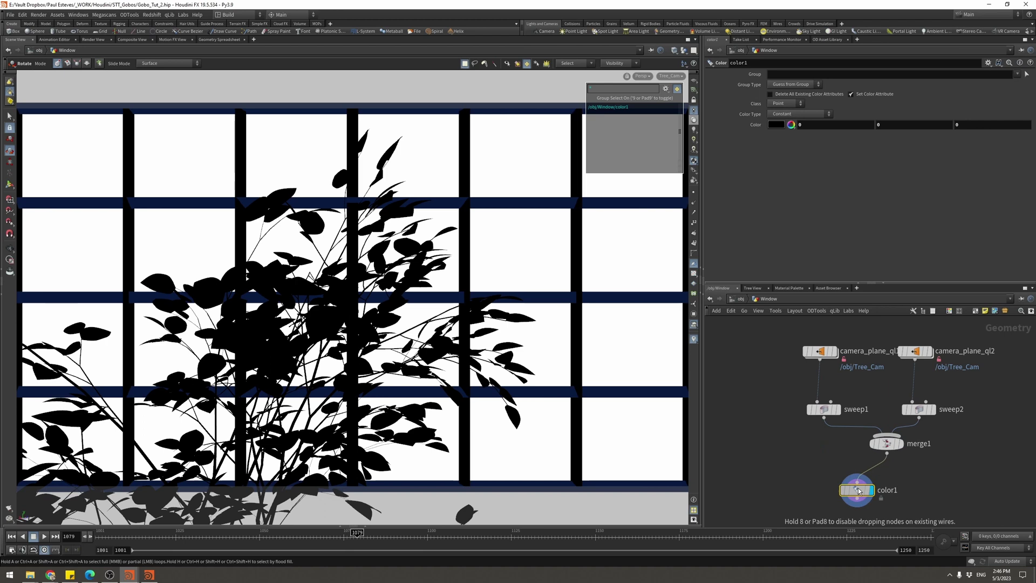
{"action": "key", "text": "ctrl+s"}
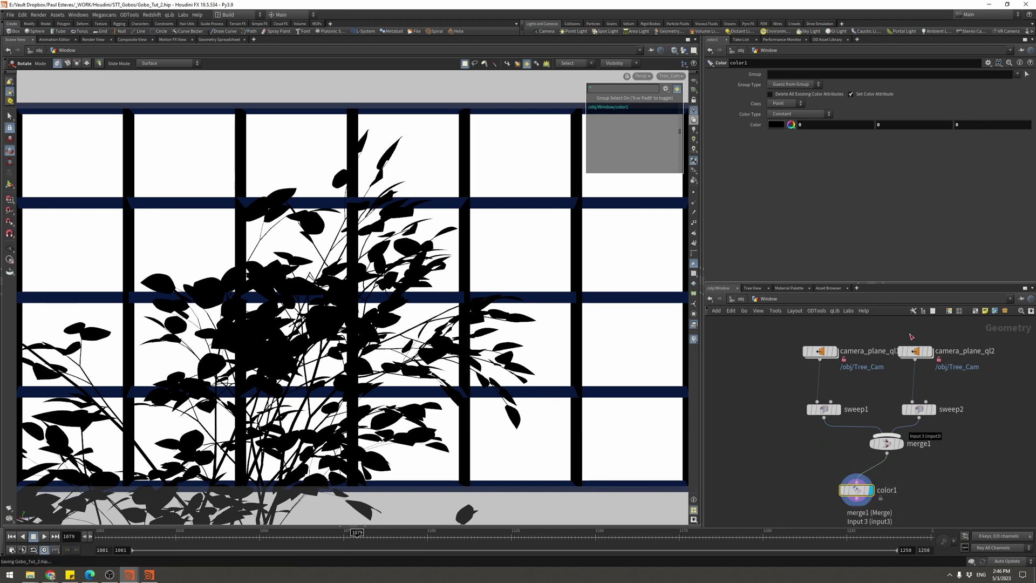
Lock Tree_Cam to the view and reframe it so the bush sits smaller and more centred behind the window grid
{"action": "left_click", "coordinate": [694, 101]}
{"action": "middle_click_drag", "start_coordinate": [442, 237], "coordinate": [410, 232], "text": "alt"}
{"action": "right_click_drag", "start_coordinate": [411, 232], "coordinate": [399, 210], "text": "alt"}
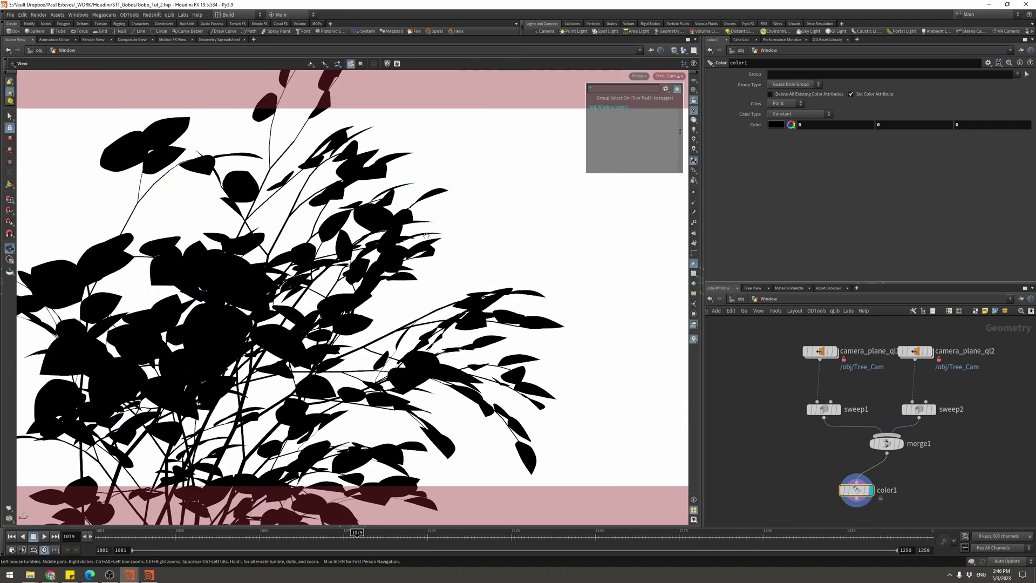
{"action": "middle_click_drag", "start_coordinate": [399, 210], "coordinate": [424, 238], "text": "alt"}
{"action": "right_click_drag", "start_coordinate": [424, 238], "coordinate": [394, 242], "text": "alt"}
{"action": "middle_click_drag", "start_coordinate": [393, 243], "coordinate": [382, 220], "text": "alt"}
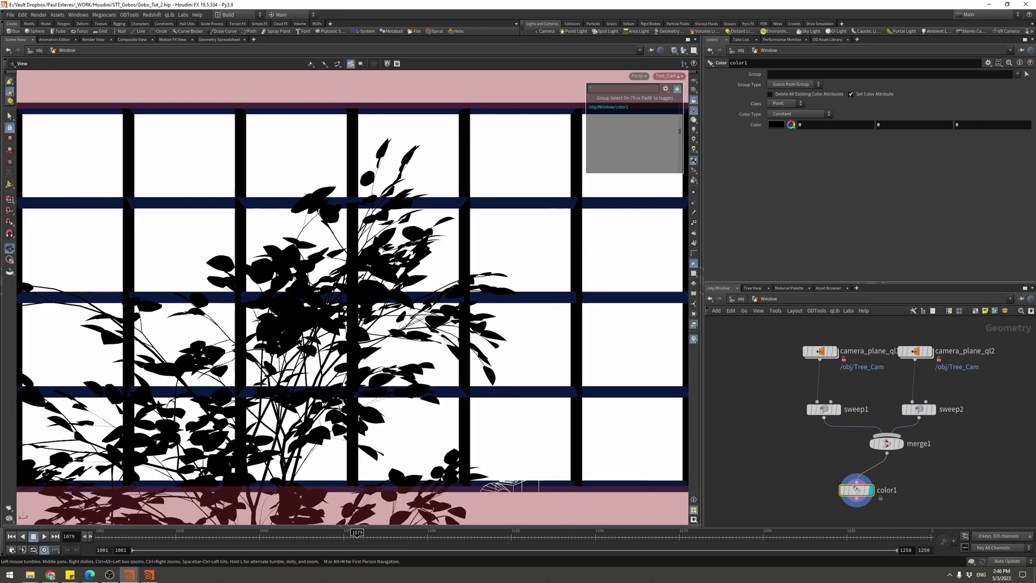
Try a larger Plane Distance on the column camera plane, and undo the change
{"action": "left_click", "coordinate": [820, 351]}
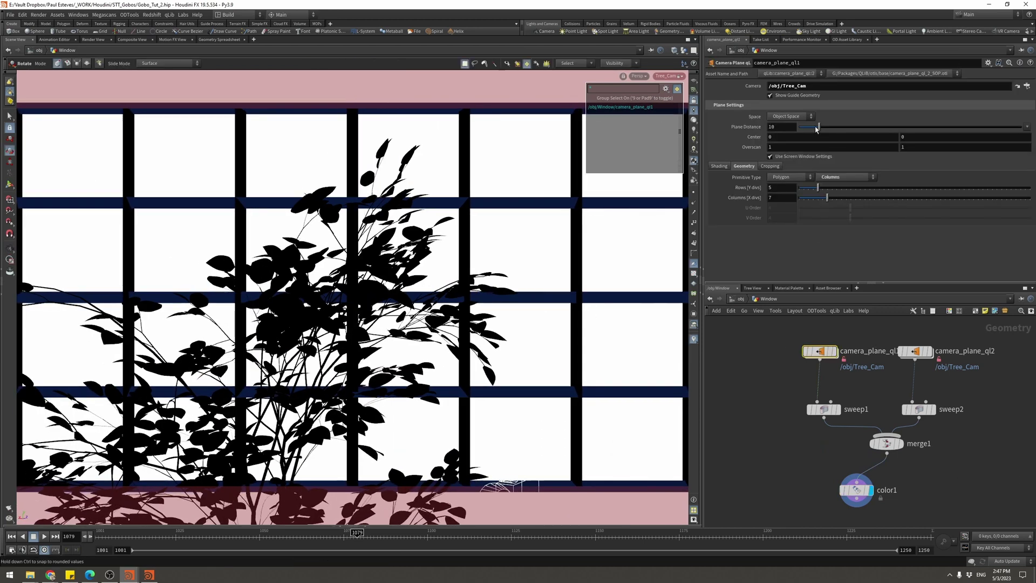
{"action": "left_click_drag", "start_coordinate": [816, 127], "coordinate": [840, 134]}
{"action": "key", "text": "ctrl+z"}
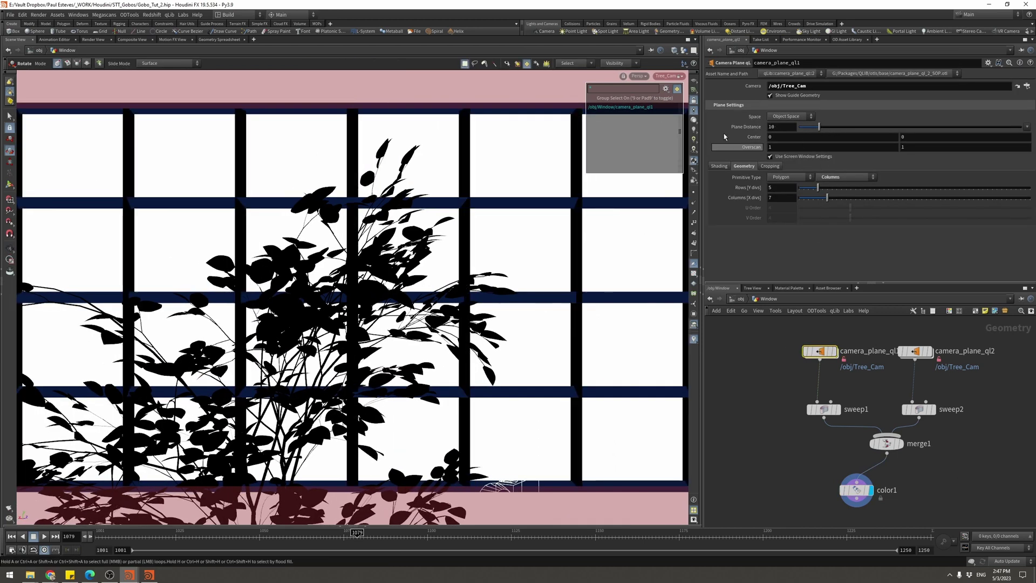
Unlock the camera from the view and examine the window grid between Tree_Cam and the backdrop in perspective
{"action": "left_click", "coordinate": [694, 100]}
{"action": "right_click_drag", "start_coordinate": [498, 216], "coordinate": [350, 271], "text": "alt"}
{"action": "left_click_drag", "start_coordinate": [350, 271], "coordinate": [518, 267]}
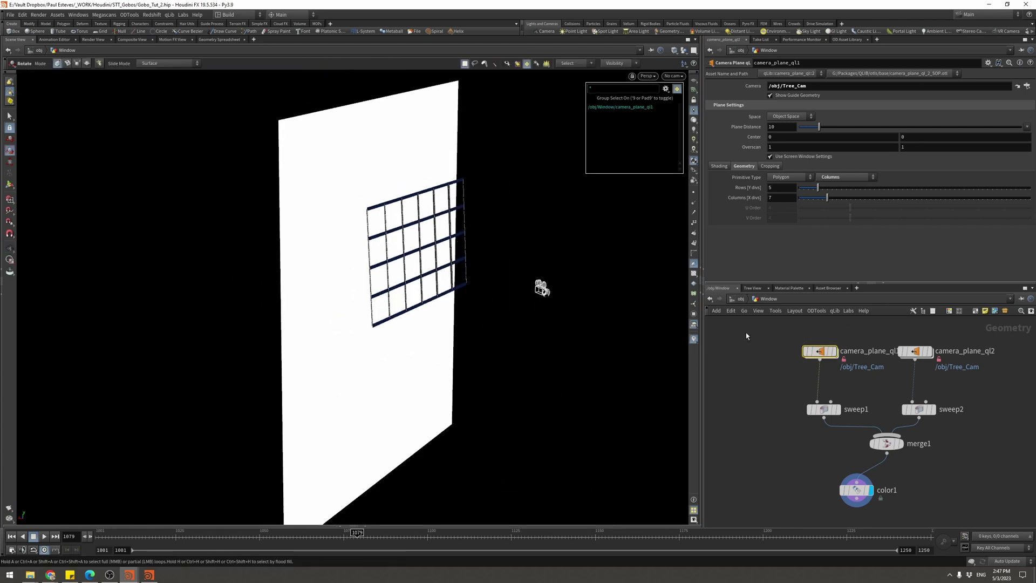
Select Tree_Cam at object level and examine its distance to the window grid and backdrop from the side
{"action": "left_click", "coordinate": [741, 299]}
{"action": "mouse_move", "coordinate": [844, 469]}
{"action": "left_mouse_down"}
{"action": "mouse_move", "coordinate": [836, 489]}
{"action": "mouse_move", "coordinate": [846, 477]}
{"action": "left_mouse_up"}
{"action": "left_click", "coordinate": [850, 350]}
{"action": "left_click_drag", "start_coordinate": [592, 325], "coordinate": [536, 287]}
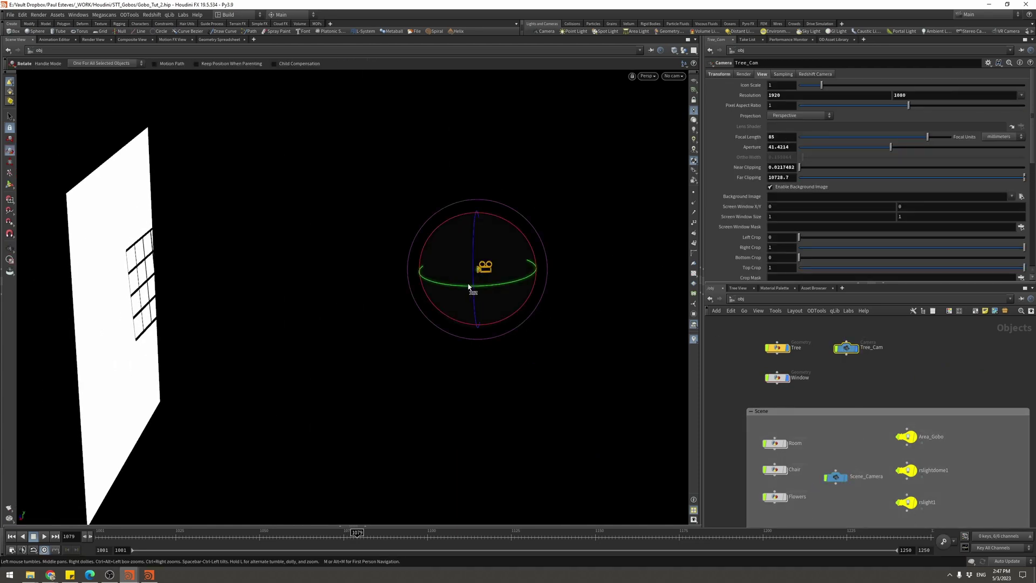
Try a different Plane Distance on the column camera plane inside Window, and return it to 10
{"action": "double_click", "coordinate": [777, 377]}
{"action": "left_click_drag", "start_coordinate": [819, 127], "coordinate": [734, 139]}
{"action": "type", "text": "10"}
{"action": "key", "text": "Return"}
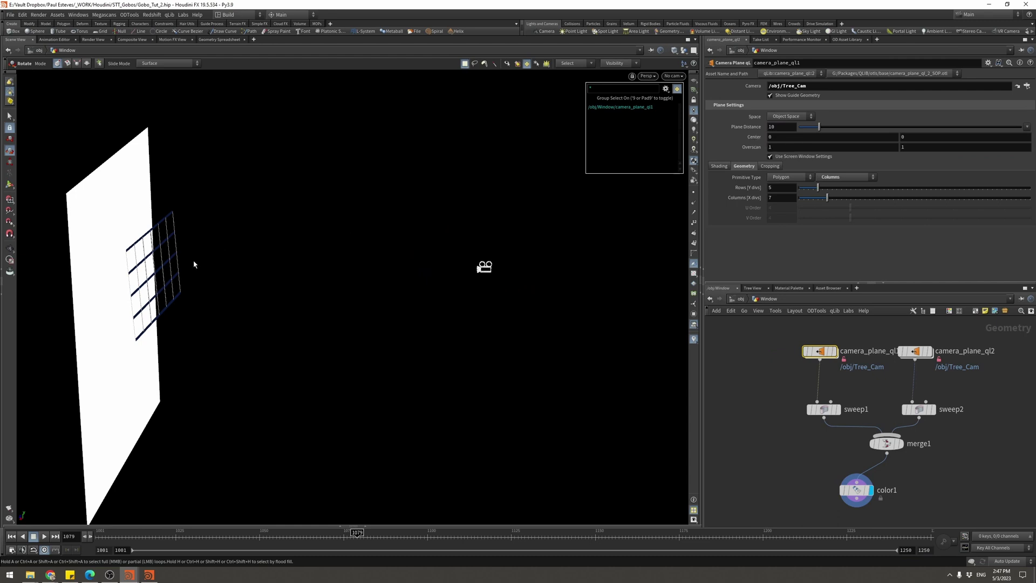
Look through Tree_Cam again and save the scene
{"action": "left_click", "coordinate": [681, 77]}
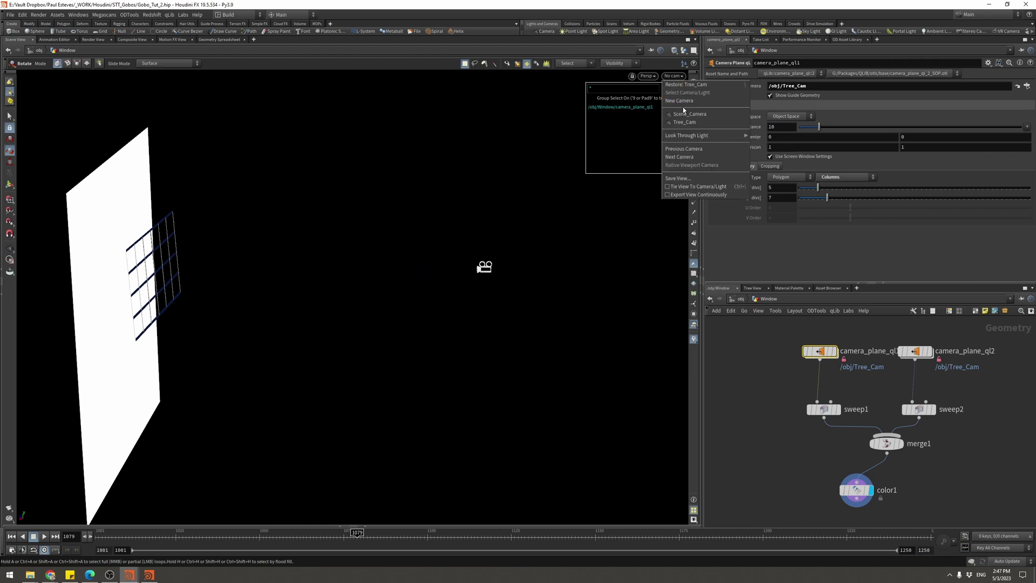
{"action": "left_click", "coordinate": [693, 121]}
{"action": "key", "text": "ctrl+s"}
Turn on Reverse Cross Sections for sweep2 so the horizontal bars face the camera
{"action": "middle_click_drag", "start_coordinate": [788, 477], "coordinate": [769, 454]}
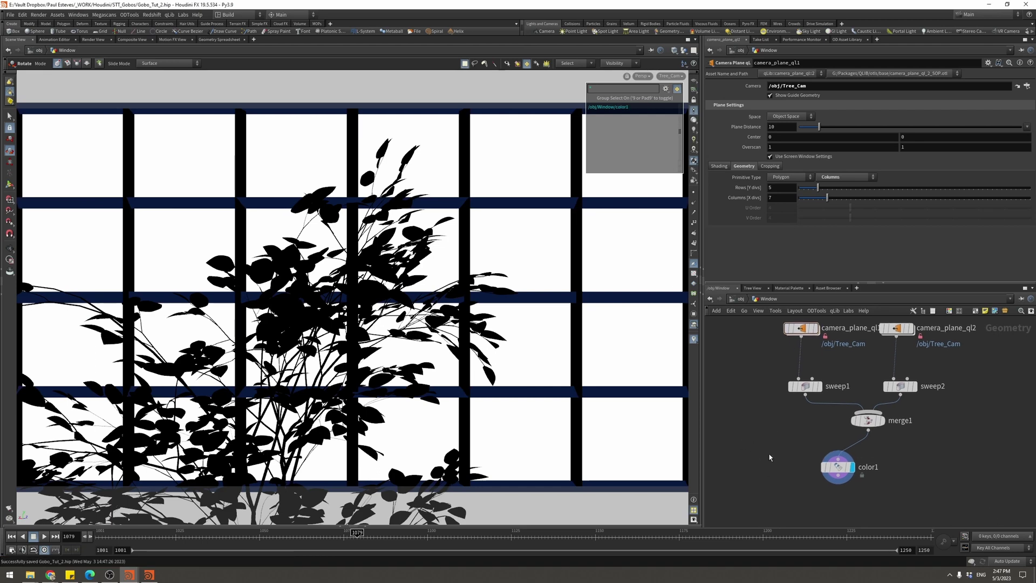
{"action": "left_click_drag", "start_coordinate": [771, 455], "coordinate": [884, 496]}
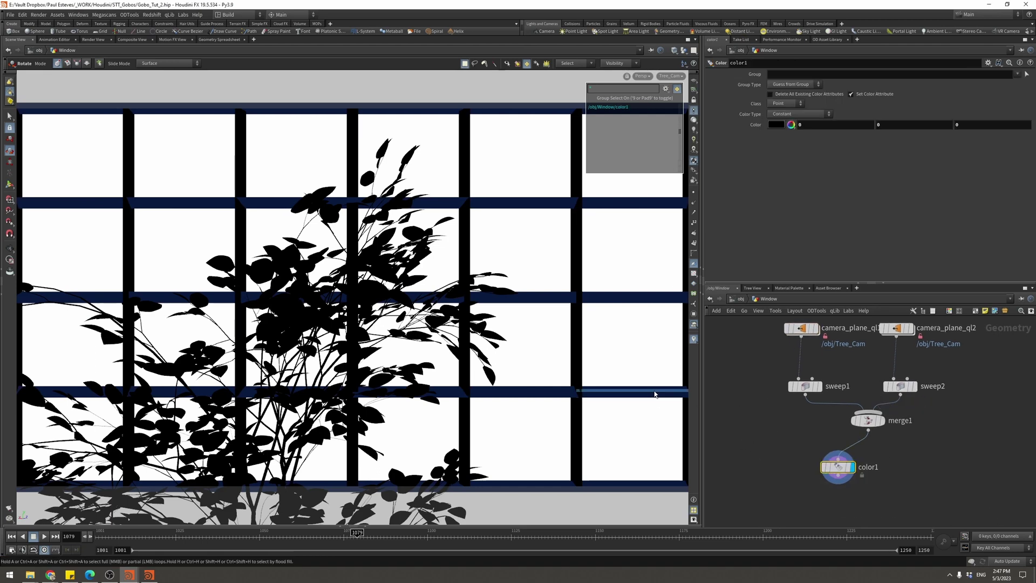
{"action": "left_click", "coordinate": [900, 386]}
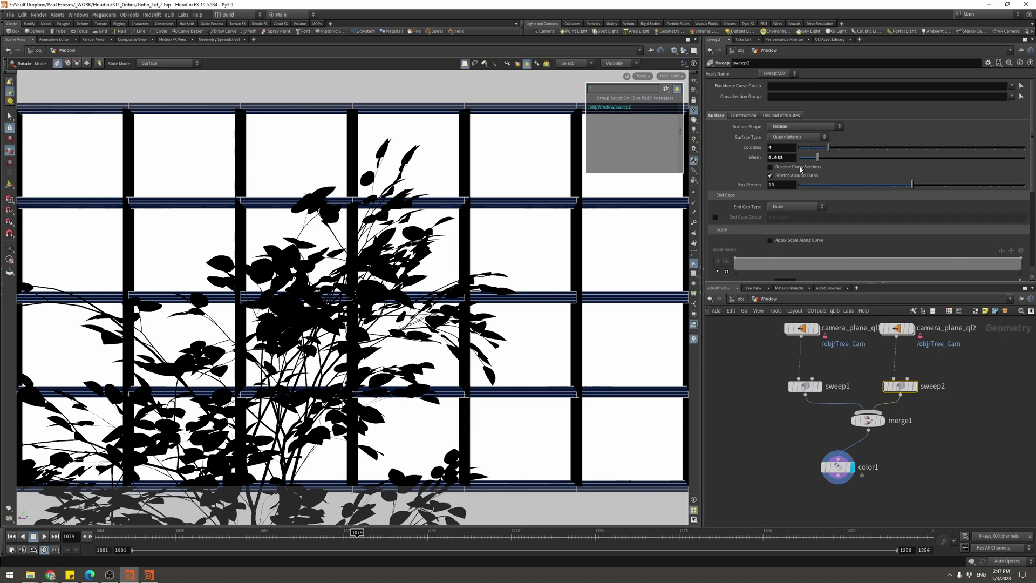
{"action": "left_click", "coordinate": [800, 167]}
{"action": "left_click", "coordinate": [792, 457]}
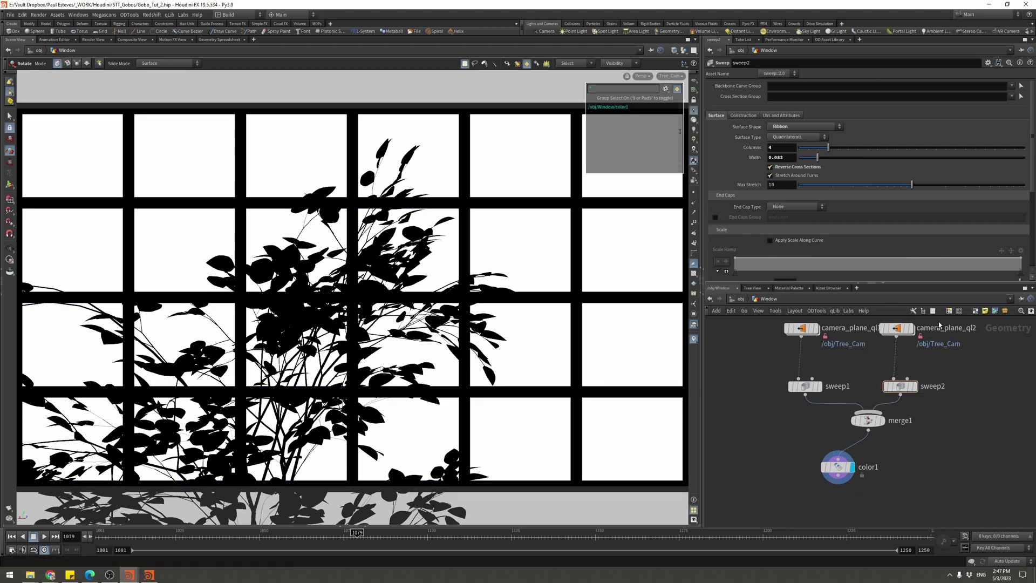
Raise the row camera plane to 20 rows and reduce sweep2's Width to make thin horizontal slats
{"action": "key", "text": "Up"}
{"action": "left_click_drag", "start_coordinate": [818, 187], "coordinate": [888, 193]}
{"action": "key", "text": "Down"}
{"action": "left_click_drag", "start_coordinate": [817, 157], "coordinate": [811, 159]}
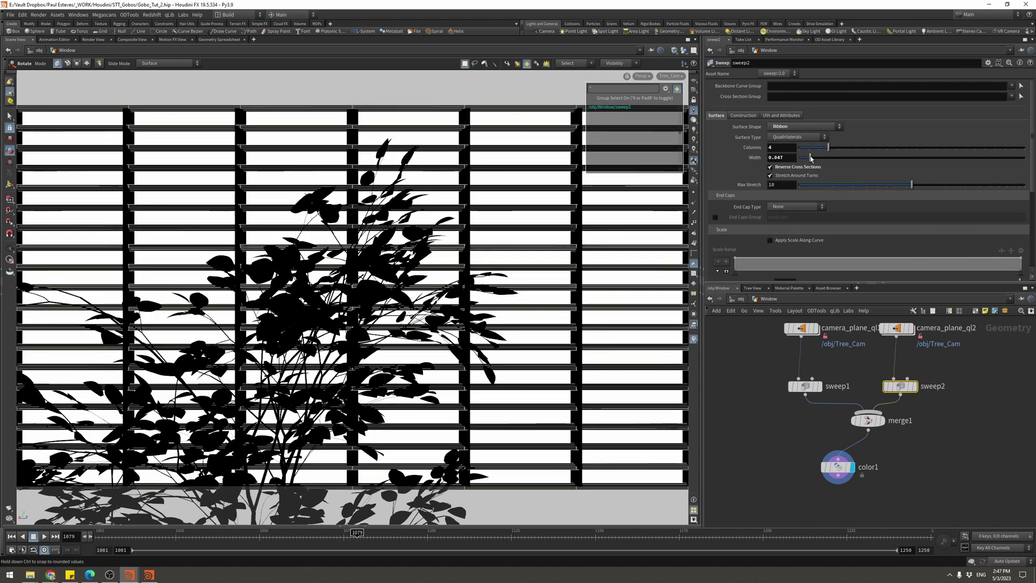
{"action": "left_click", "coordinate": [782, 429]}
{"action": "middle_click_drag", "start_coordinate": [781, 437], "coordinate": [764, 414]}
{"action": "left_click_drag", "start_coordinate": [809, 158], "coordinate": [804, 160]}
Set the column camera plane to 4 rows and 4 columns, and widen sweep1's ribbons to 0.176
{"action": "middle_click_drag", "start_coordinate": [741, 339], "coordinate": [744, 370]}
{"action": "left_click", "coordinate": [785, 337]}
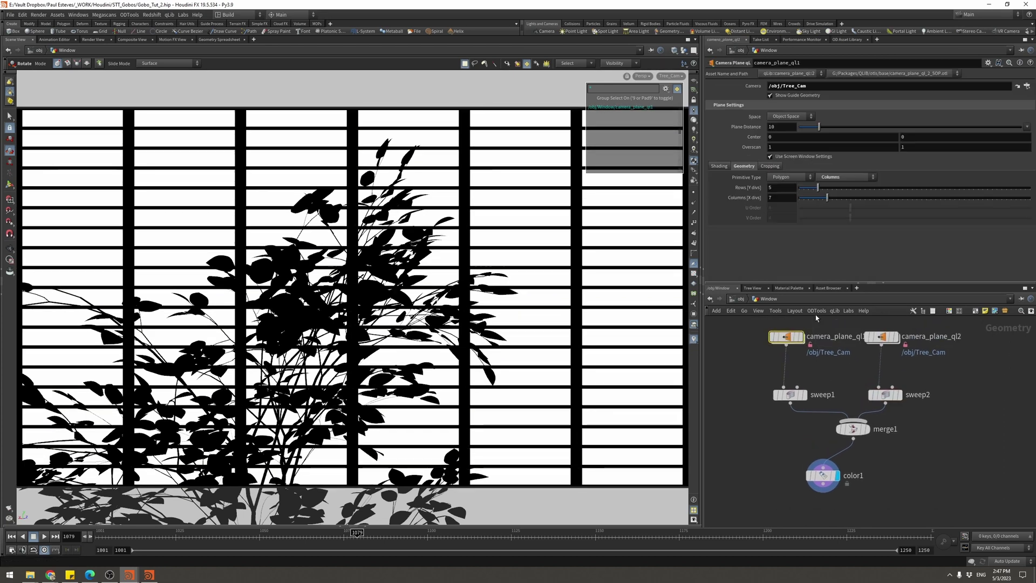
{"action": "left_click_drag", "start_coordinate": [818, 190], "coordinate": [813, 198]}
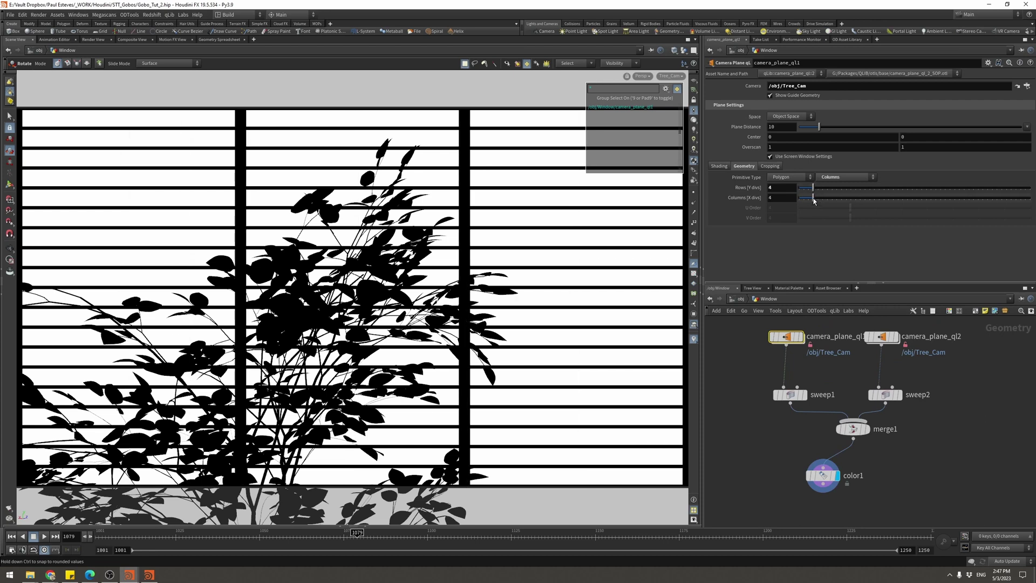
{"action": "left_click_drag", "start_coordinate": [794, 409], "coordinate": [793, 406]}
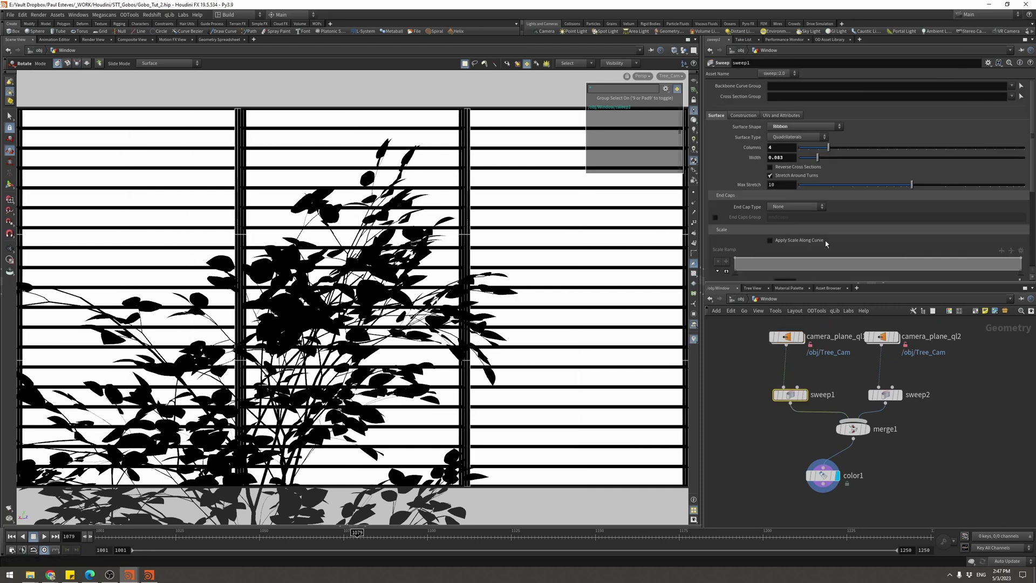
{"action": "left_click_drag", "start_coordinate": [819, 160], "coordinate": [839, 160]}
{"action": "middle_click_drag", "start_coordinate": [760, 472], "coordinate": [750, 413]}
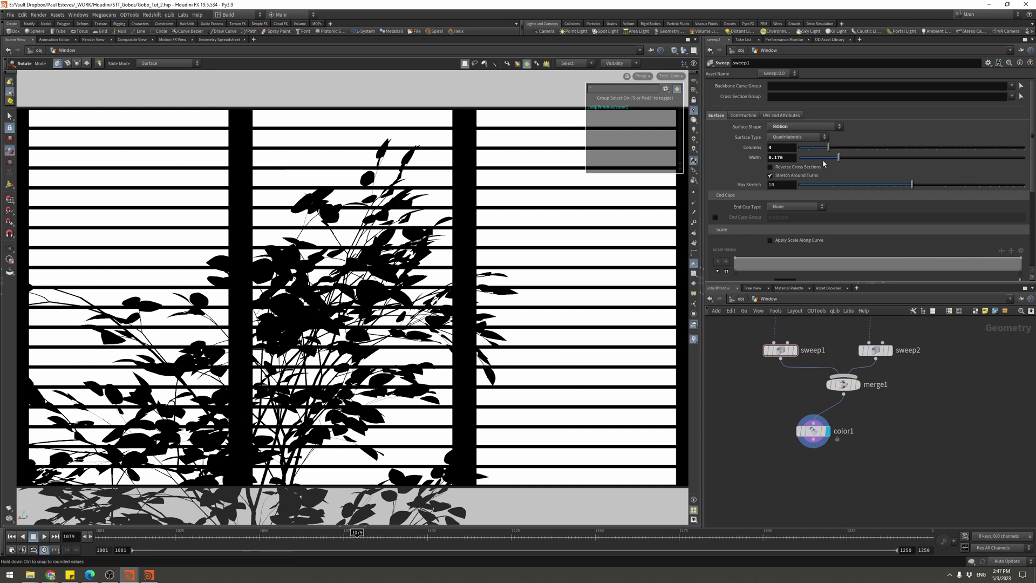
Increase the Rows of camera_plane_ql2 to 50 for denser blinds
{"action": "middle_click_drag", "start_coordinate": [948, 343], "coordinate": [933, 388]}
{"action": "left_click", "coordinate": [858, 336]}
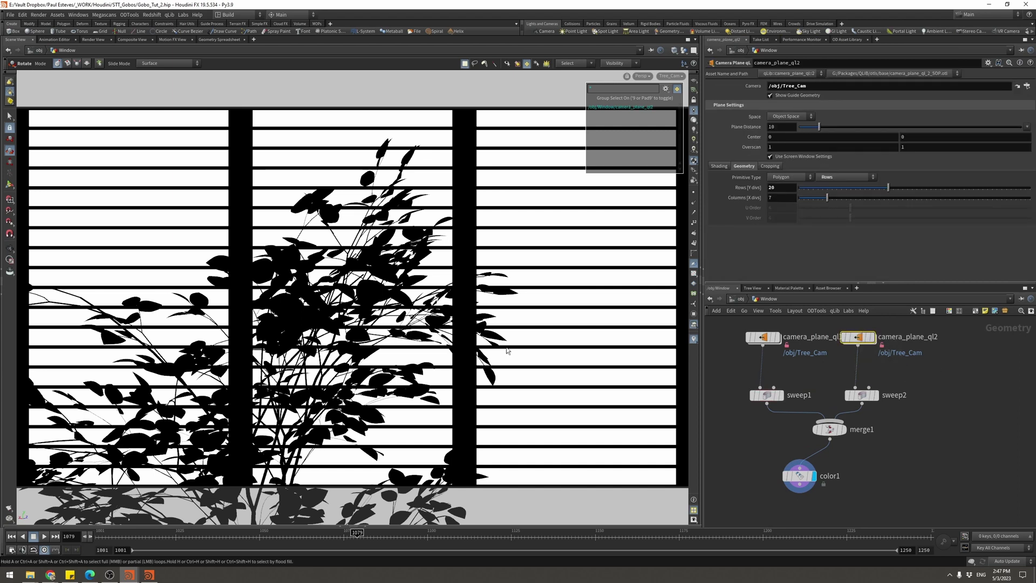
{"action": "left_click_drag", "start_coordinate": [889, 195], "coordinate": [992, 197]}
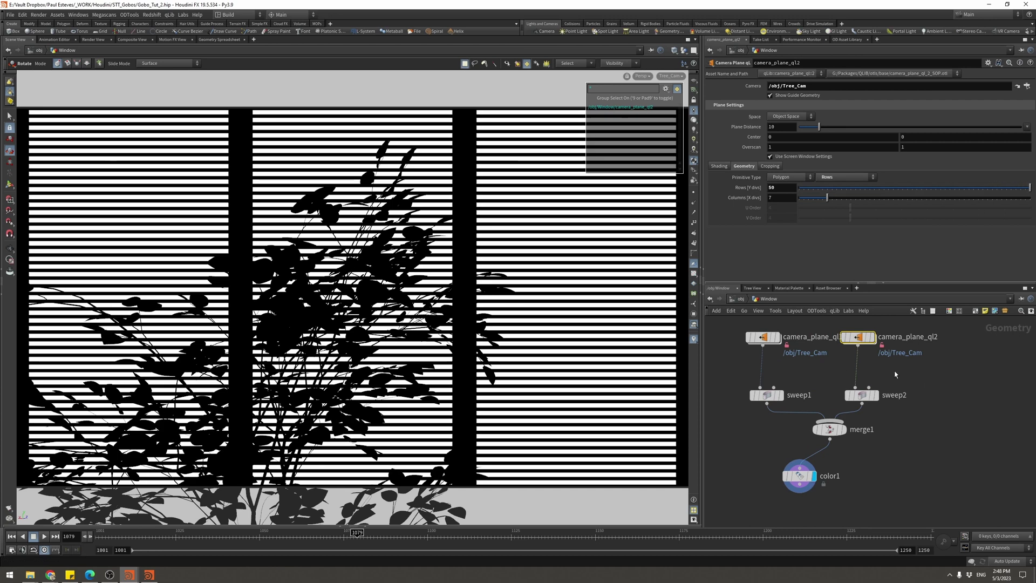
Set camera_plane_ql1 to 6 rows and 7 columns, save the scene, and set sweep1's Width to 0.289
{"action": "left_click", "coordinate": [767, 395]}
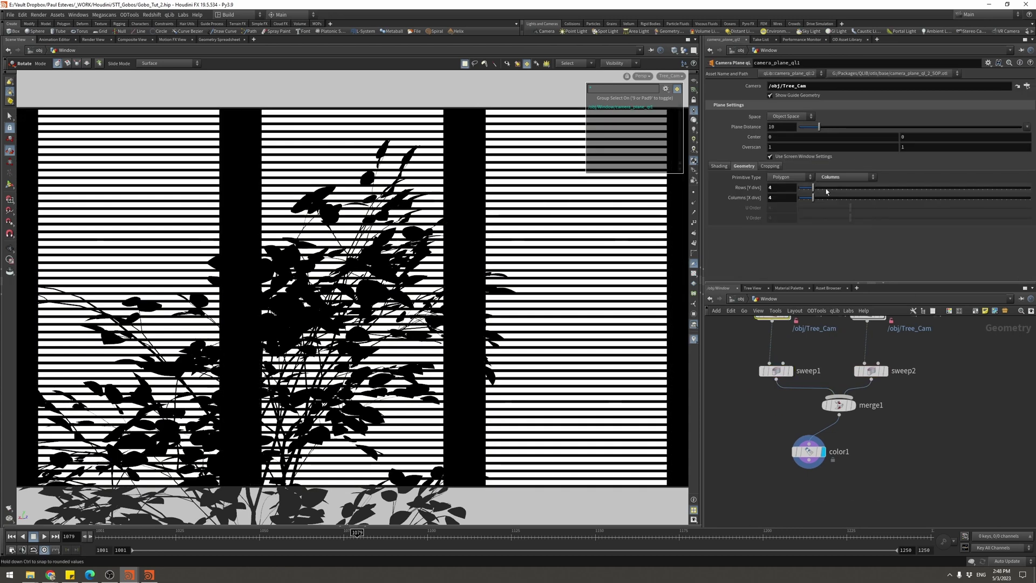
{"action": "mouse_move", "coordinate": [817, 206]}
{"action": "left_mouse_down"}
{"action": "mouse_move", "coordinate": [842, 206]}
{"action": "mouse_move", "coordinate": [827, 206]}
{"action": "left_mouse_up"}
{"action": "key", "text": "ctrl+s"}
{"action": "left_click", "coordinate": [776, 371]}
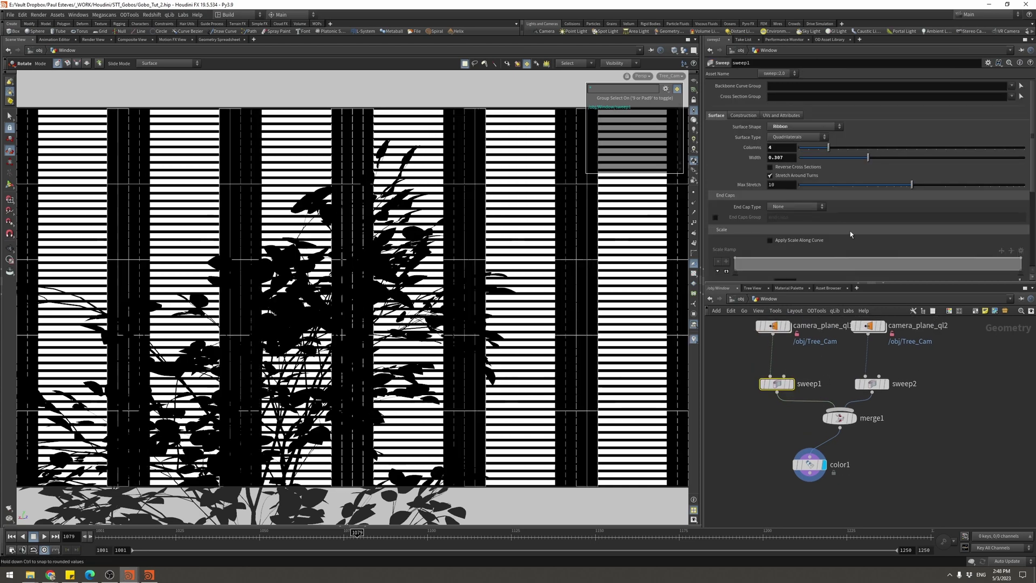
{"action": "left_click_drag", "start_coordinate": [868, 160], "coordinate": [863, 160]}
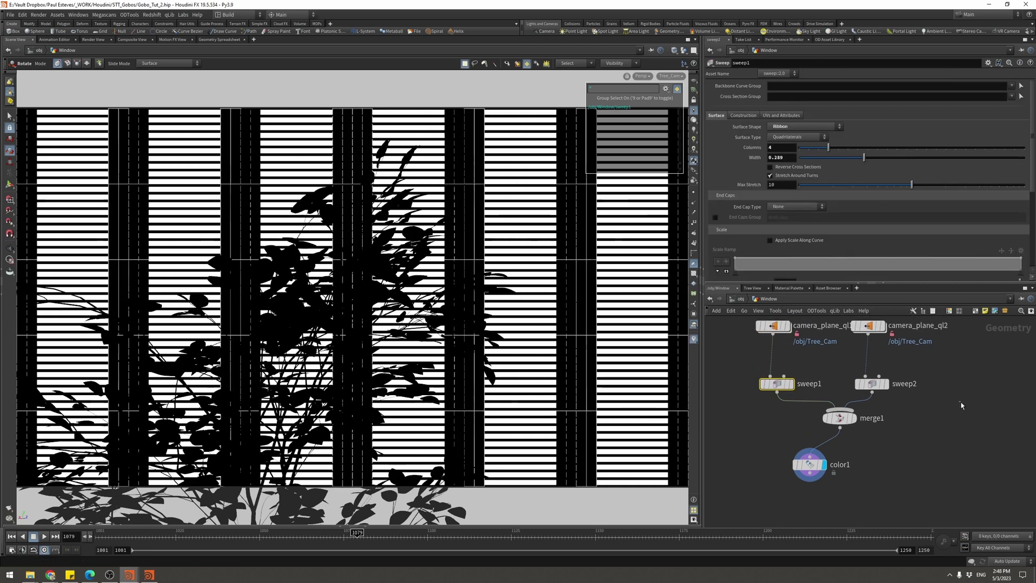
Set sweep2's Width to 0.012 and place the color1 node further below merge1
{"action": "left_click", "coordinate": [880, 384]}
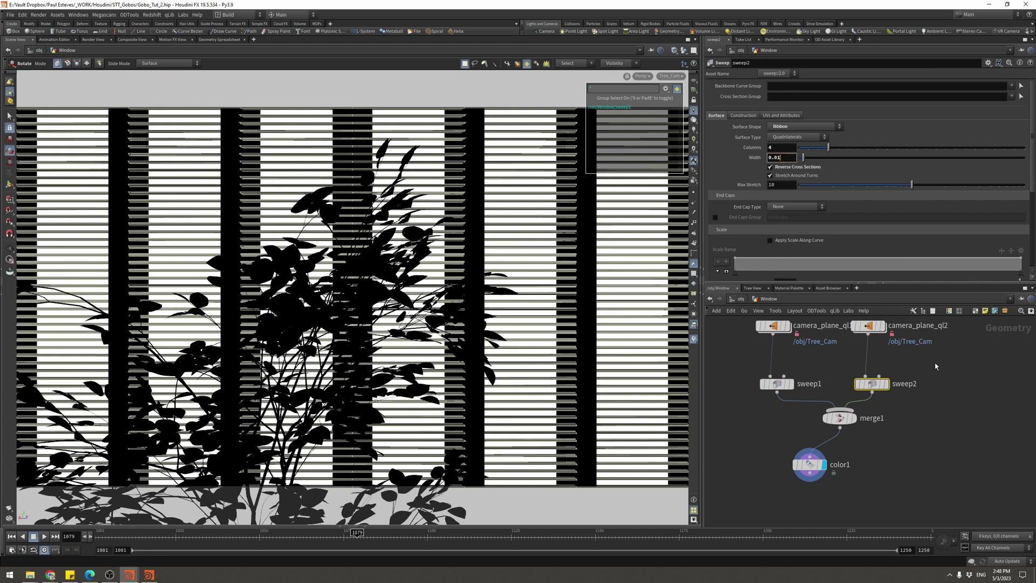
{"action": "type", "text": "2"}
{"action": "key", "text": "Return"}
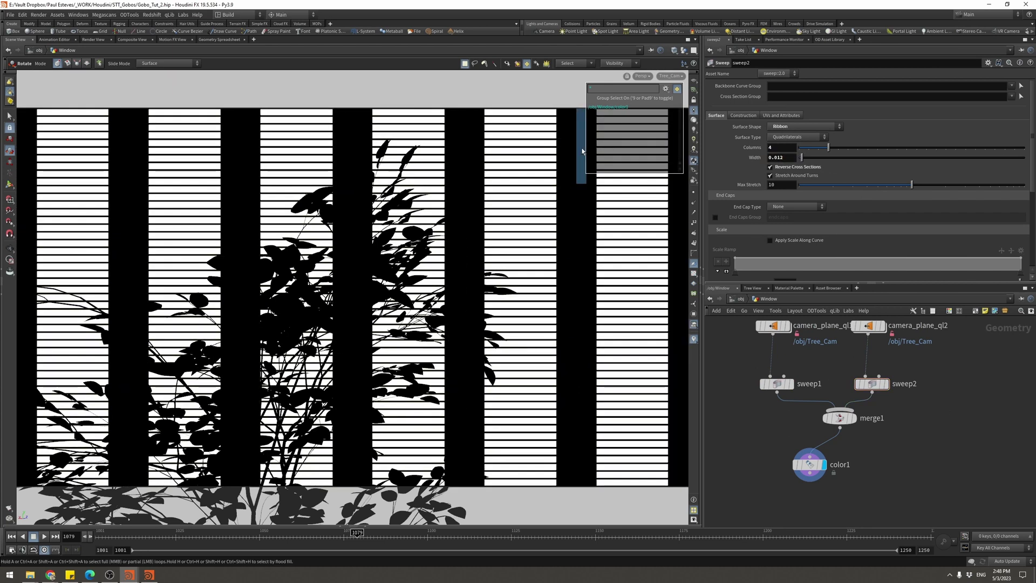
{"action": "middle_click_drag", "start_coordinate": [892, 454], "coordinate": [885, 414]}
{"action": "left_click_drag", "start_coordinate": [817, 423], "coordinate": [818, 460]}
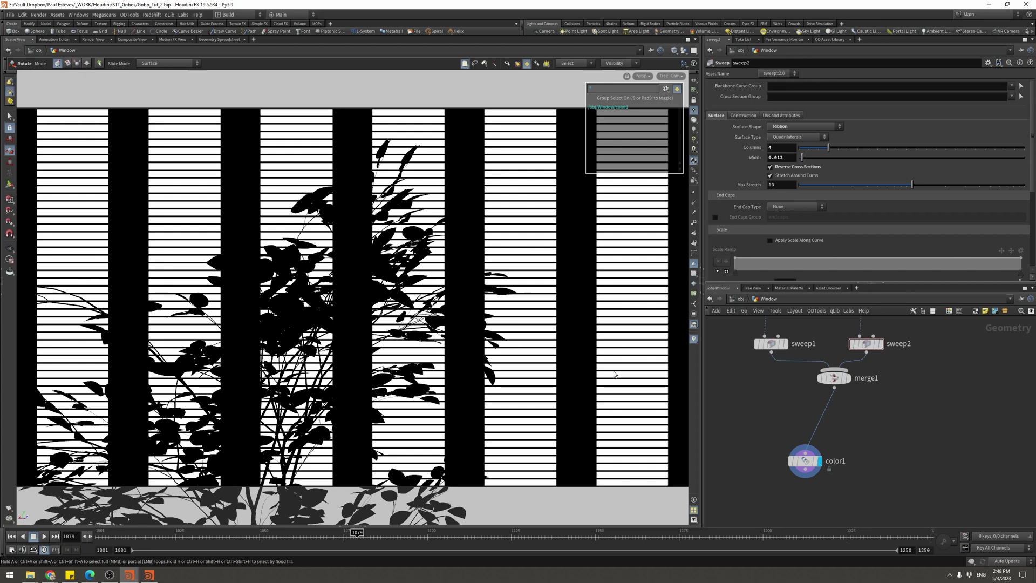
Reduce the Columns of camera_plane_ql1 to 4
{"action": "middle_click_drag", "start_coordinate": [793, 373], "coordinate": [800, 390]}
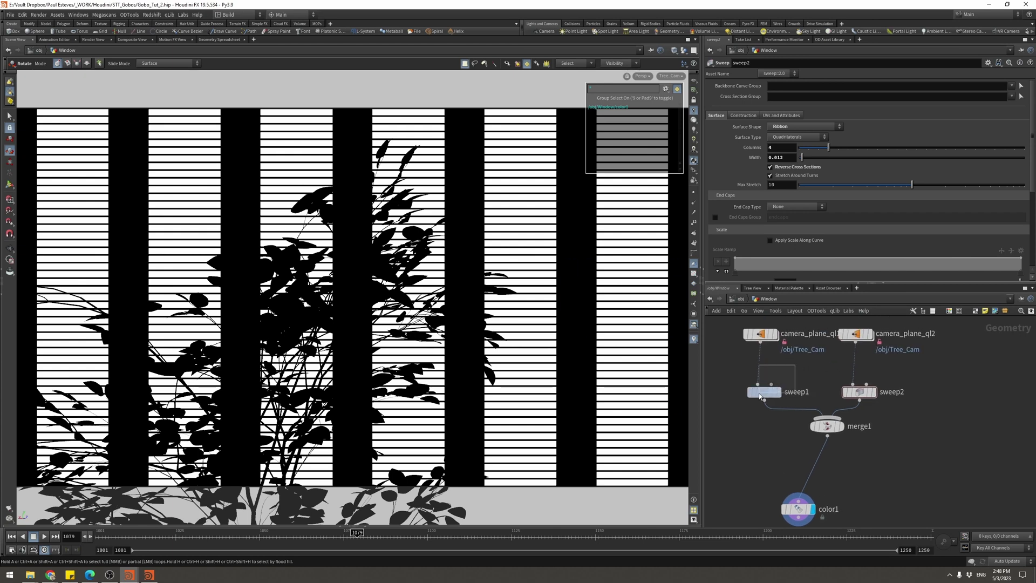
{"action": "left_click", "coordinate": [760, 334]}
{"action": "left_click_drag", "start_coordinate": [850, 198], "coordinate": [812, 199]}
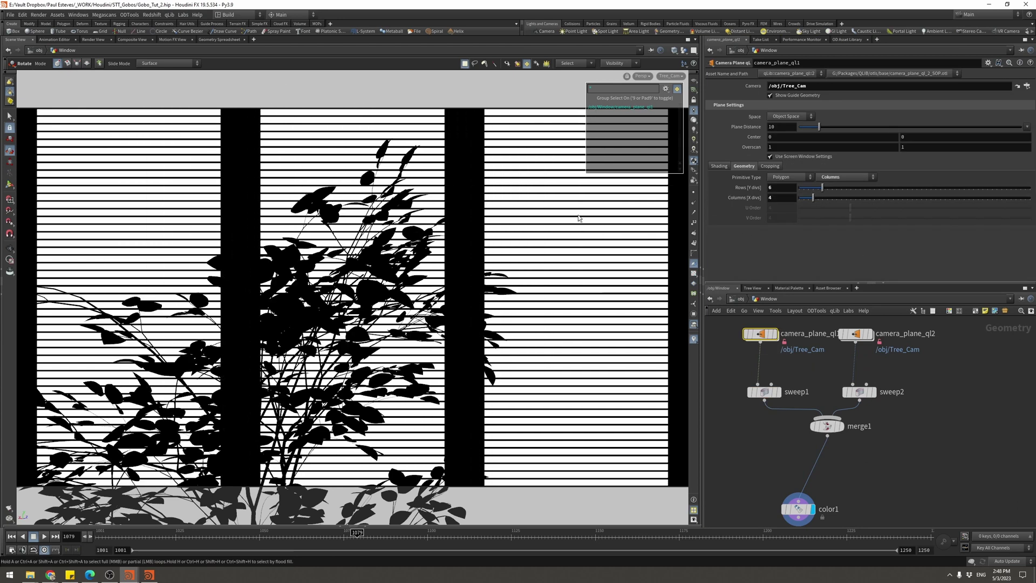
Duplicate the column camera plane and its sweep as a third branch, and connect the new sweep into merge1
{"action": "middle_click_drag", "start_coordinate": [743, 422], "coordinate": [763, 436]}
{"action": "left_click_drag", "start_coordinate": [756, 329], "coordinate": [830, 419]}
{"action": "left_click_drag", "start_coordinate": [857, 334], "coordinate": [934, 423]}
{"action": "left_click_drag", "start_coordinate": [891, 406], "coordinate": [1027, 409]}
{"action": "left_click", "coordinate": [804, 435]}
{"action": "left_click_drag", "start_coordinate": [802, 436], "coordinate": [755, 343]}
{"action": "left_click_drag", "start_coordinate": [787, 407], "coordinate": [888, 391], "text": "alt"}
{"action": "left_click", "coordinate": [892, 414]}
{"action": "left_click_drag", "start_coordinate": [873, 428], "coordinate": [848, 433]}
{"action": "left_click", "coordinate": [834, 437]}
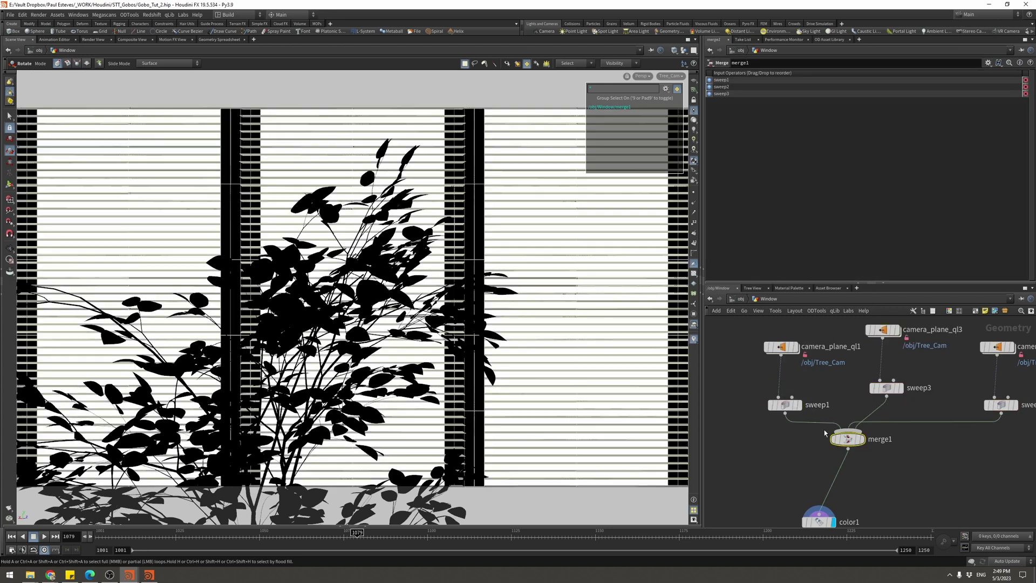
Set camera_plane_ql3 to 7 columns and reduce sweep3's Width to make thin vertical bars
{"action": "left_click", "coordinate": [877, 338]}
{"action": "left_click_drag", "start_coordinate": [816, 198], "coordinate": [837, 201]}
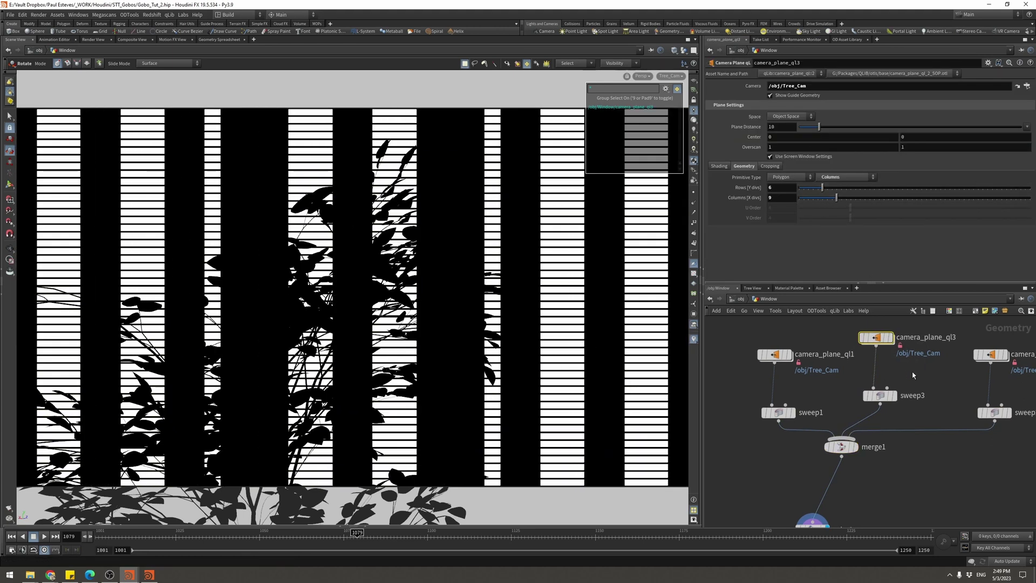
{"action": "left_click", "coordinate": [880, 396]}
{"action": "mouse_move", "coordinate": [839, 158]}
{"action": "left_mouse_down"}
{"action": "mouse_move", "coordinate": [804, 160]}
{"action": "mouse_move", "coordinate": [823, 159]}
{"action": "left_mouse_up"}
{"action": "left_click", "coordinate": [876, 338]}
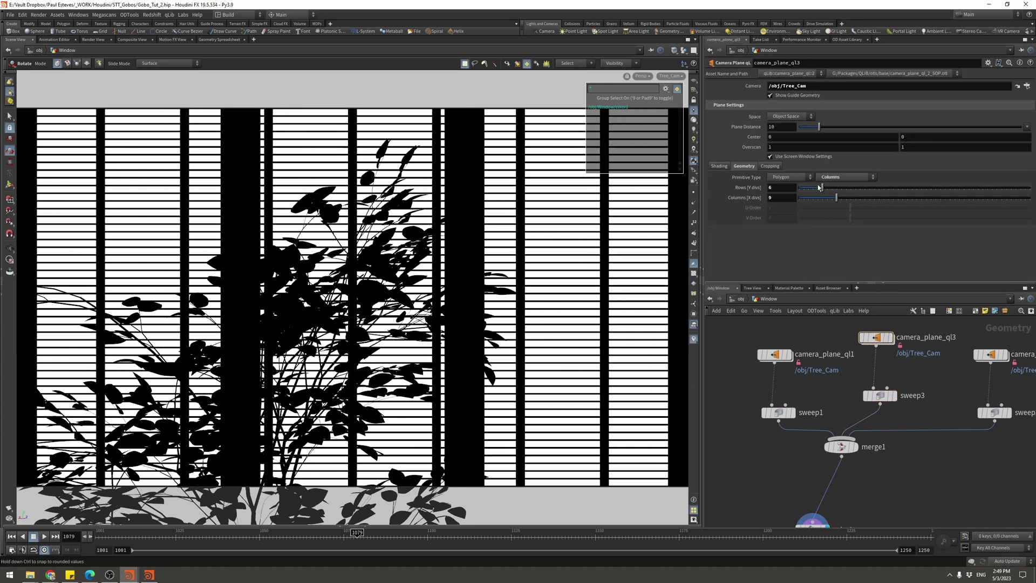
{"action": "left_click_drag", "start_coordinate": [837, 201], "coordinate": [834, 200]}
{"action": "left_click_drag", "start_coordinate": [832, 200], "coordinate": [830, 201]}
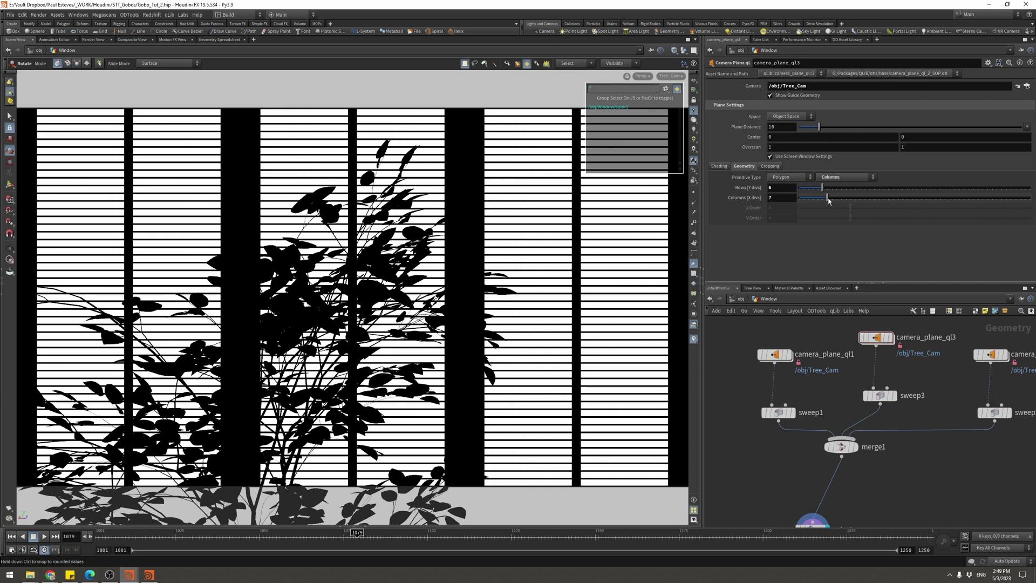
Widen the thick vertical bars by setting sweep1's Width to 0.492
{"action": "middle_click_drag", "start_coordinate": [912, 476], "coordinate": [882, 416]}
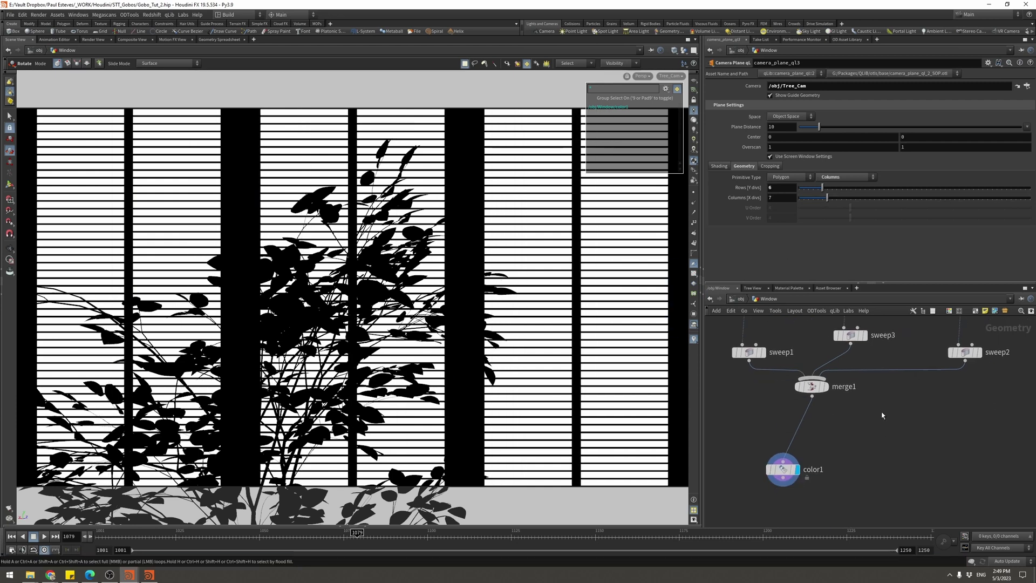
{"action": "left_click", "coordinate": [749, 352]}
{"action": "left_click_drag", "start_coordinate": [863, 158], "coordinate": [910, 171]}
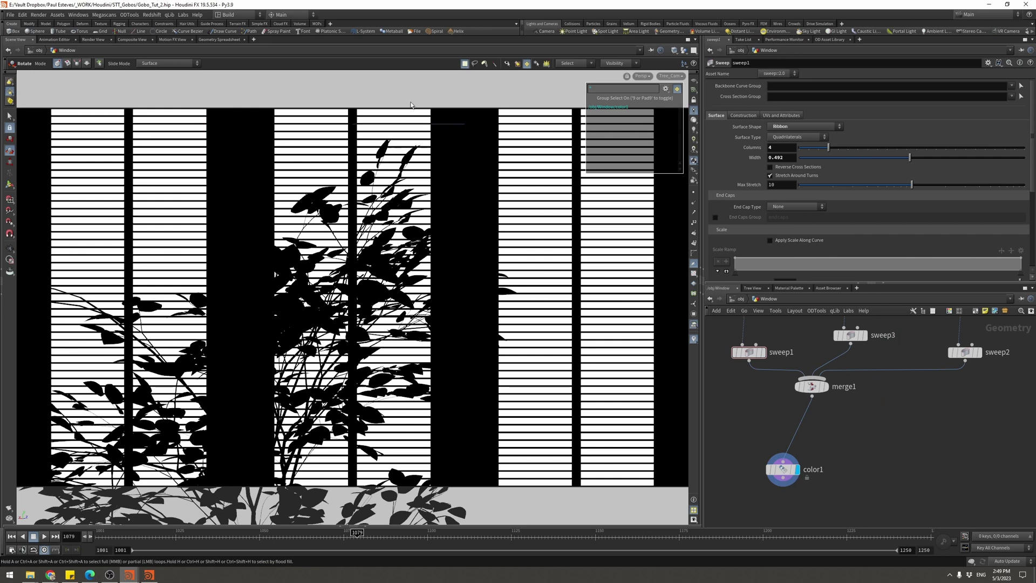
Scrub through the recorded flipbook of the blinds and bush in MPlay, and save it as an image sequence
{"action": "left_click_drag", "start_coordinate": [324, 19], "coordinate": [467, 45]}
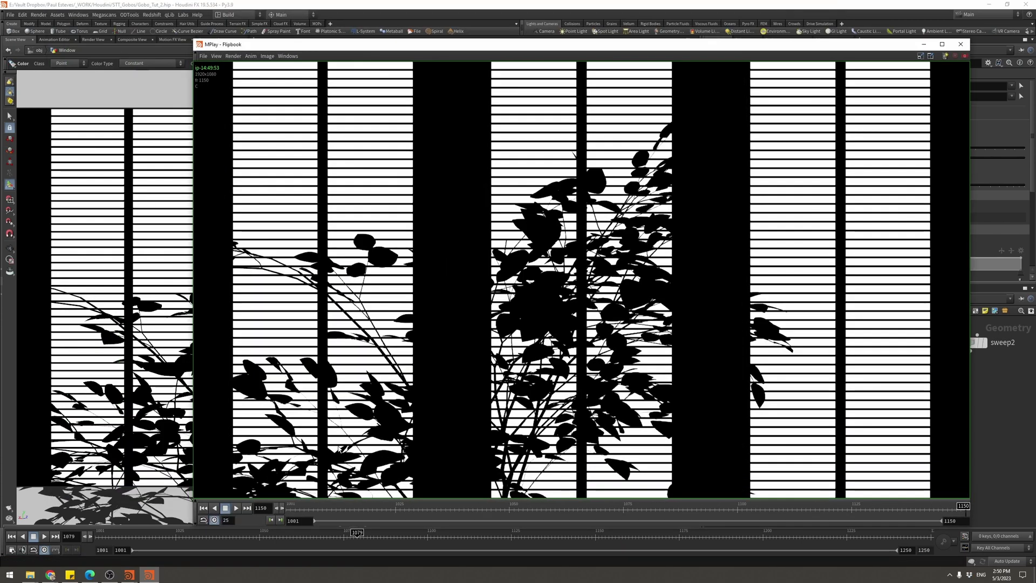
{"action": "left_click_drag", "start_coordinate": [343, 509], "coordinate": [600, 527]}
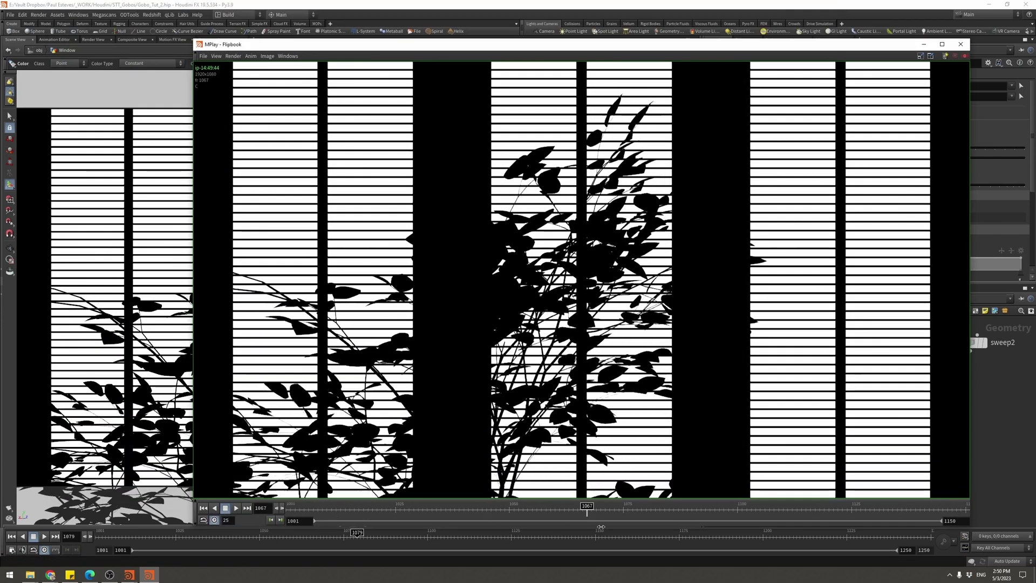
{"action": "left_click", "coordinate": [208, 57]}
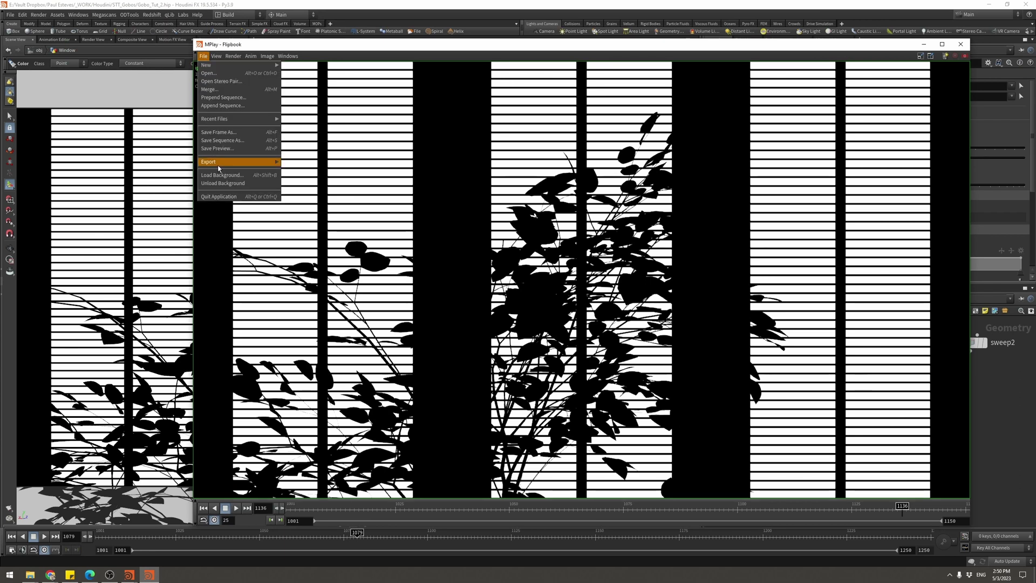
{"action": "left_click", "coordinate": [246, 134]}
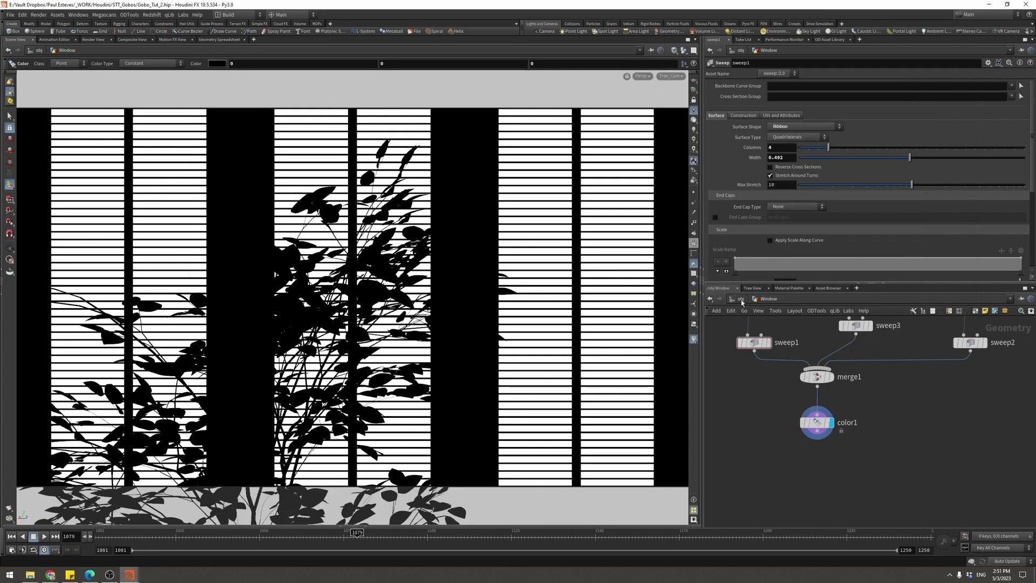
Switch the viewport to Scene_Camera and return to the object level
{"action": "left_click", "coordinate": [673, 76]}
{"action": "left_click", "coordinate": [679, 121]}
{"action": "left_click", "coordinate": [672, 76]}
{"action": "left_click", "coordinate": [683, 115]}
{"action": "left_click", "coordinate": [740, 299]}
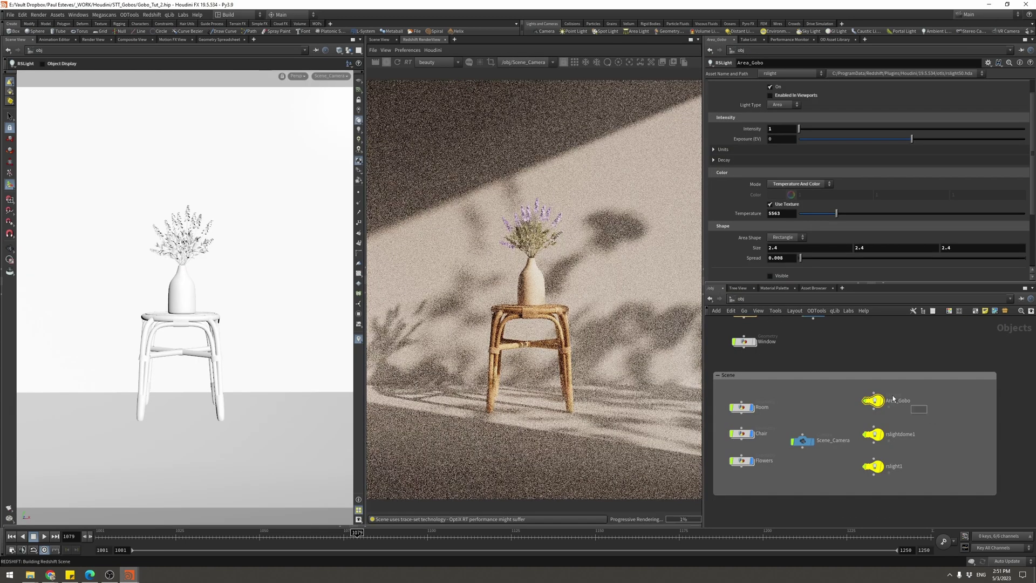
Load the sequence $HIP/Render/Gobo_03/Gobo_03_$F.png as the texture of the Area_Gobo light
{"action": "left_click", "coordinate": [914, 413]}
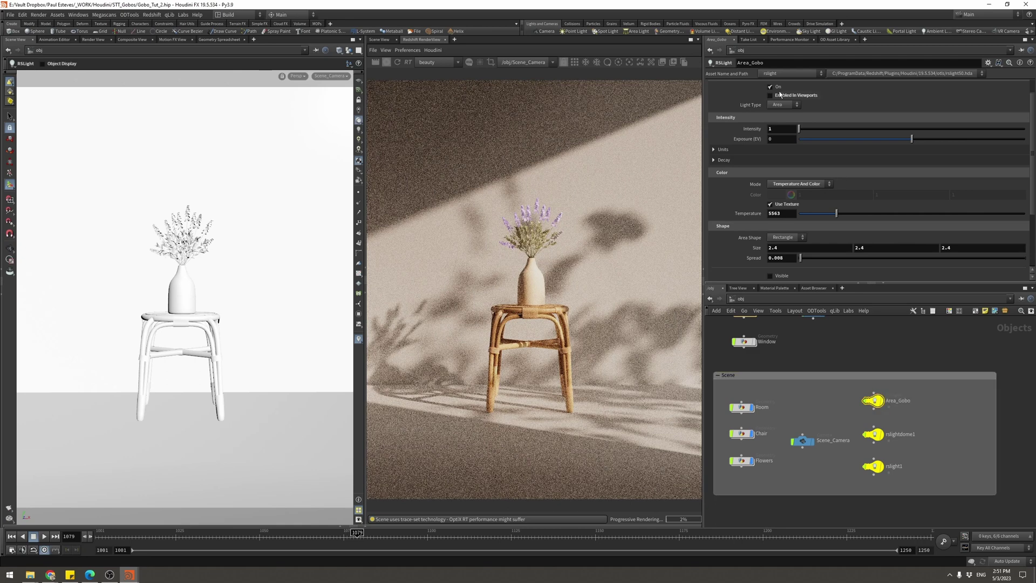
{"action": "scroll", "coordinate": [762, 86], "scroll_direction": "down", "scroll_amount": 5}
{"action": "left_click", "coordinate": [1022, 123]}
{"action": "double_click", "coordinate": [834, 54]}
{"action": "double_click", "coordinate": [837, 76]}
{"action": "double_click", "coordinate": [837, 61]}
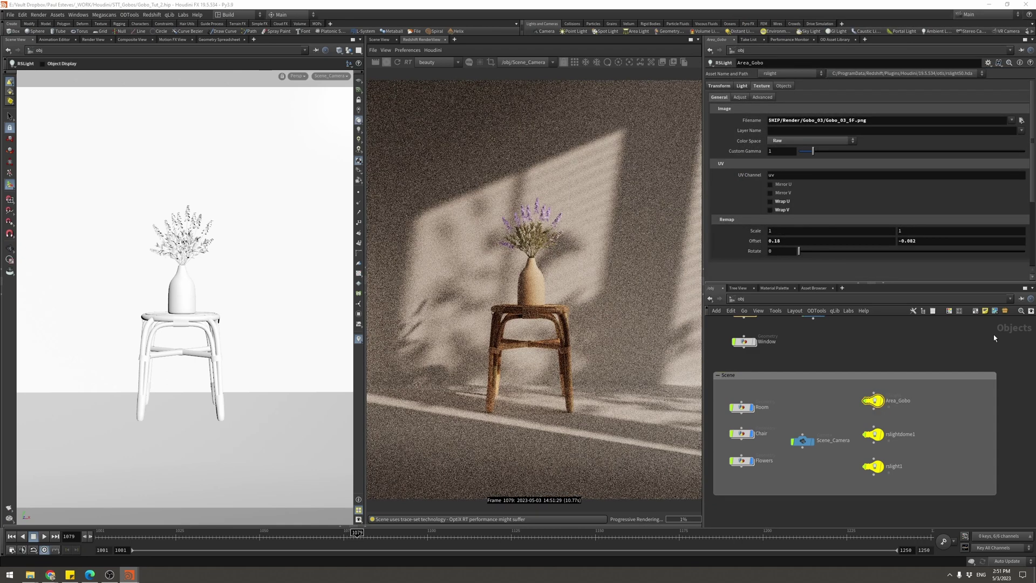
Save the scene and hide the Redshift render view to enlarge the viewport
{"action": "key", "text": "ctrl+s"}
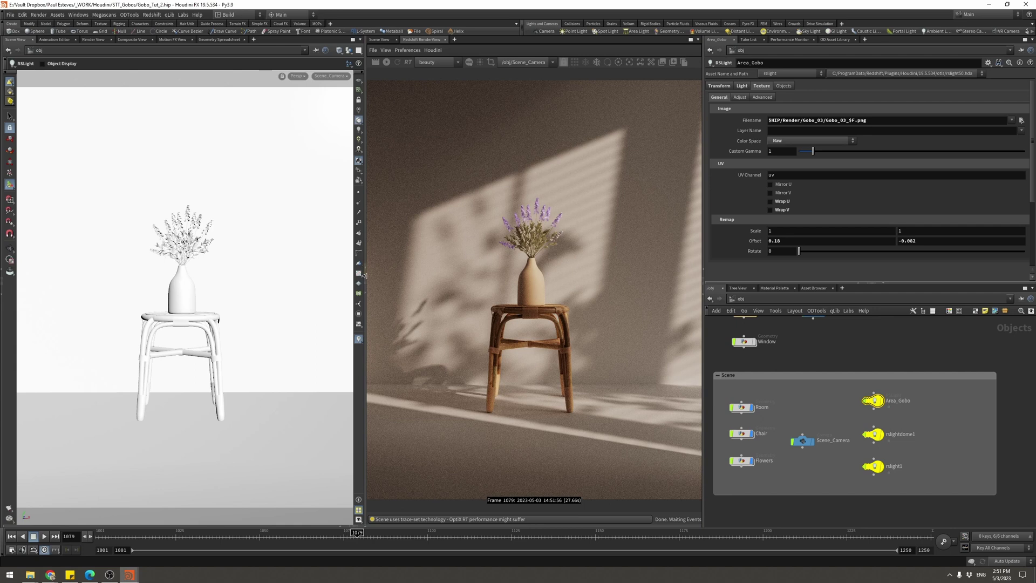
{"action": "left_click", "coordinate": [366, 291]}
Open the Tree network, select simple_tree1 and view the bush from an angle in free perspective
{"action": "middle_click_drag", "start_coordinate": [745, 327], "coordinate": [787, 398]}
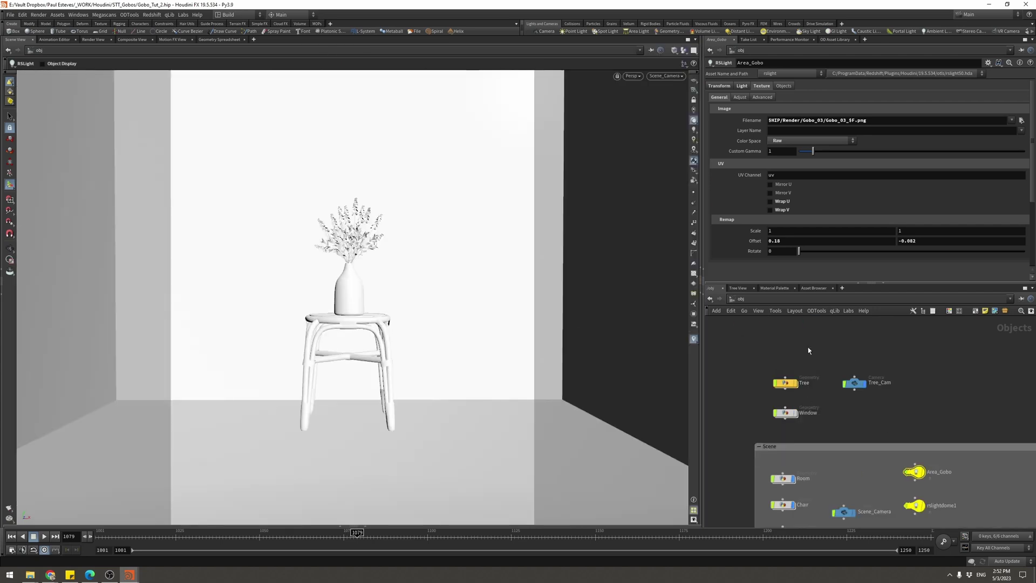
{"action": "left_click", "coordinate": [665, 75]}
{"action": "left_click", "coordinate": [670, 127]}
{"action": "middle_click_drag", "start_coordinate": [809, 469], "coordinate": [830, 365]}
{"action": "left_click_drag", "start_coordinate": [830, 362], "coordinate": [781, 462]}
{"action": "left_click", "coordinate": [813, 376]}
{"action": "middle_click_drag", "start_coordinate": [850, 364], "coordinate": [821, 453]}
{"action": "double_click", "coordinate": [775, 366]}
{"action": "middle_click_drag", "start_coordinate": [815, 379], "coordinate": [785, 513]}
{"action": "left_click_drag", "start_coordinate": [798, 344], "coordinate": [845, 372]}
{"action": "right_click_drag", "start_coordinate": [345, 302], "coordinate": [129, 402], "text": "alt"}
{"action": "left_click_drag", "start_coordinate": [129, 402], "coordinate": [178, 373], "text": "alt"}
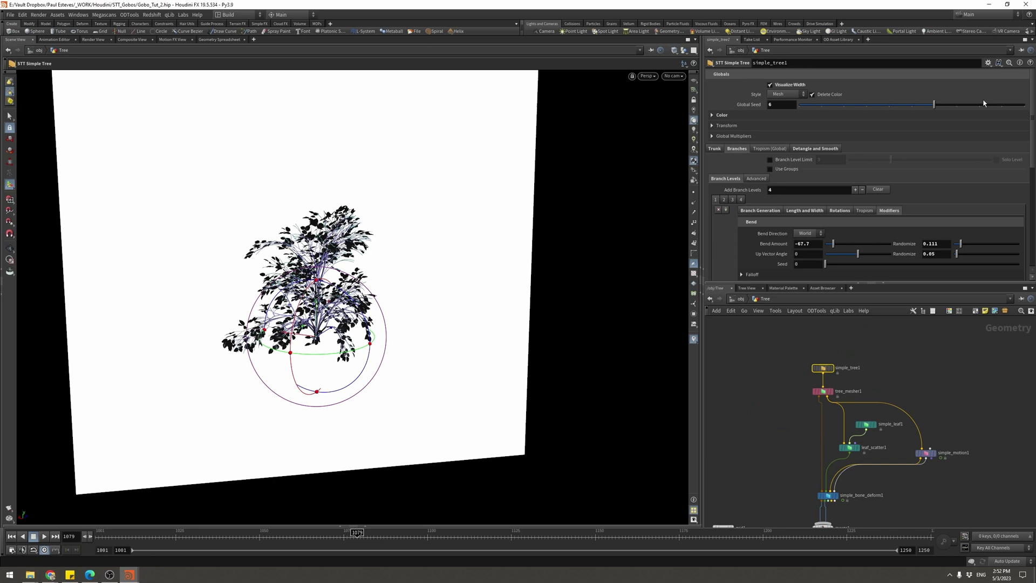
Apply the Palm 1 preset to simple_tree1
{"action": "left_click", "coordinate": [988, 63]}
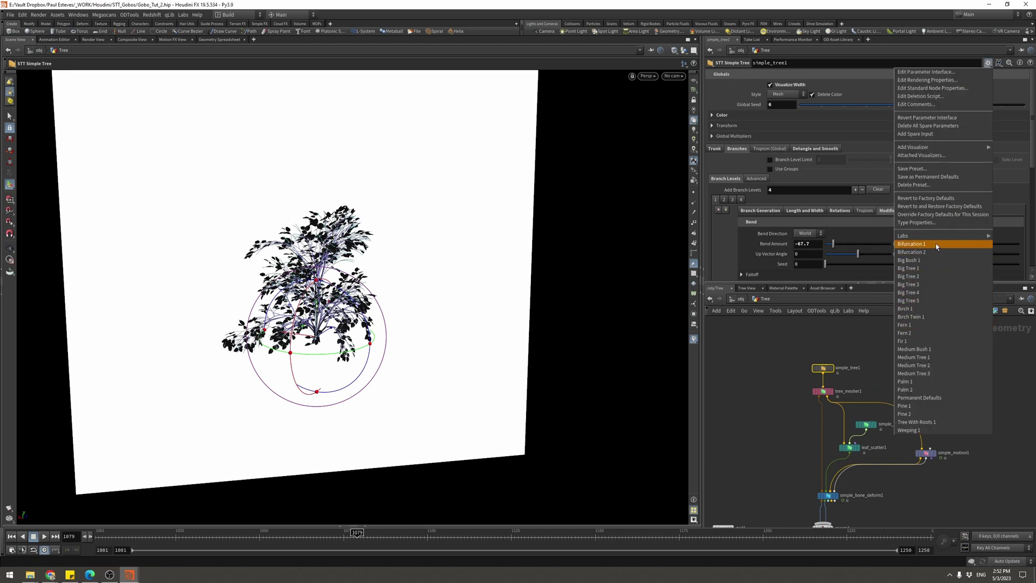
{"action": "left_click", "coordinate": [928, 383]}
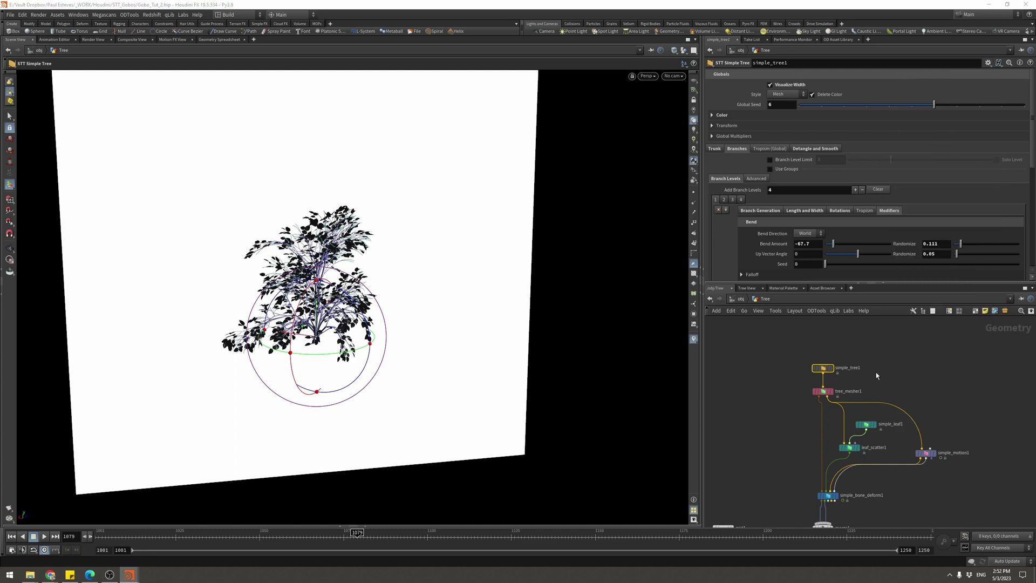
{"action": "middle_click_drag", "start_coordinate": [435, 192], "coordinate": [418, 277]}
{"action": "scroll", "coordinate": [419, 277], "scroll_direction": "down", "scroll_amount": 3}
{"action": "left_click_drag", "start_coordinate": [413, 271], "coordinate": [400, 254]}
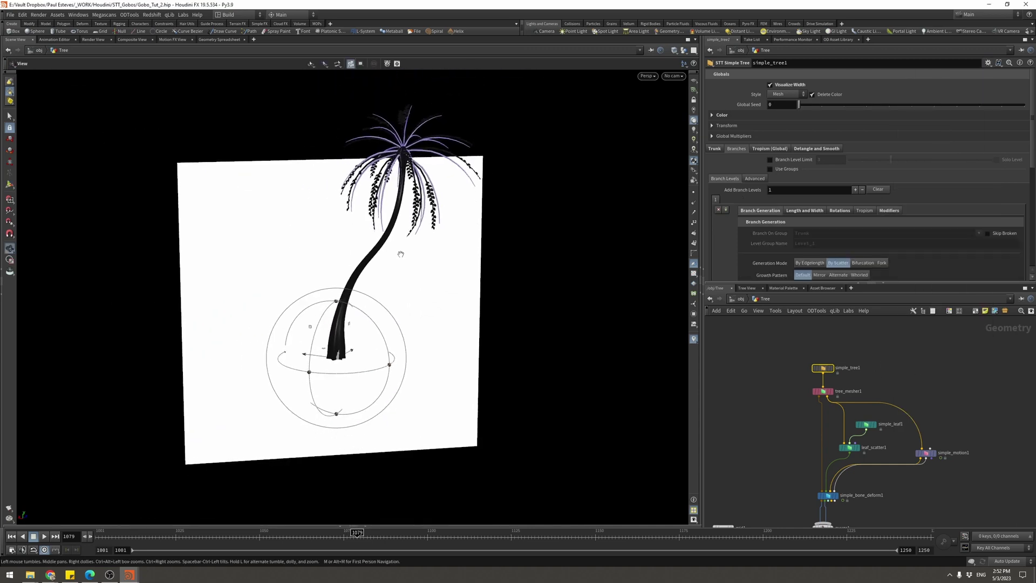
Move the palm down and sideways so that its crown sits in front of the white backdrop's centre
{"action": "key", "text": "Return"}
{"action": "left_click_drag", "start_coordinate": [351, 327], "coordinate": [283, 486]}
{"action": "middle_click_drag", "start_coordinate": [814, 405], "coordinate": [804, 340]}
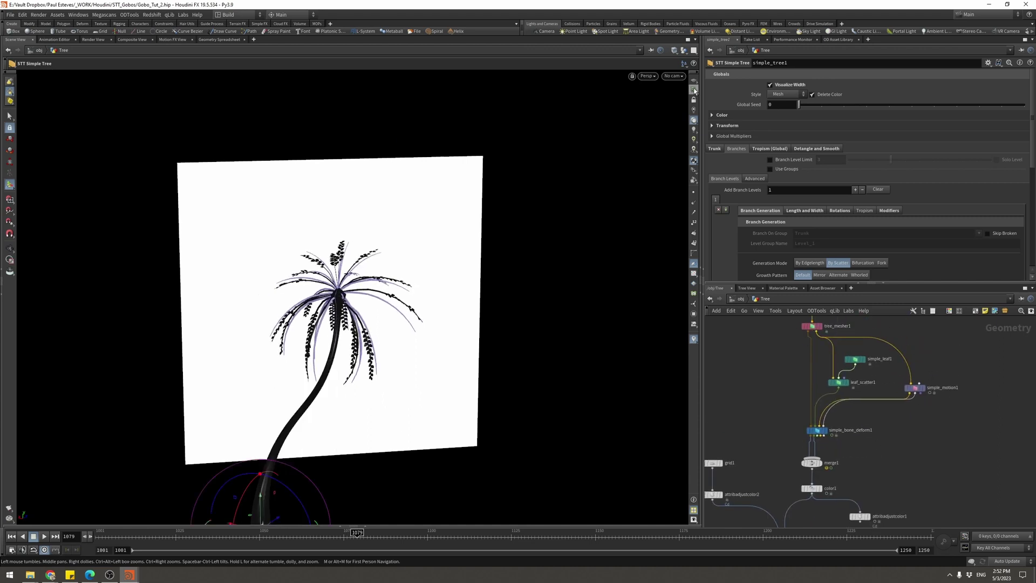
Look through Tree_Cam and insert a Transform node between the color1 and merge2 nodes
{"action": "left_click", "coordinate": [673, 77]}
{"action": "left_click", "coordinate": [696, 116]}
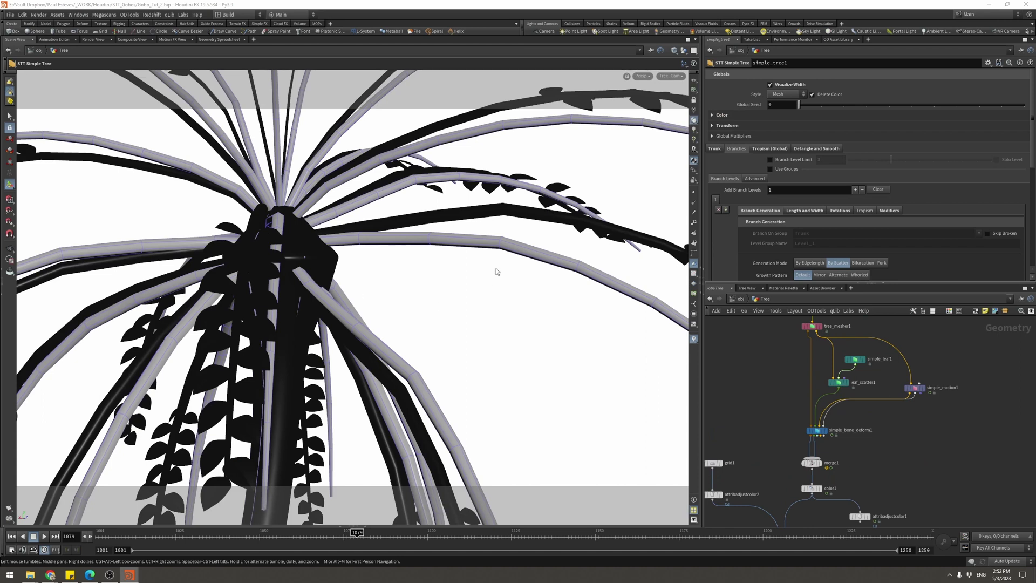
{"action": "middle_click_drag", "start_coordinate": [845, 411], "coordinate": [843, 316]}
{"action": "key", "text": "Tab"}
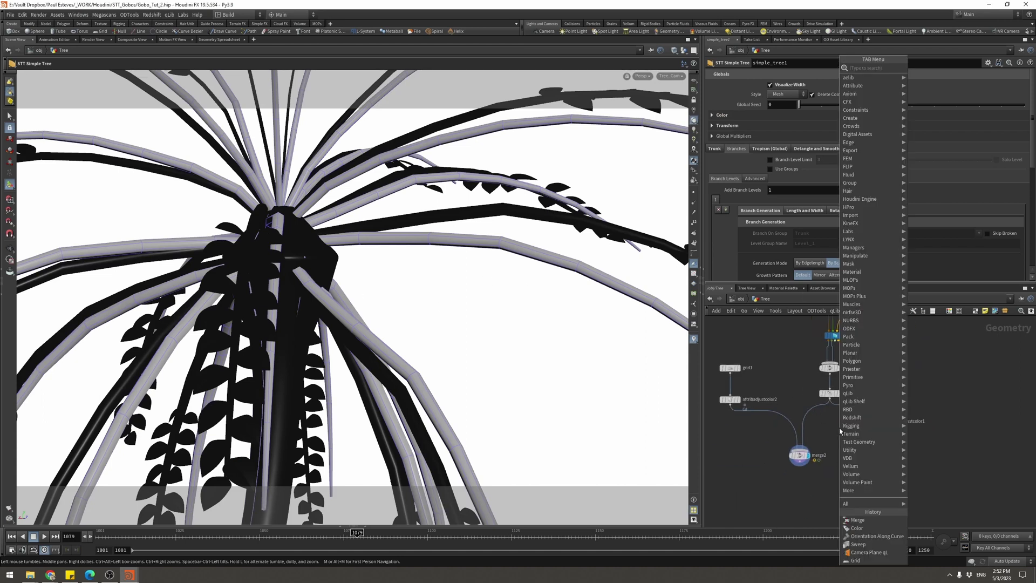
{"action": "type", "text": "tra"}
{"action": "left_click", "coordinate": [688, 84]}
{"action": "left_click", "coordinate": [815, 414]}
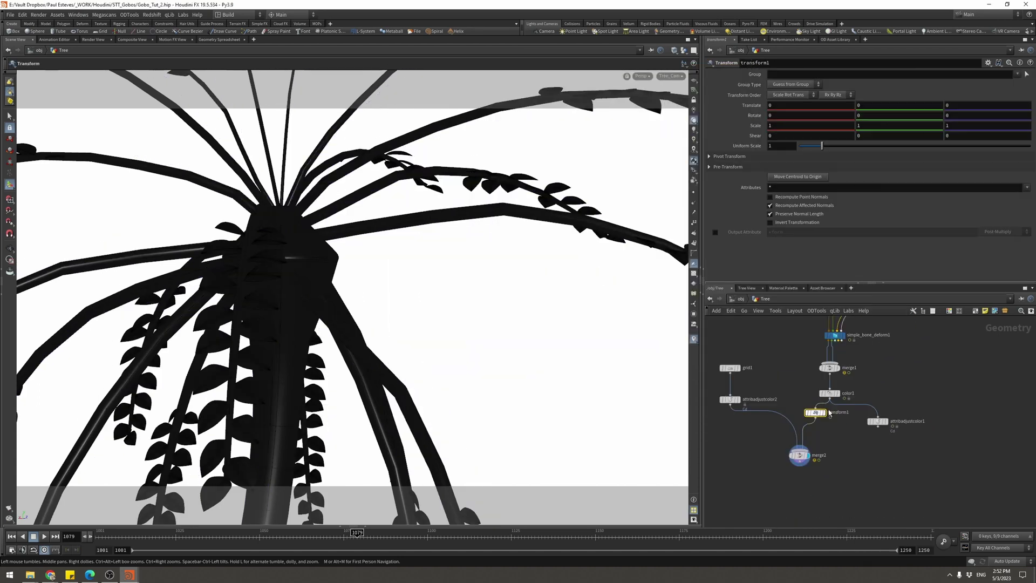
Apply the Center preset to transform1, with Uniform Scale 0.67 and a Y translation of 0.5
{"action": "left_click", "coordinate": [994, 64]}
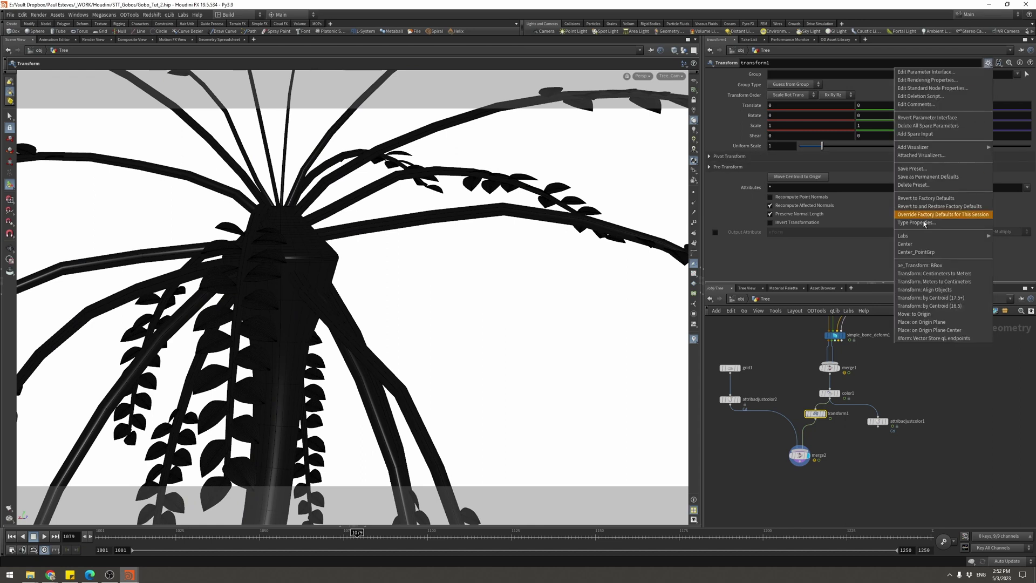
{"action": "left_click", "coordinate": [915, 240]}
{"action": "left_click_drag", "start_coordinate": [816, 147], "coordinate": [814, 141]}
{"action": "mouse_move", "coordinate": [869, 107]}
{"action": "middle_mouse_down"}
{"action": "mouse_move", "coordinate": [891, 109]}
{"action": "mouse_move", "coordinate": [858, 125]}
{"action": "middle_mouse_up"}
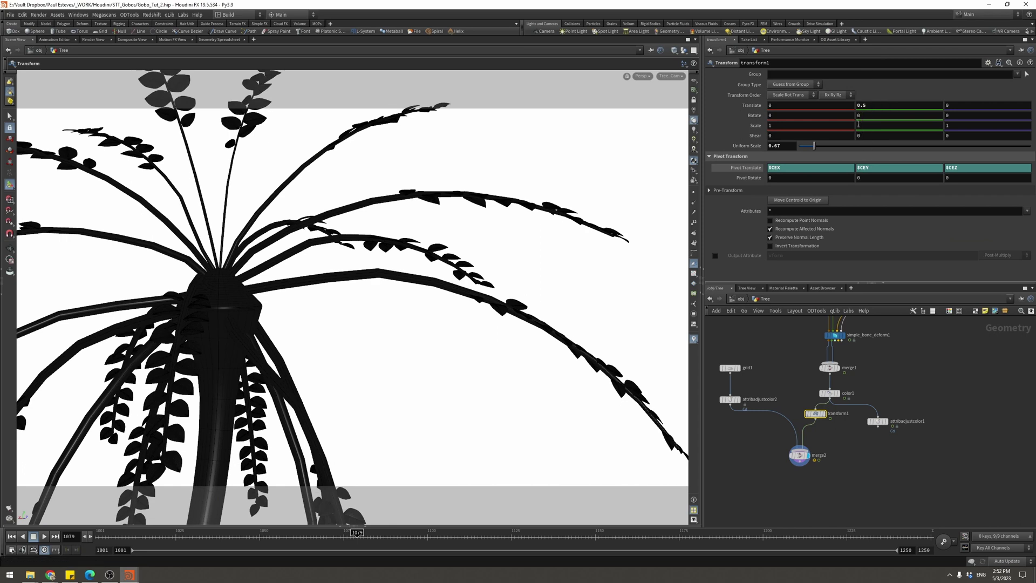
Apply the Big Bush 1 preset to simple_tree1
{"action": "middle_click_drag", "start_coordinate": [916, 383], "coordinate": [875, 495]}
{"action": "middle_click_drag", "start_coordinate": [724, 329], "coordinate": [732, 371]}
{"action": "left_click", "coordinate": [796, 358]}
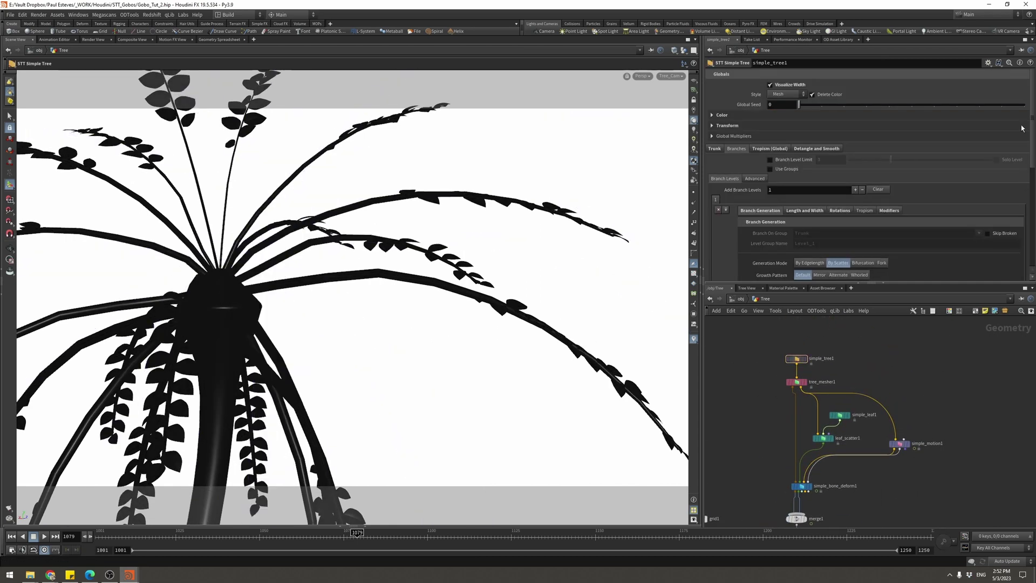
{"action": "left_click", "coordinate": [987, 62]}
{"action": "left_click", "coordinate": [928, 262]}
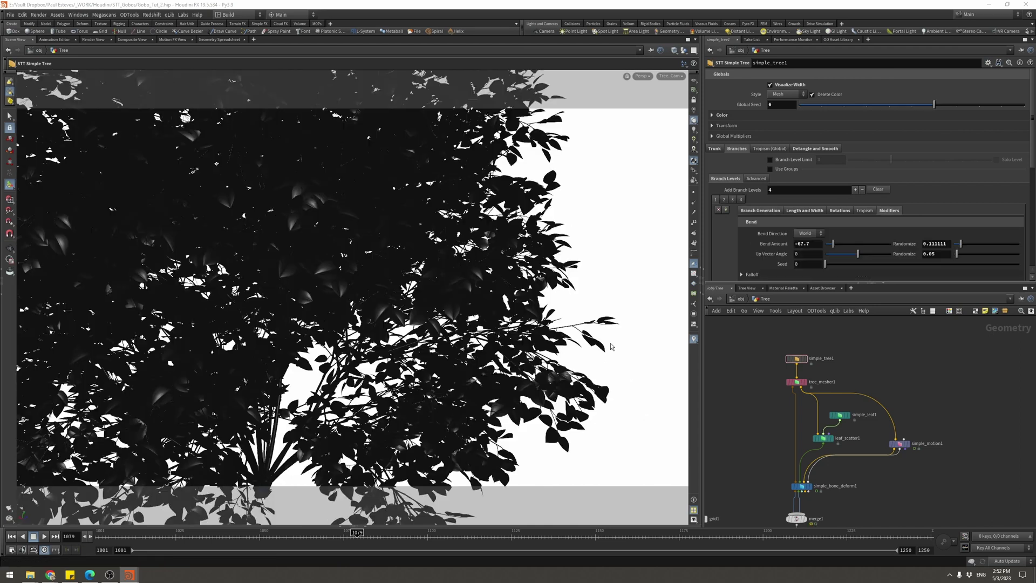
Lock Tree_Cam to the view and reframe it so the whole width and crown of the big bush fit
{"action": "middle_click_drag", "start_coordinate": [761, 446], "coordinate": [773, 399]}
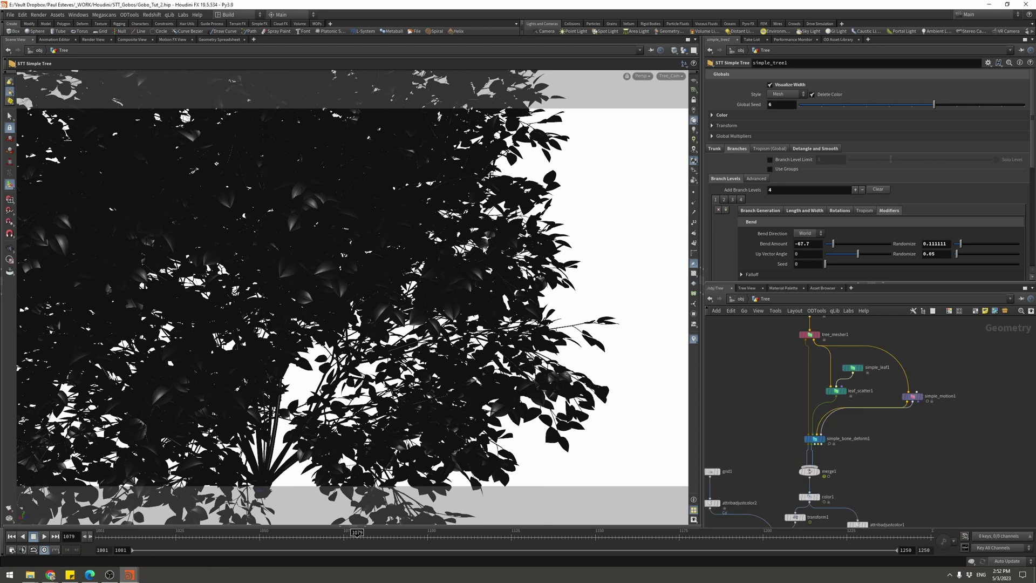
{"action": "key", "text": "space"}
{"action": "right_click_drag", "start_coordinate": [452, 245], "coordinate": [276, 313]}
{"action": "left_click_drag", "start_coordinate": [275, 313], "coordinate": [275, 345]}
{"action": "left_click", "coordinate": [673, 76]}
{"action": "left_click", "coordinate": [671, 106]}
{"action": "left_click", "coordinate": [665, 75]}
{"action": "left_click", "coordinate": [674, 123]}
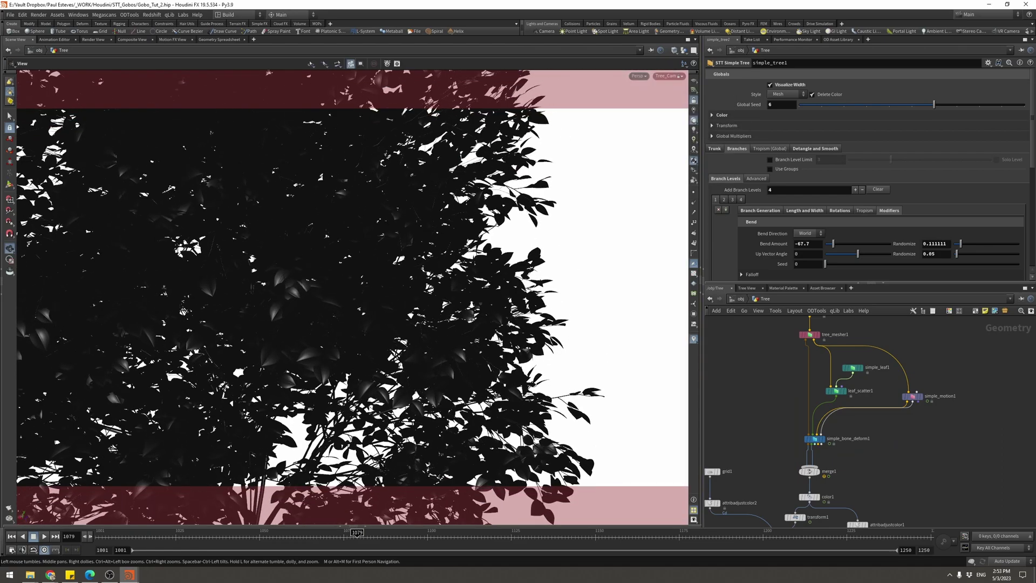
{"action": "middle_click_drag", "start_coordinate": [361, 335], "coordinate": [386, 360]}
{"action": "right_click_drag", "start_coordinate": [386, 359], "coordinate": [384, 323]}
{"action": "key", "text": "Return"}
Return to the object level and hide the Window object
{"action": "left_click", "coordinate": [739, 300]}
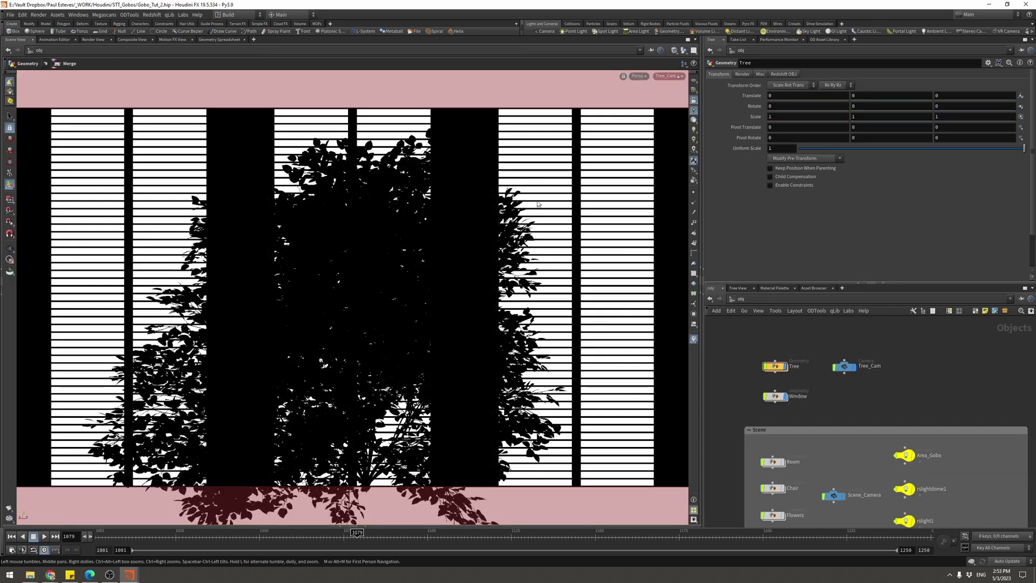
{"action": "left_click", "coordinate": [785, 396]}
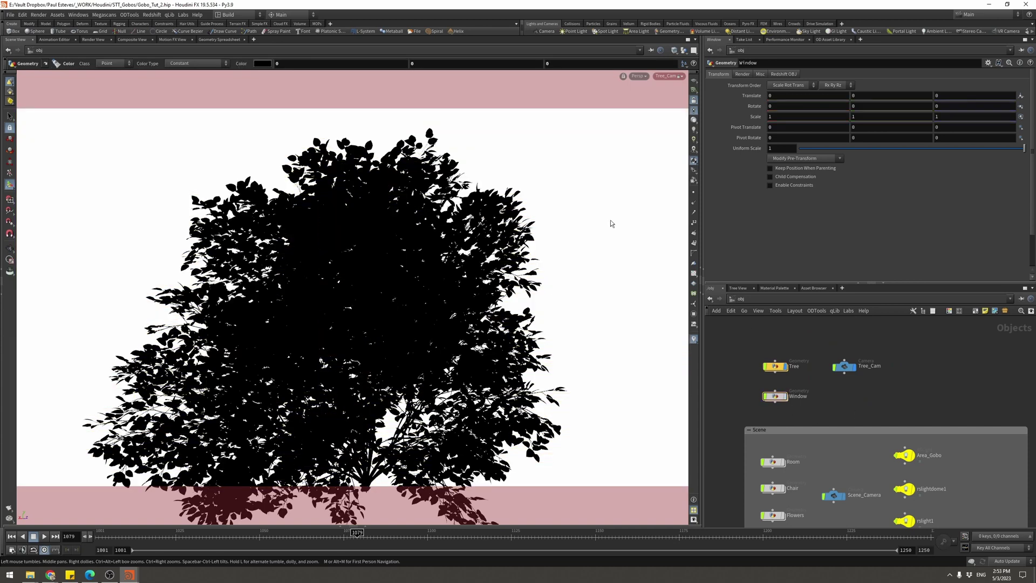